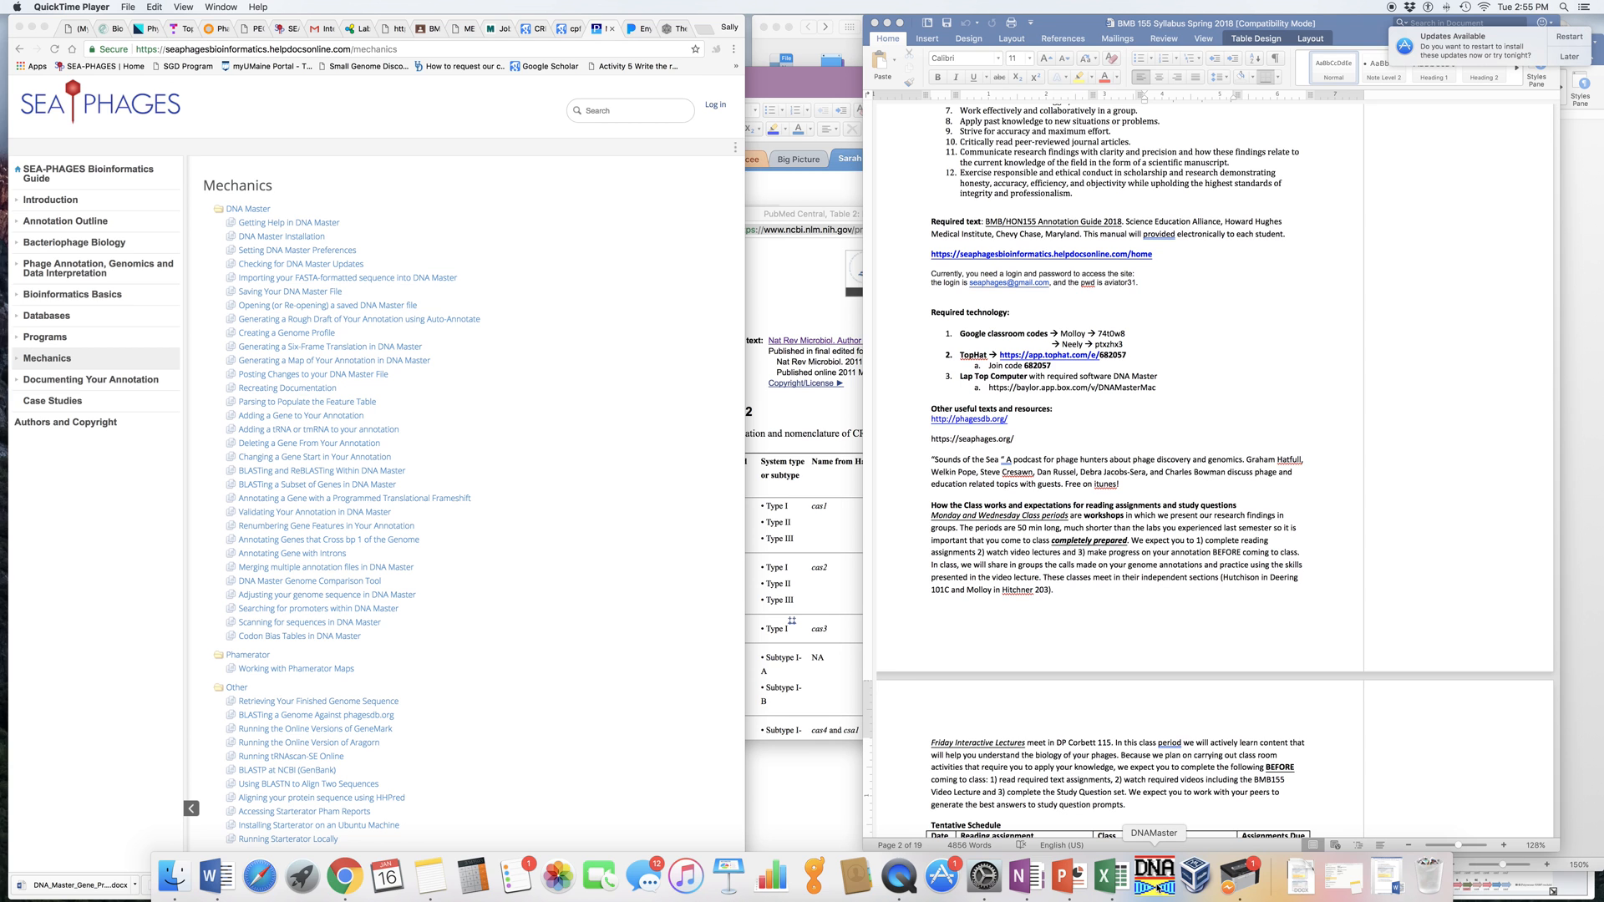
- Launch DNA Master, place its window beside the browser, and dismiss the welcome dialog
{"action": "left_click", "coordinate": [1155, 876]}
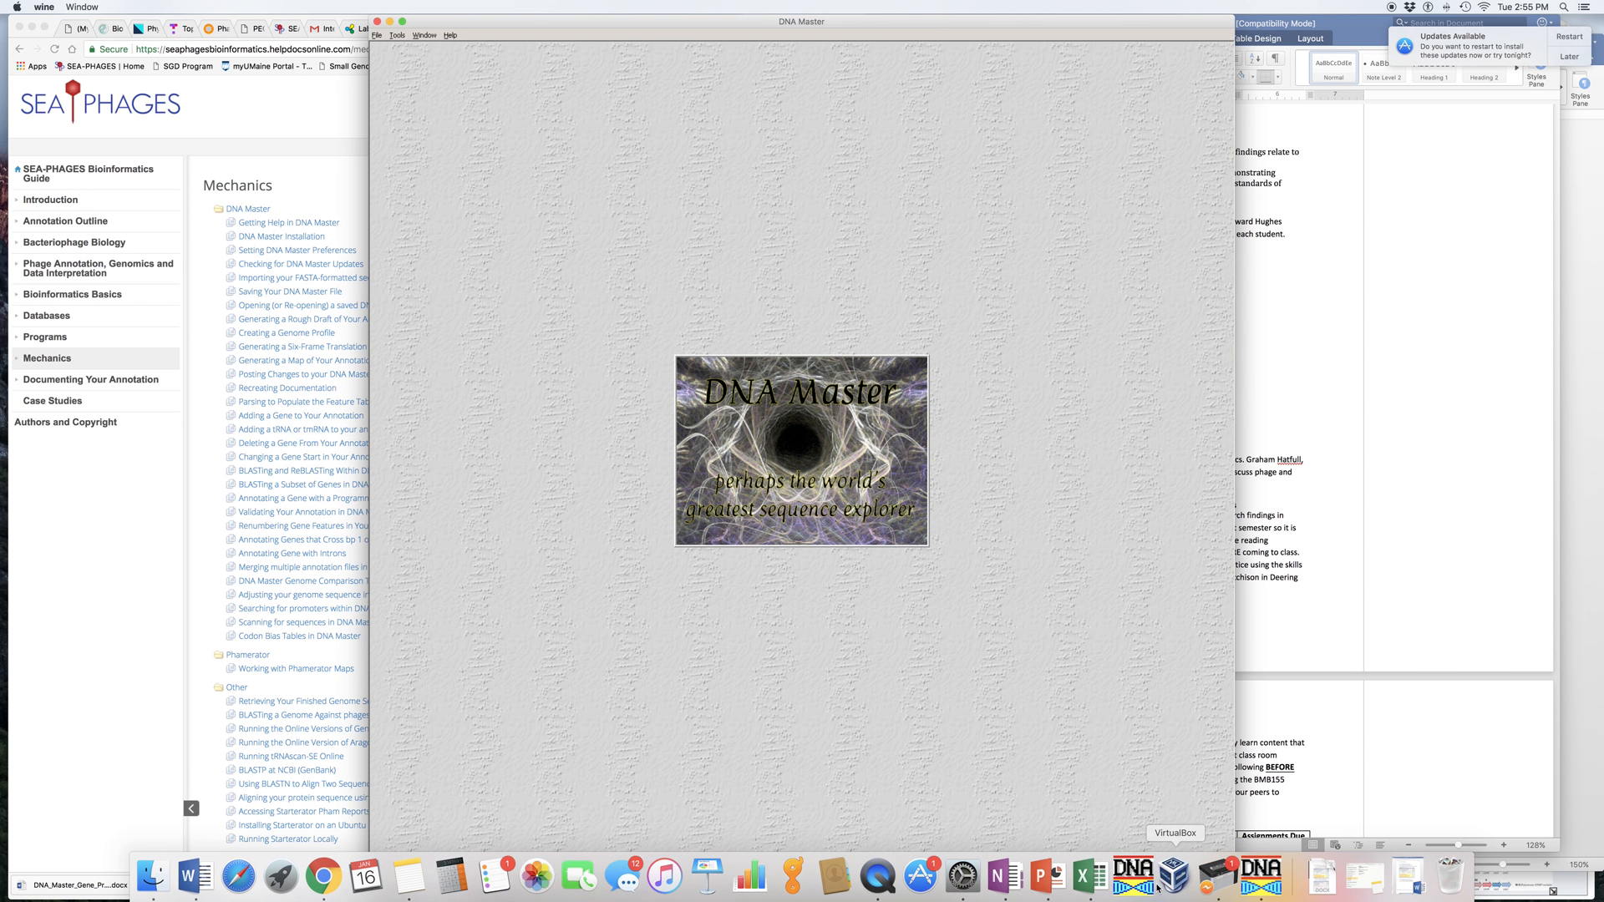
{"action": "left_click_drag", "start_coordinate": [740, 27], "coordinate": [1128, 24]}
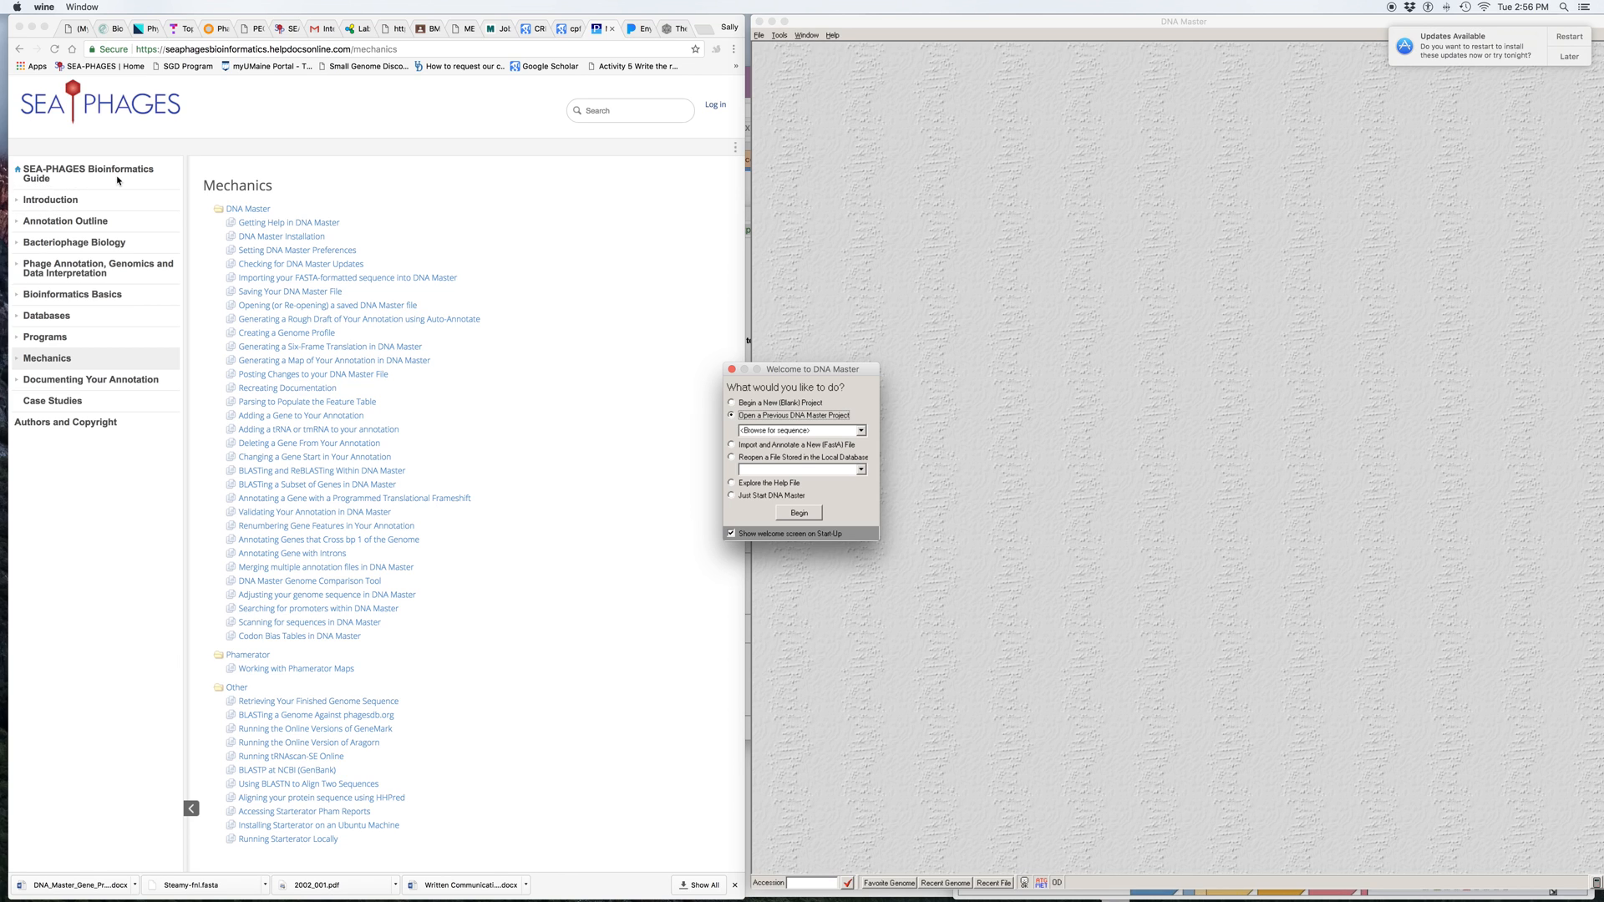
{"action": "left_click", "coordinate": [731, 370]}
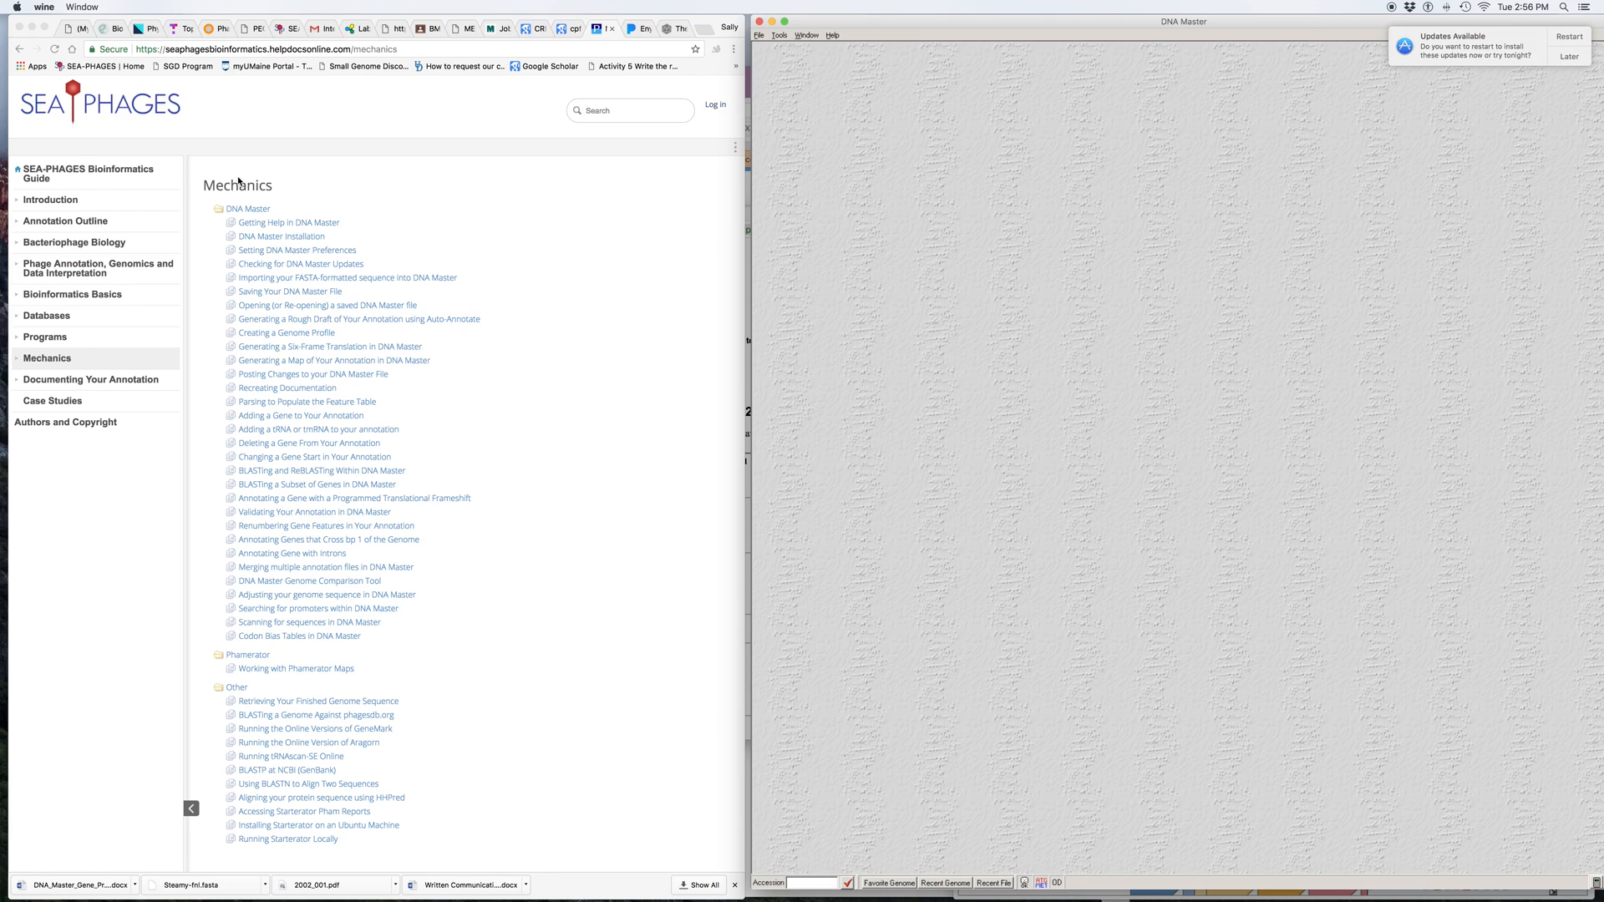
- Bring up the BMB 155 syllabus to review the required technology, and return to DNA Master
{"action": "key", "text": "ctrl+Up"}
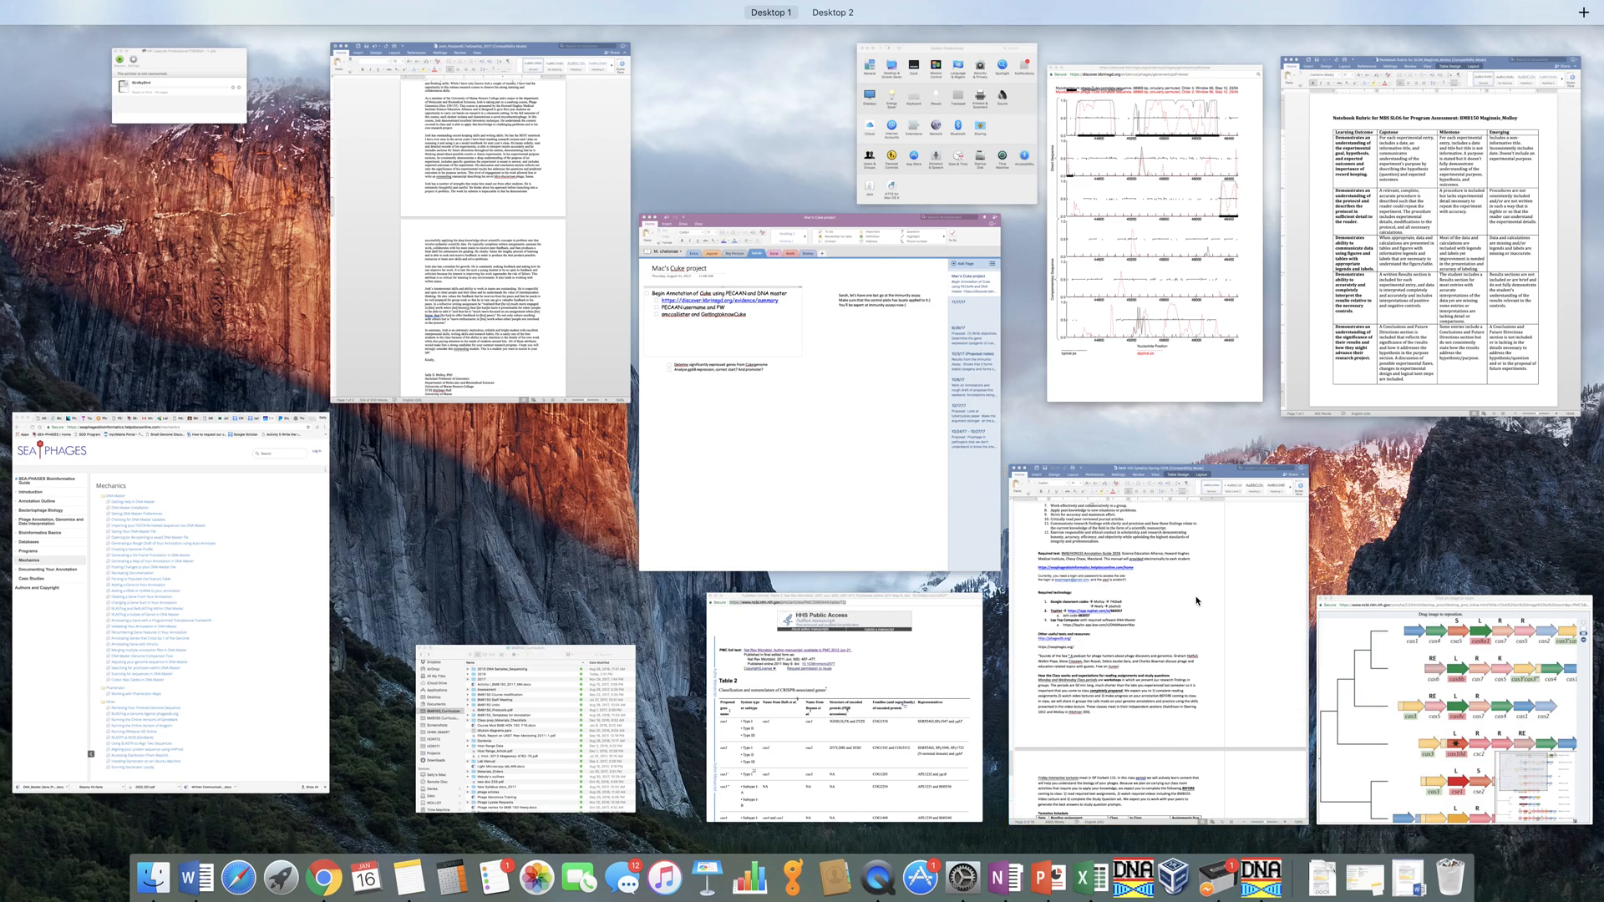
{"action": "left_click", "coordinate": [1196, 600]}
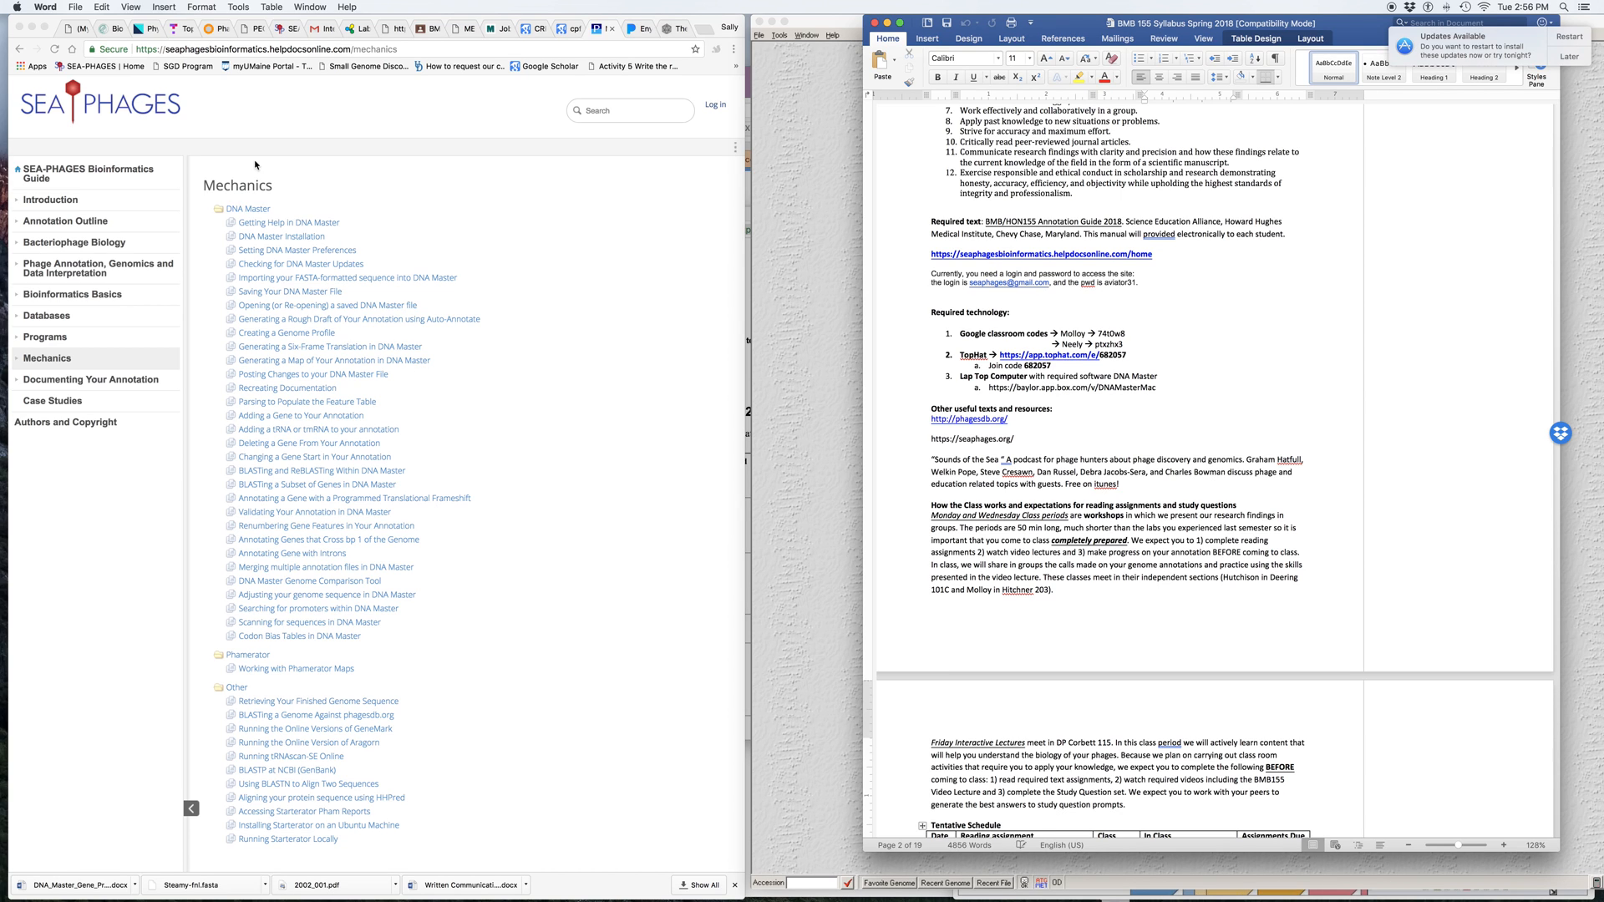
{"action": "left_click", "coordinate": [796, 186]}
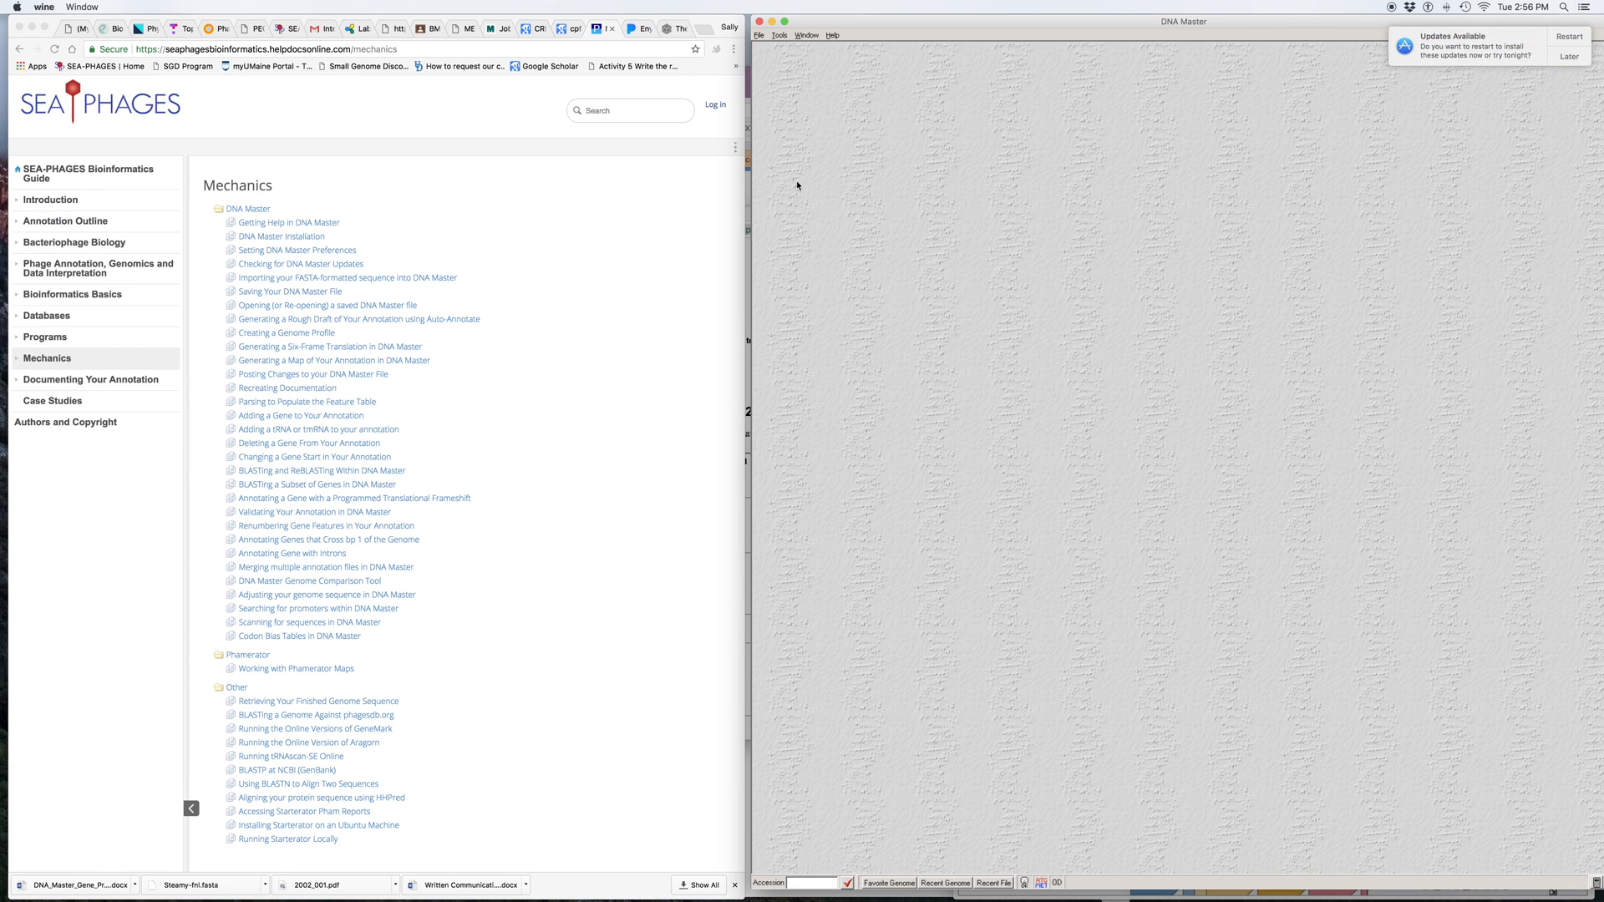
- Open the Updating DNA Master page from the Annotation Outline of the SEA-PHAGES Bioinformatics Guide
{"action": "left_click", "coordinate": [28, 228]}
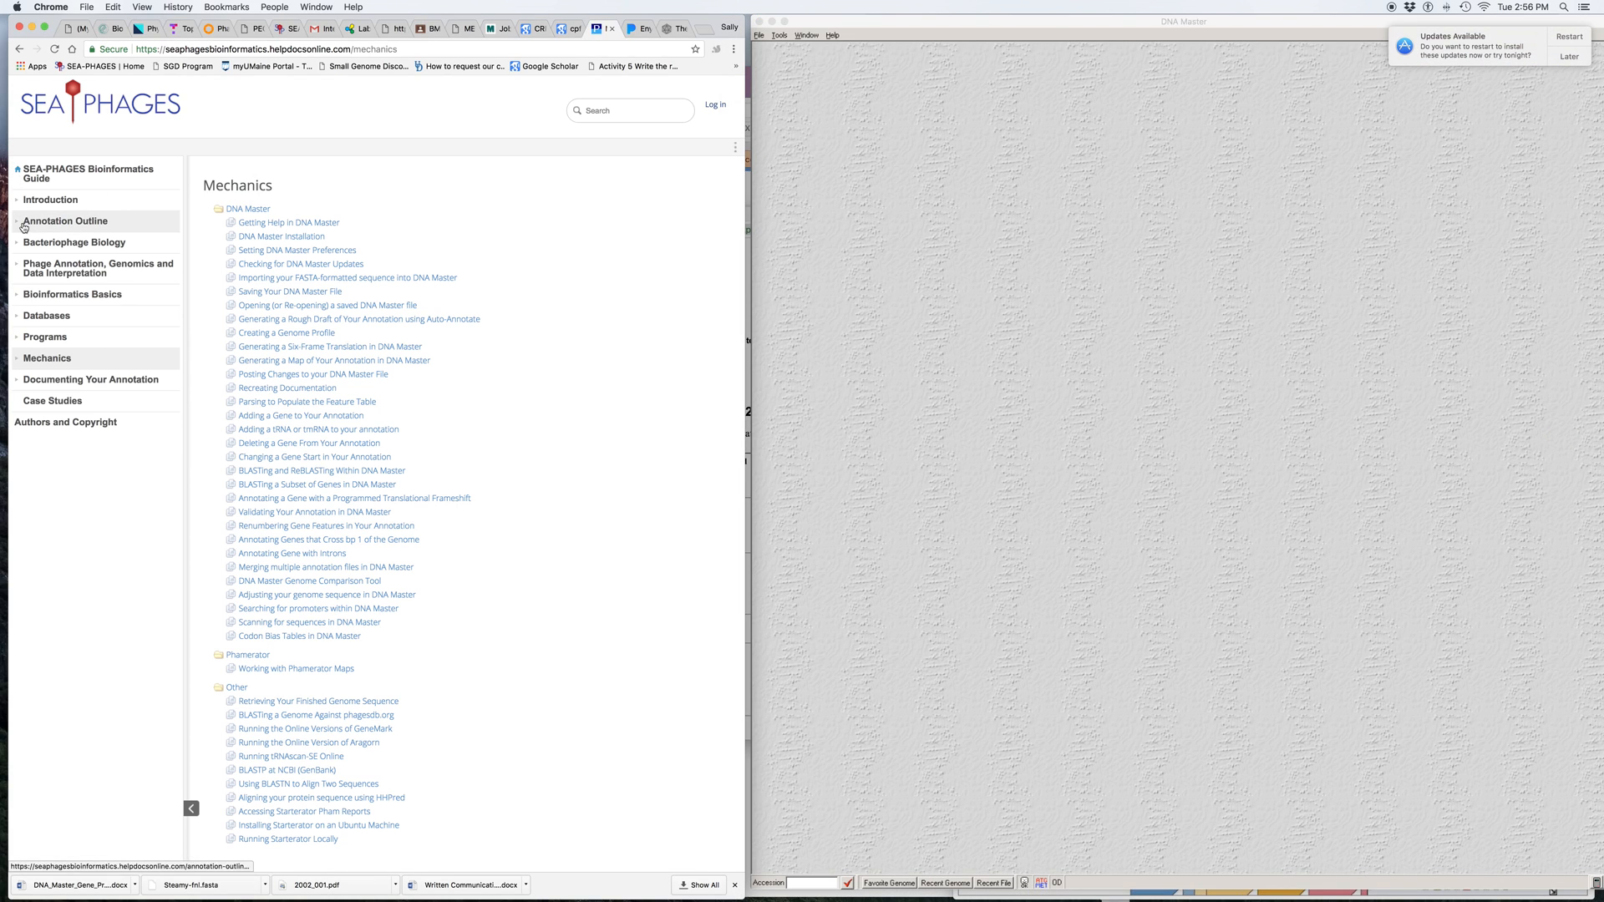
{"action": "left_click", "coordinate": [25, 224]}
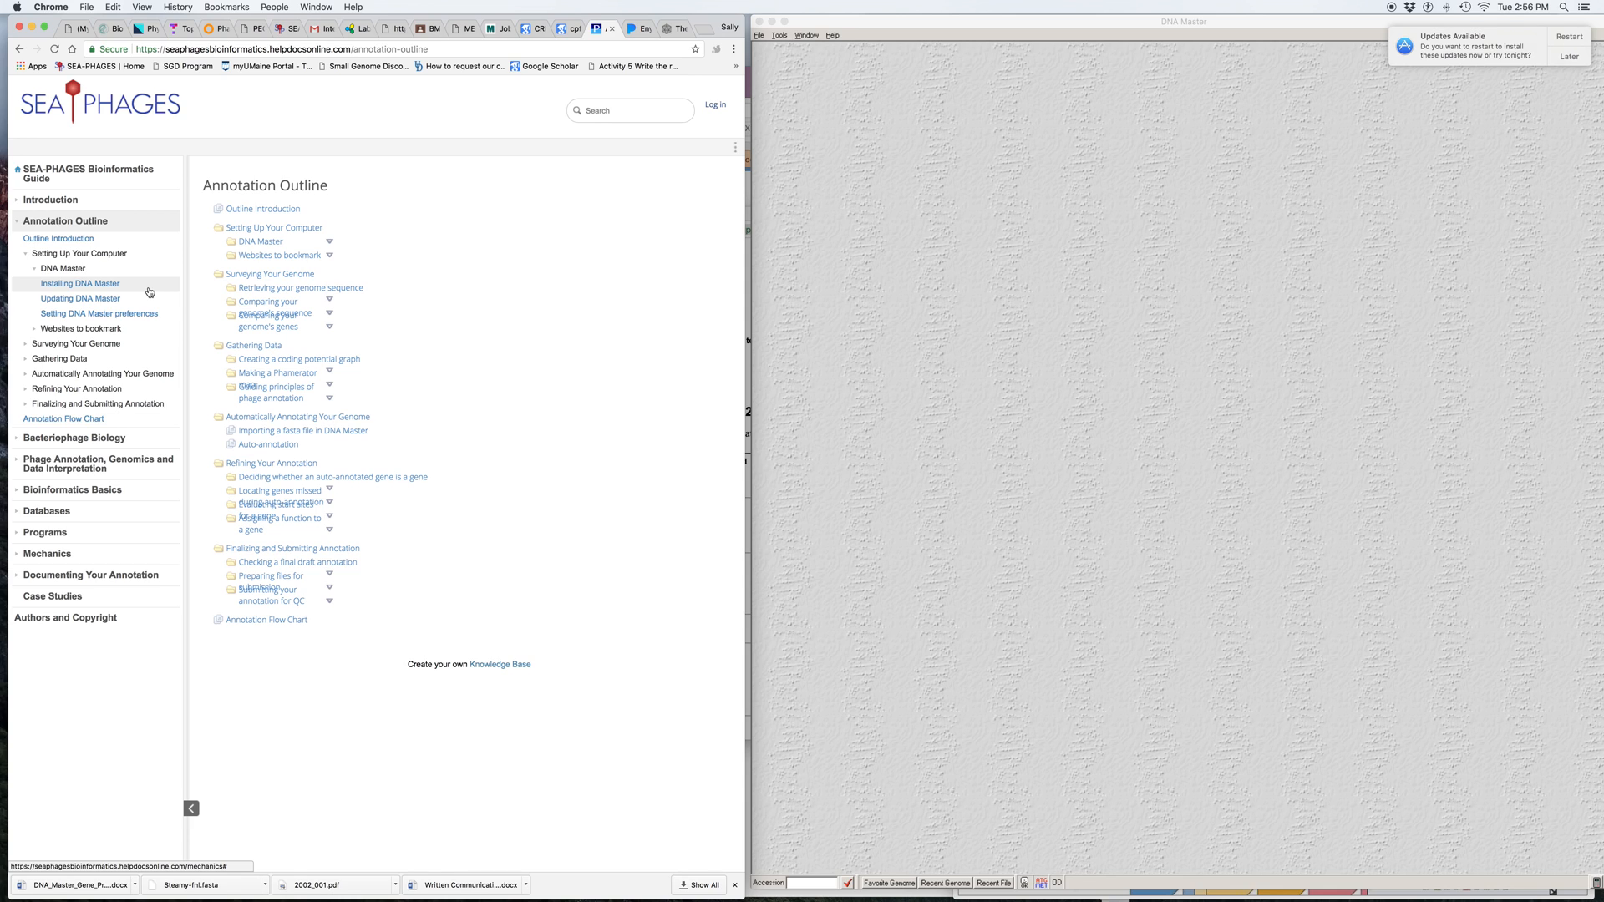
{"action": "left_click", "coordinate": [96, 299]}
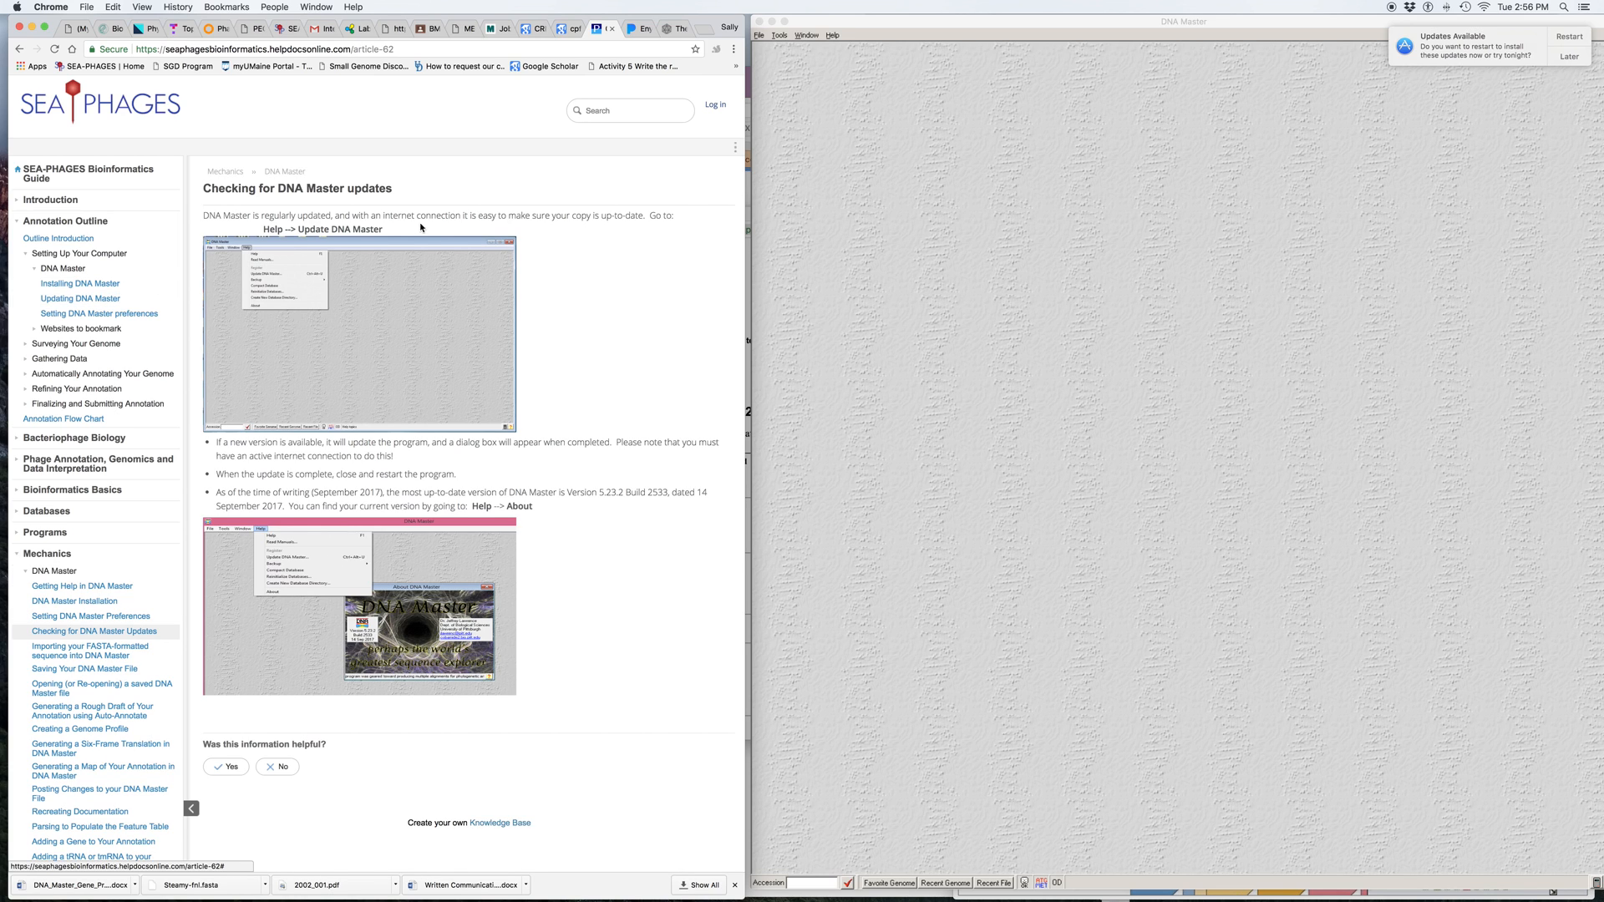
- Check DNA Master for program updates and dismiss the resulting message
{"action": "left_click", "coordinate": [1136, 174]}
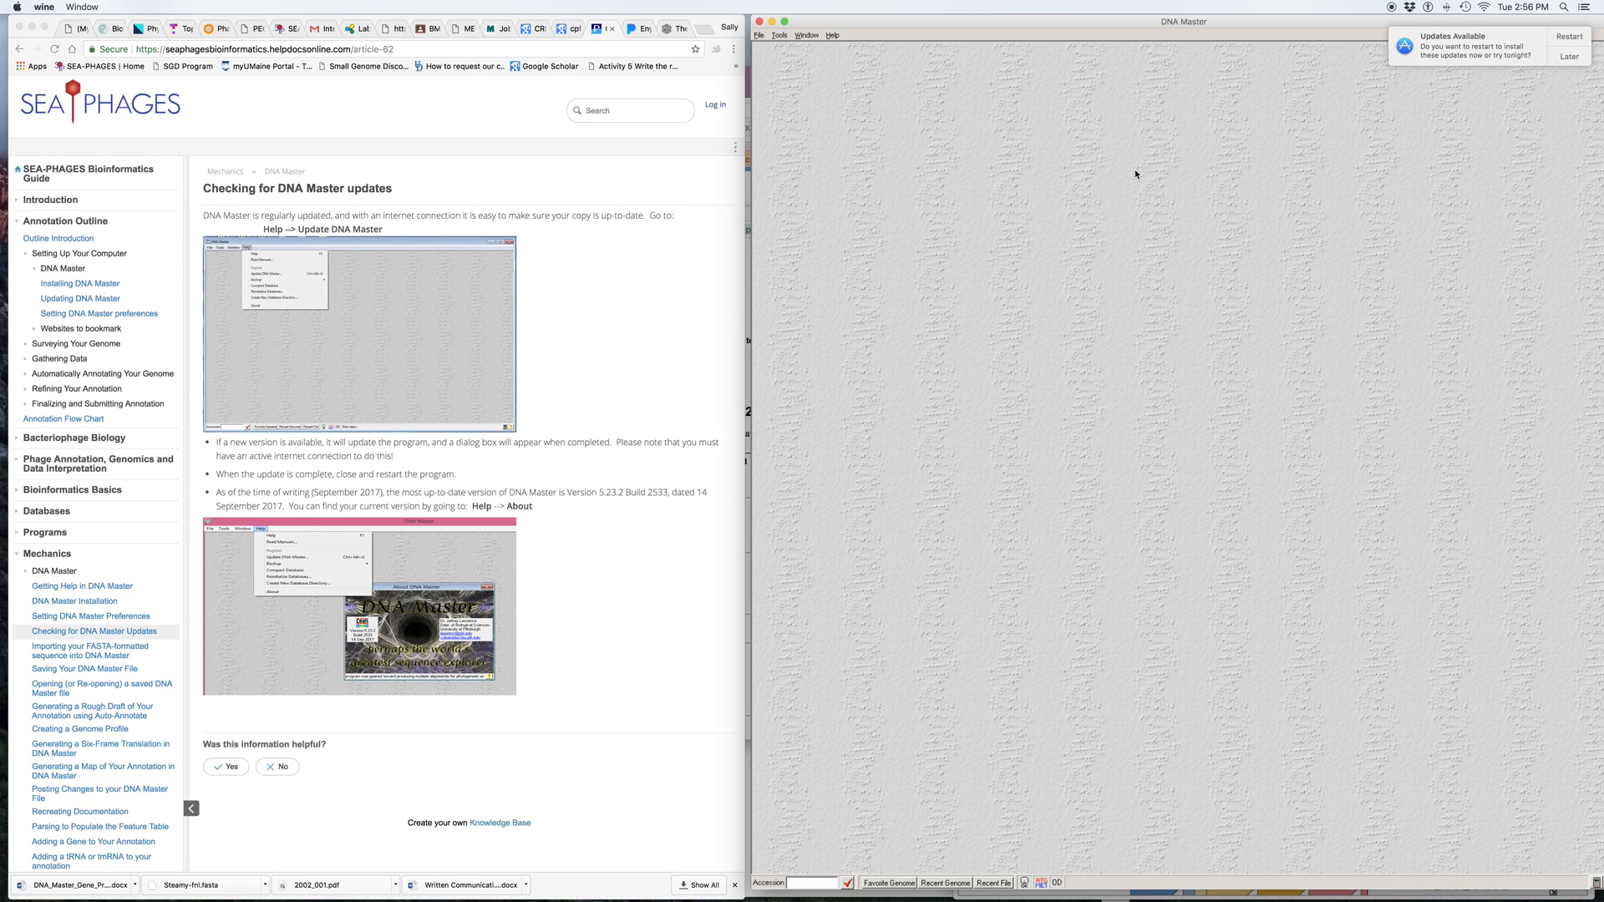
{"action": "left_click", "coordinate": [832, 35]}
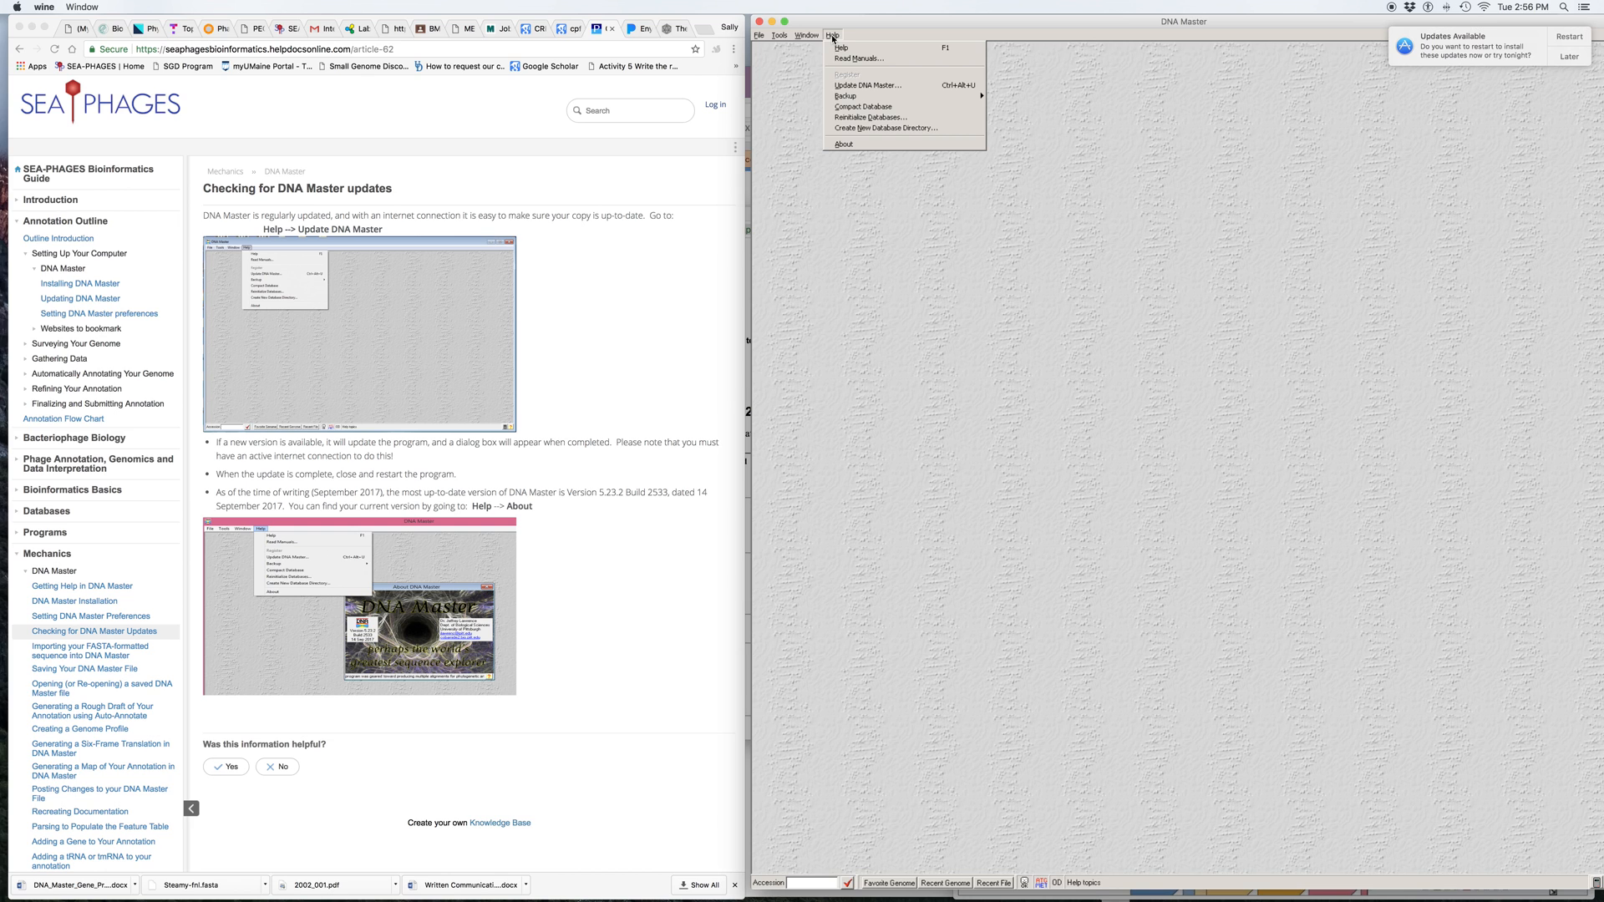
{"action": "left_click", "coordinate": [861, 85]}
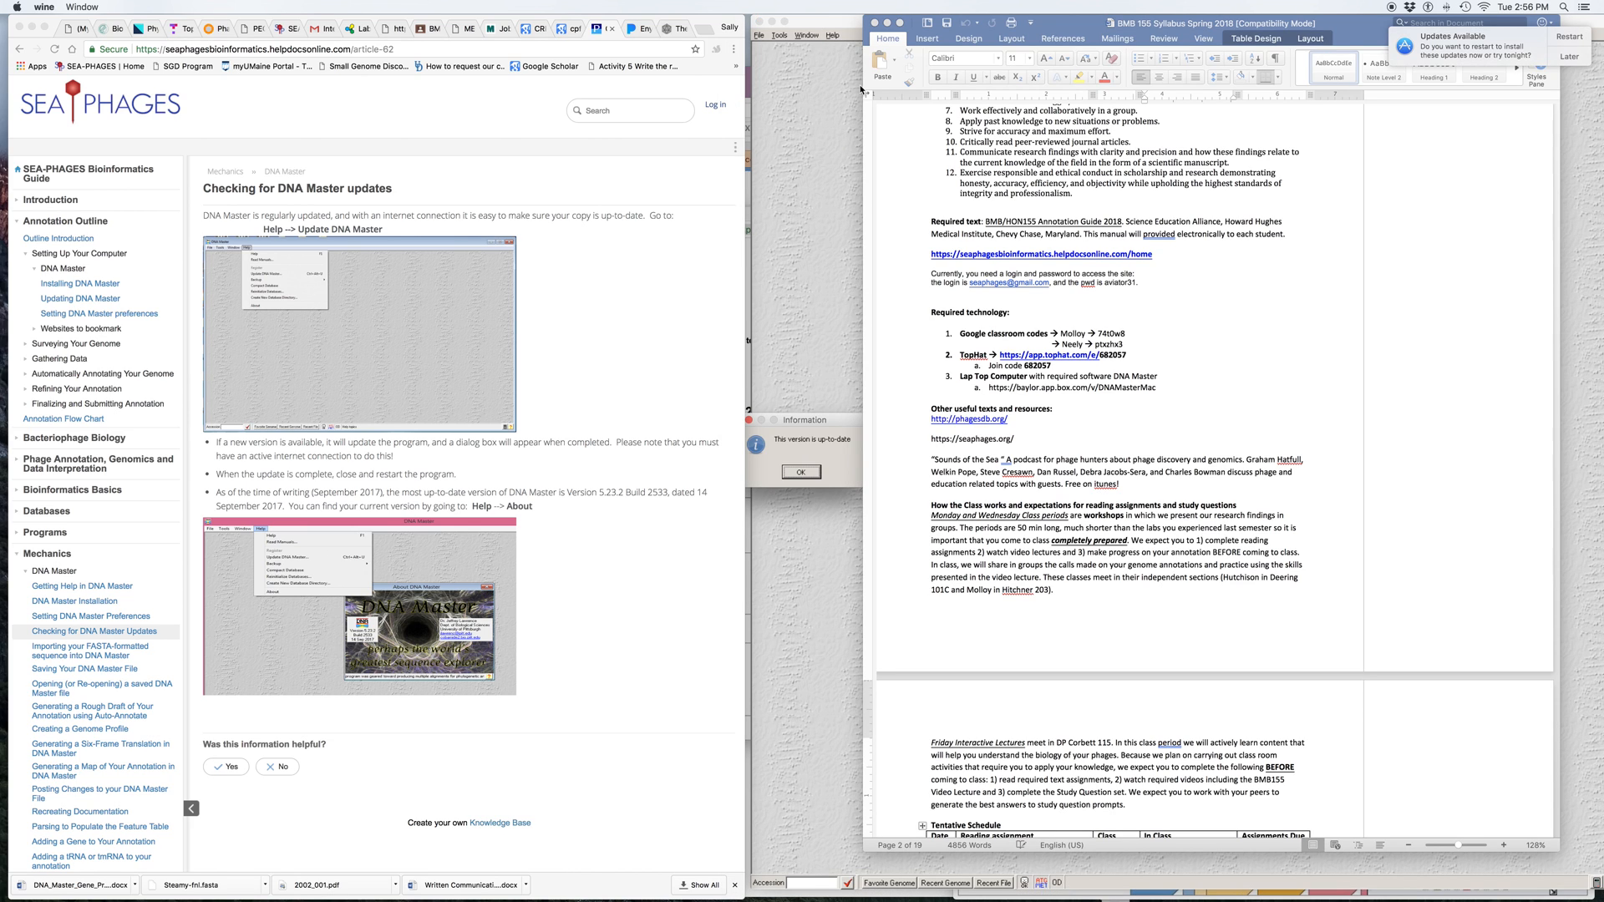
{"action": "left_click", "coordinate": [810, 164]}
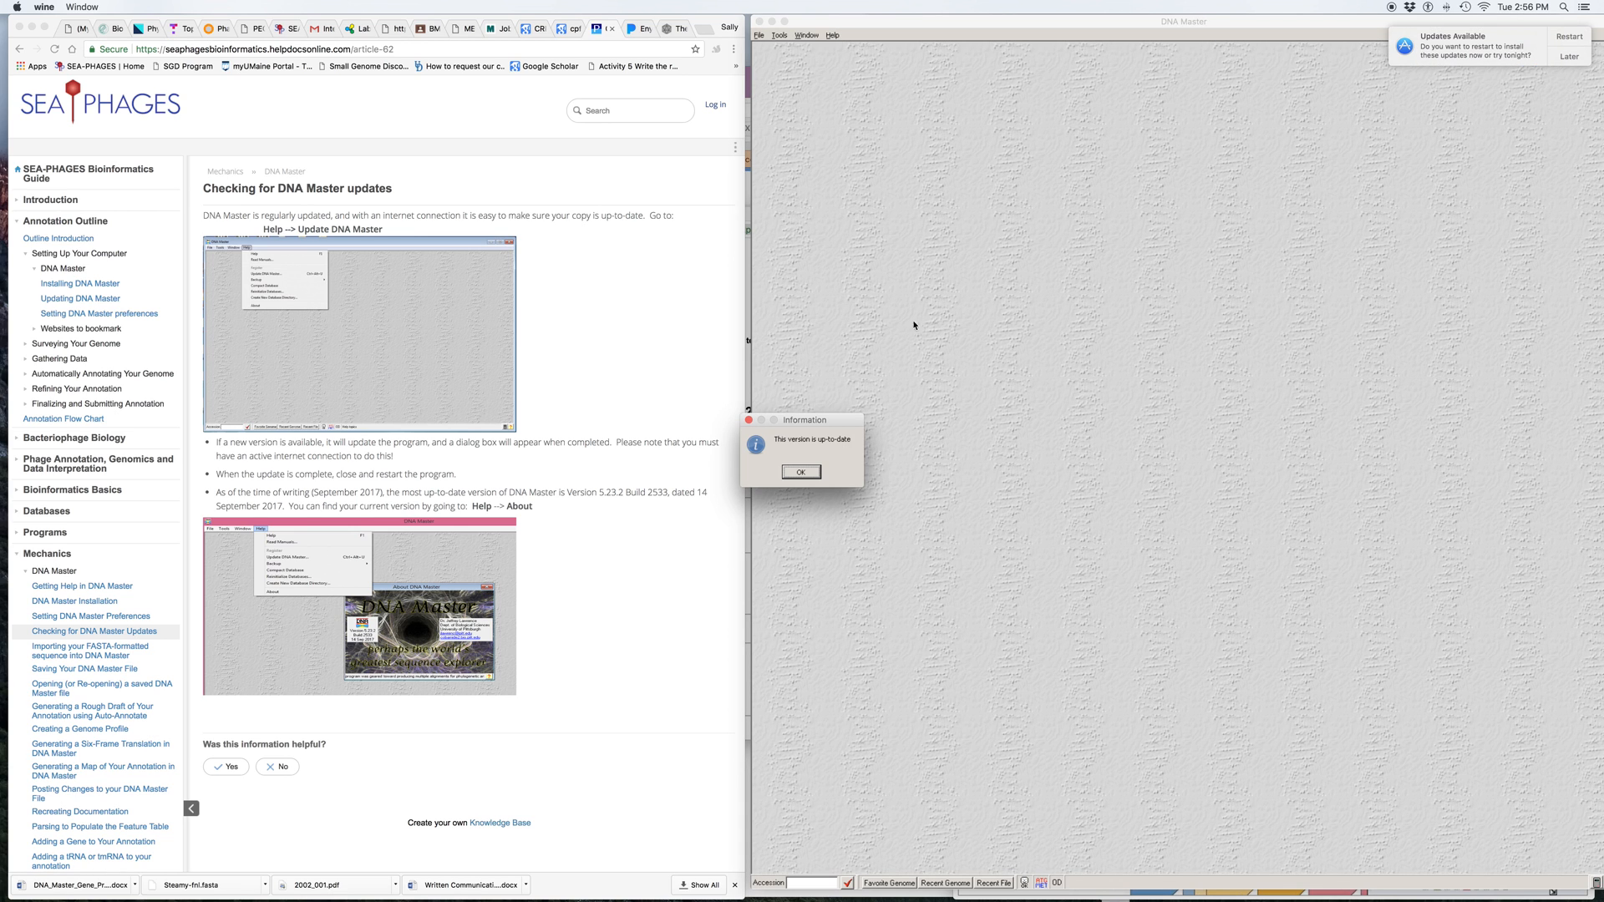
{"action": "left_click", "coordinate": [806, 473]}
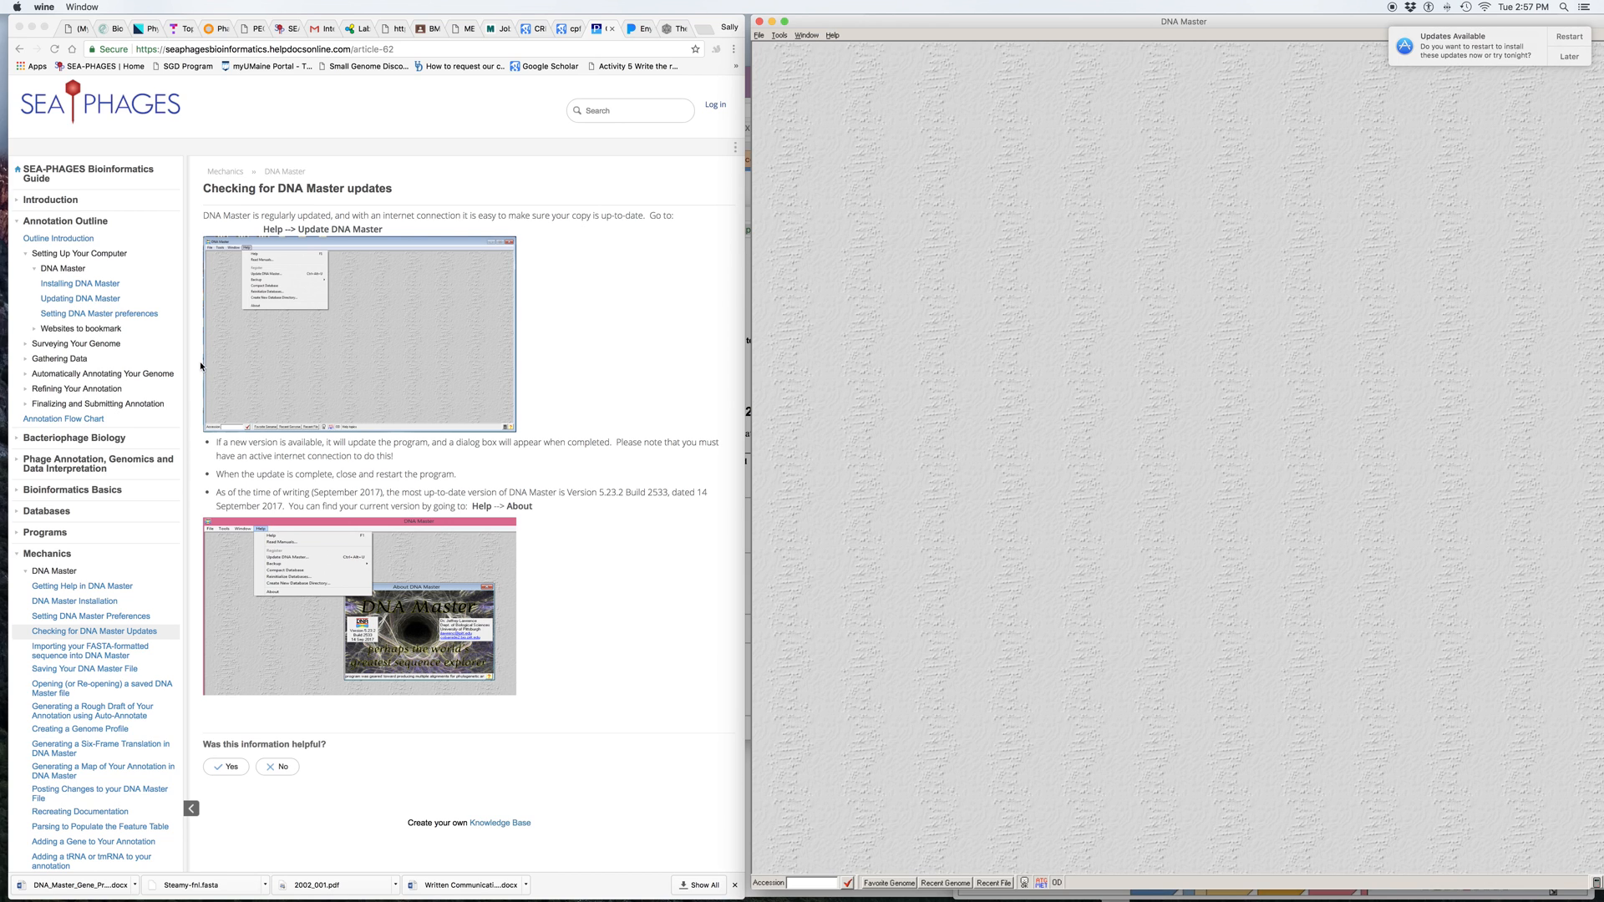
- Open the guide's Setting DNA Master preferences page, and open the DNA Master Preferences window beside it
{"action": "left_click", "coordinate": [83, 315]}
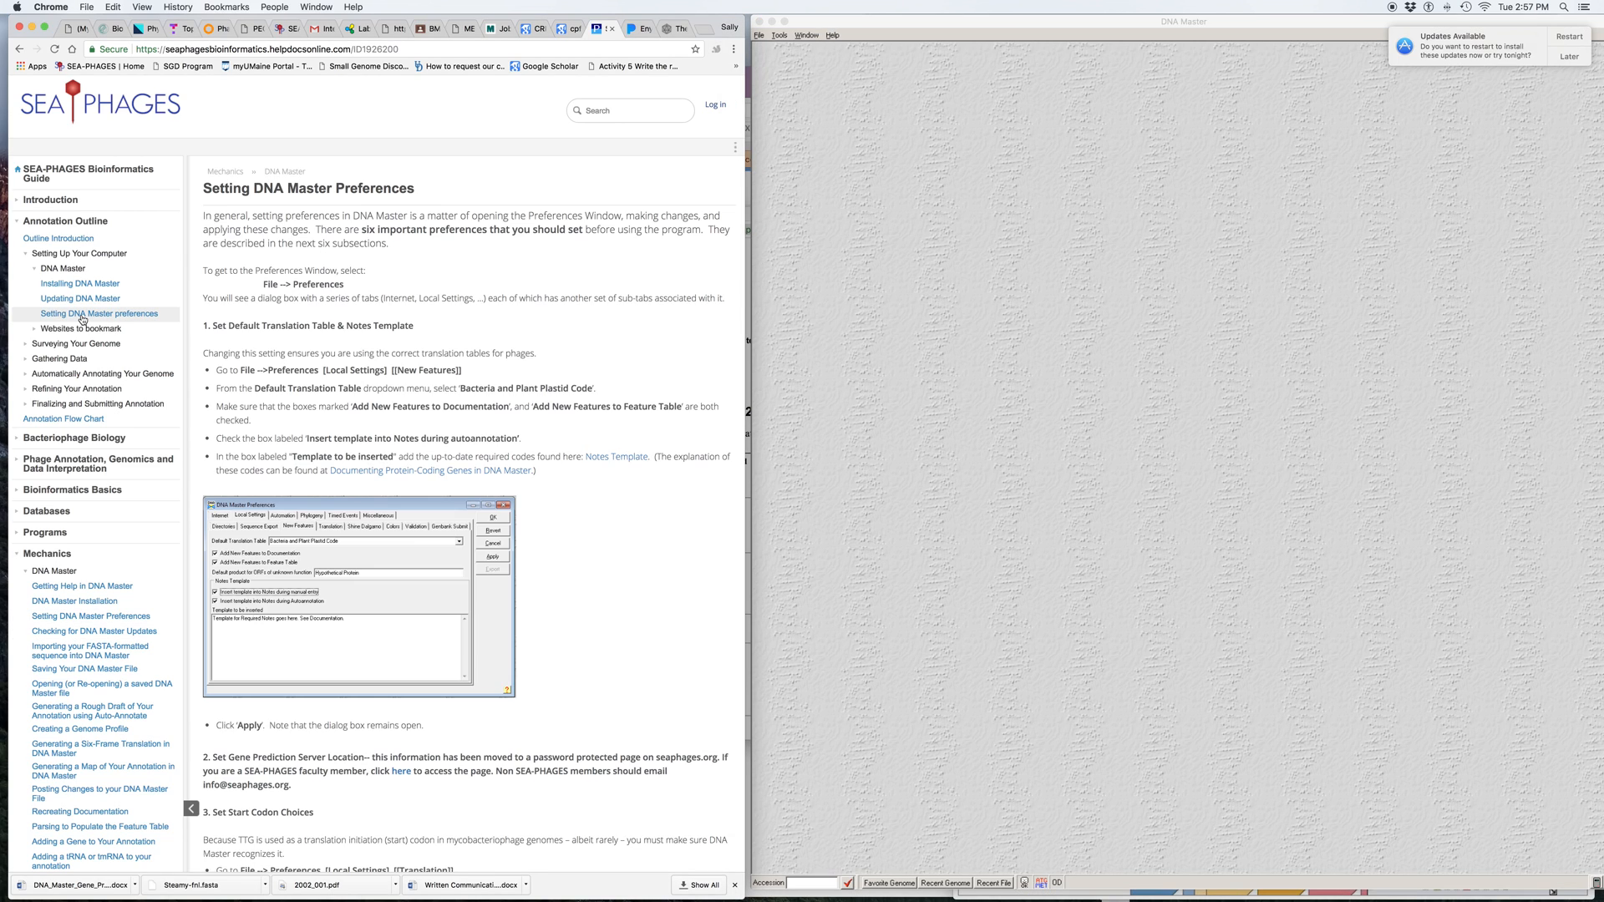
{"action": "left_click", "coordinate": [759, 36]}
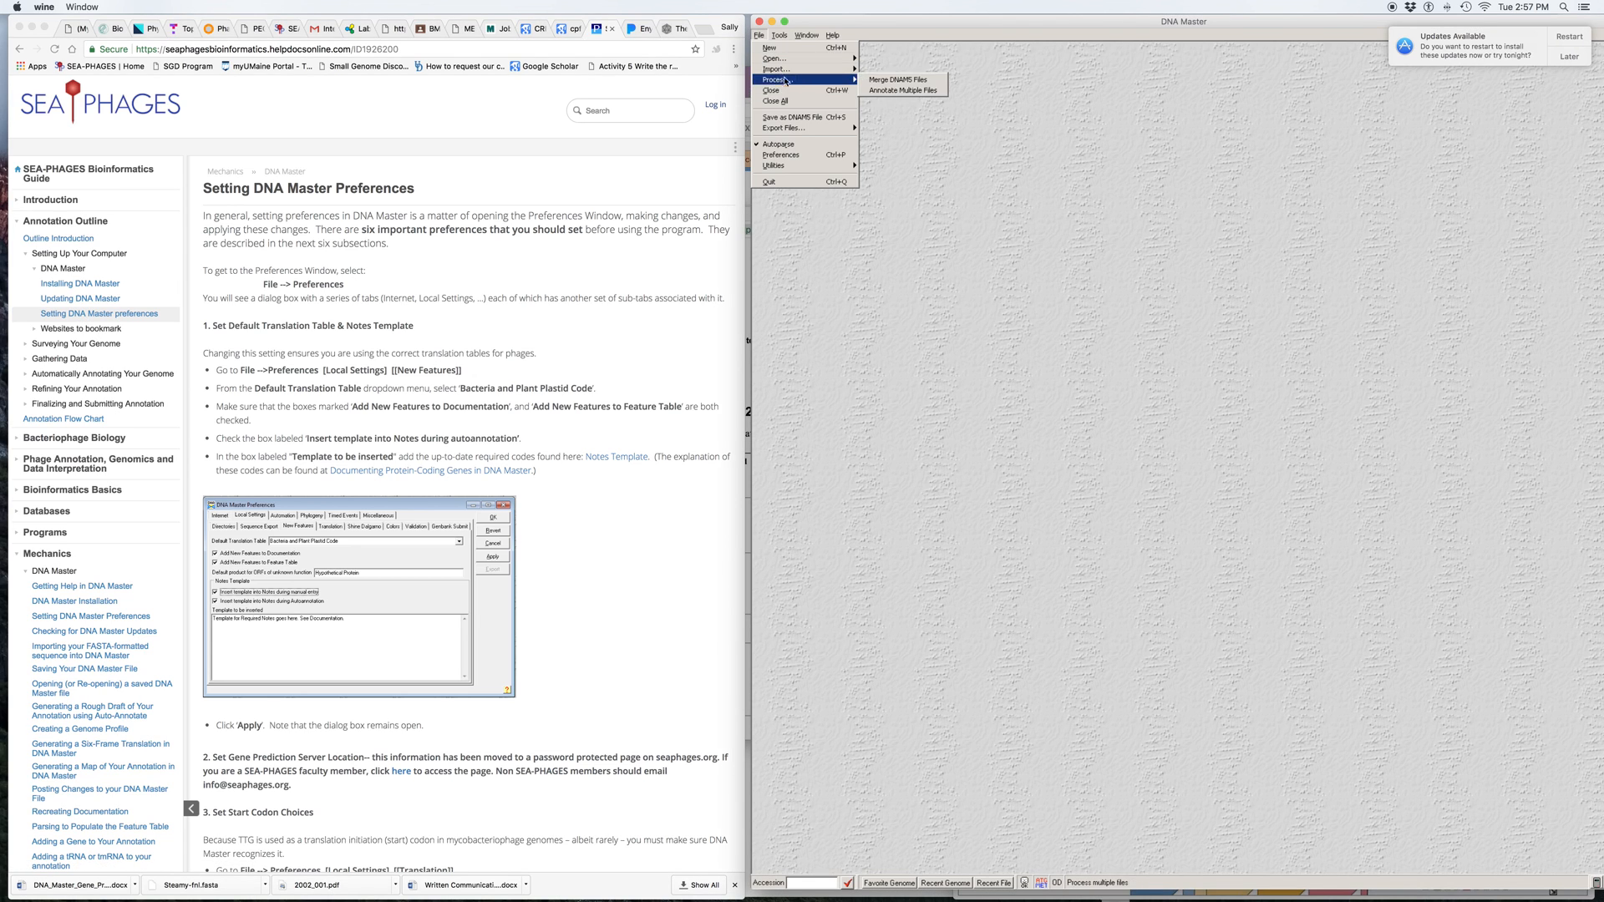
{"action": "left_click", "coordinate": [801, 155]}
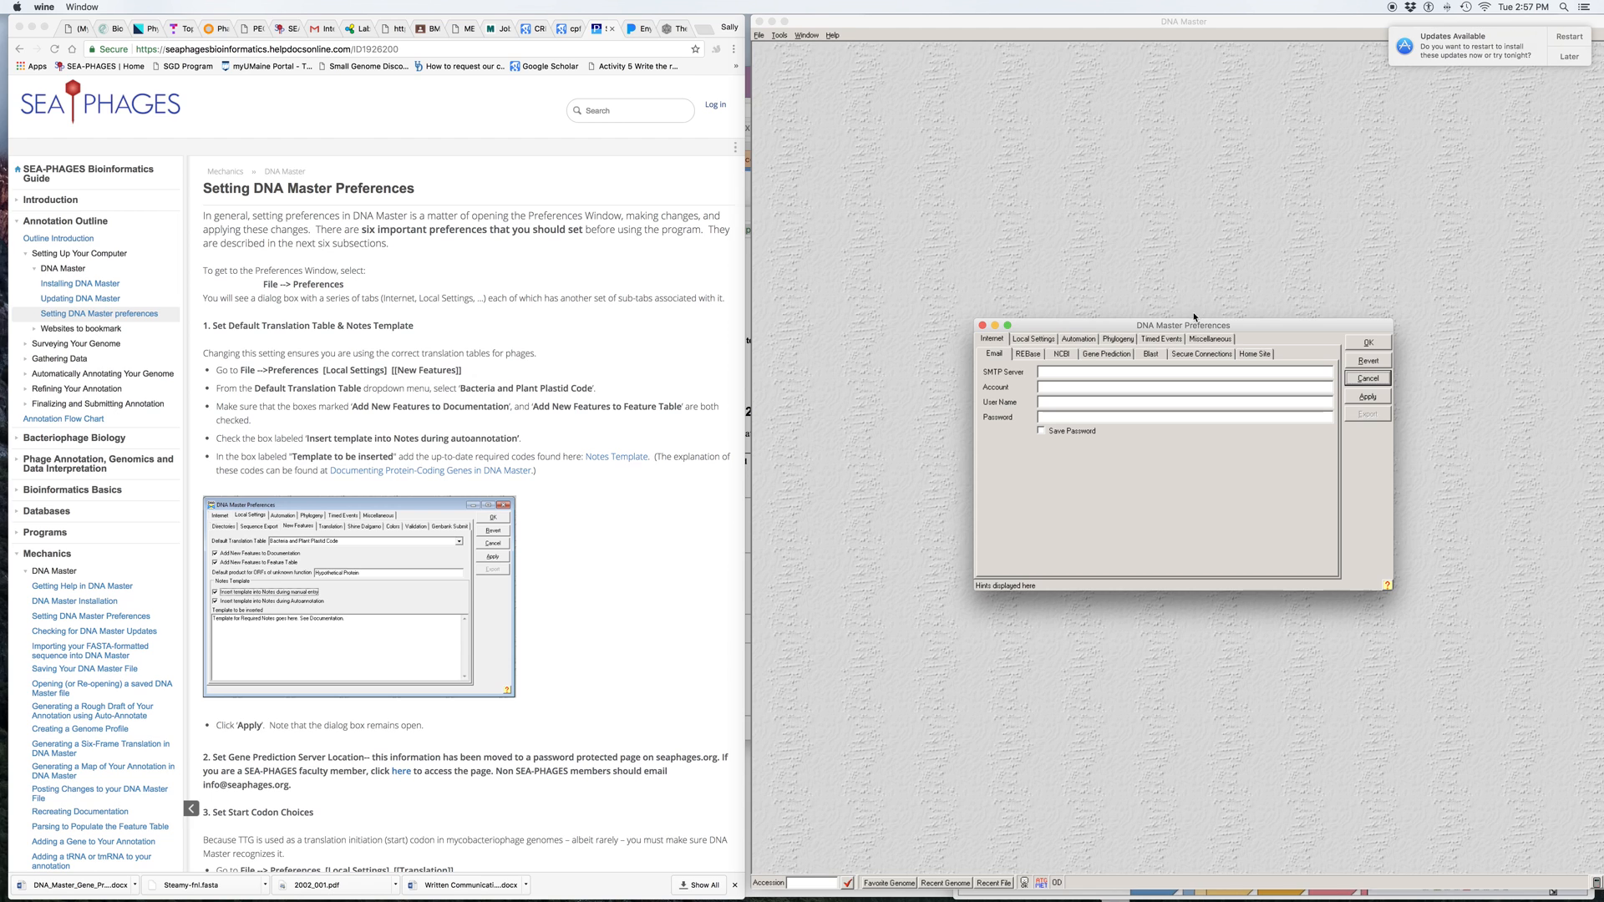
{"action": "left_click_drag", "start_coordinate": [1121, 324], "coordinate": [934, 133]}
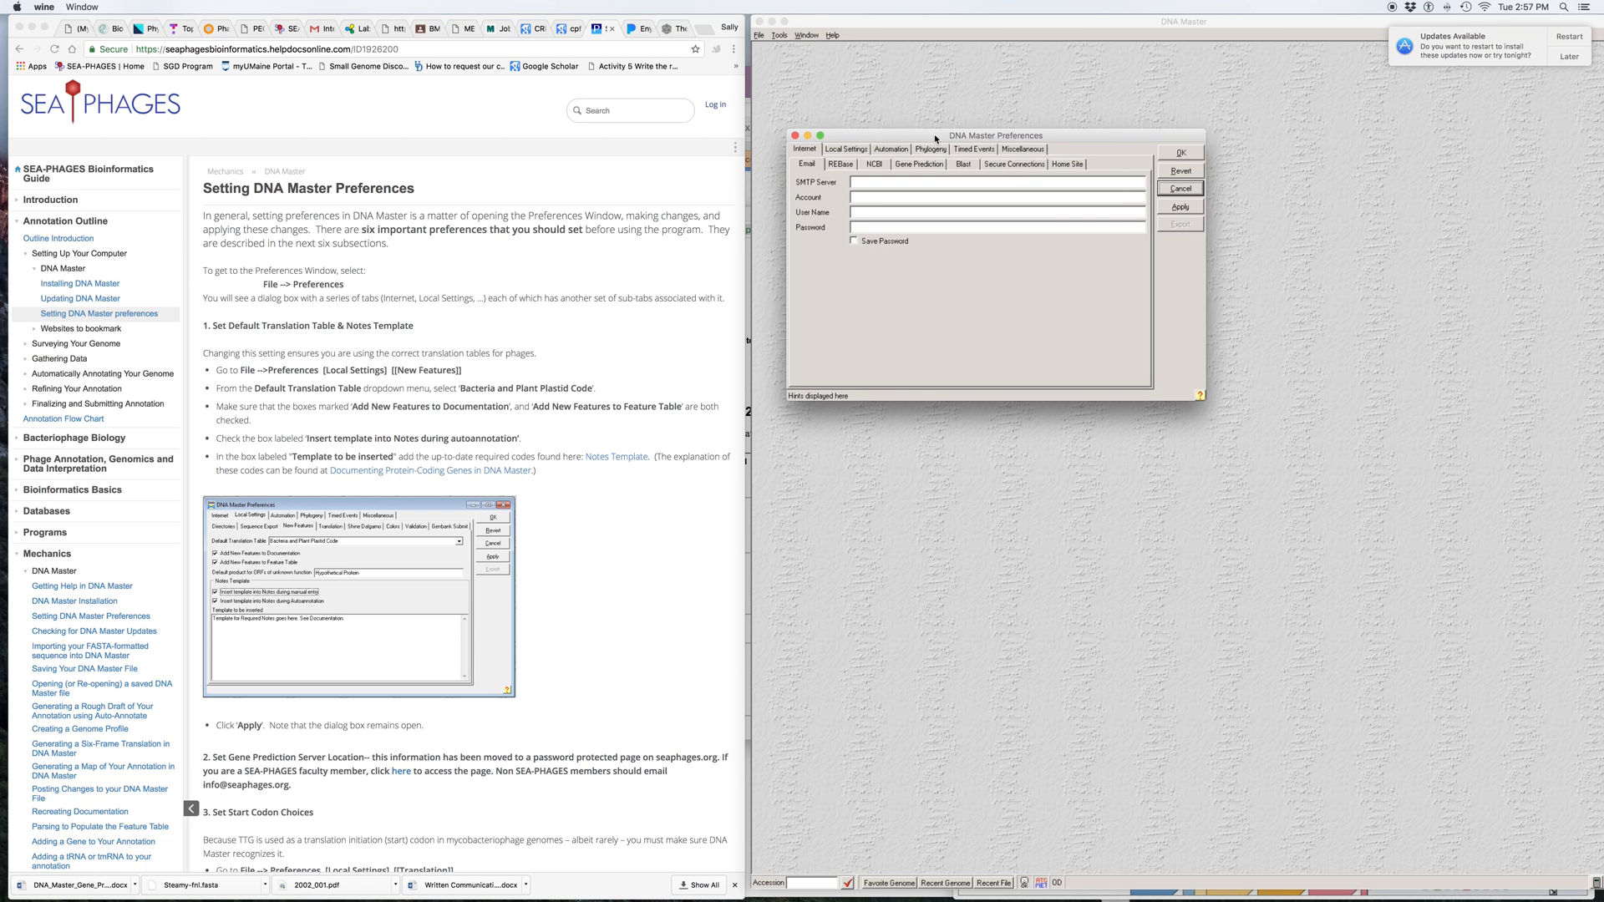
- In the New Features settings, choose Bacteria and Plant Plastid Code as default translation table, disable template insertion during autoannotation, and apply
{"action": "left_click", "coordinate": [837, 151]}
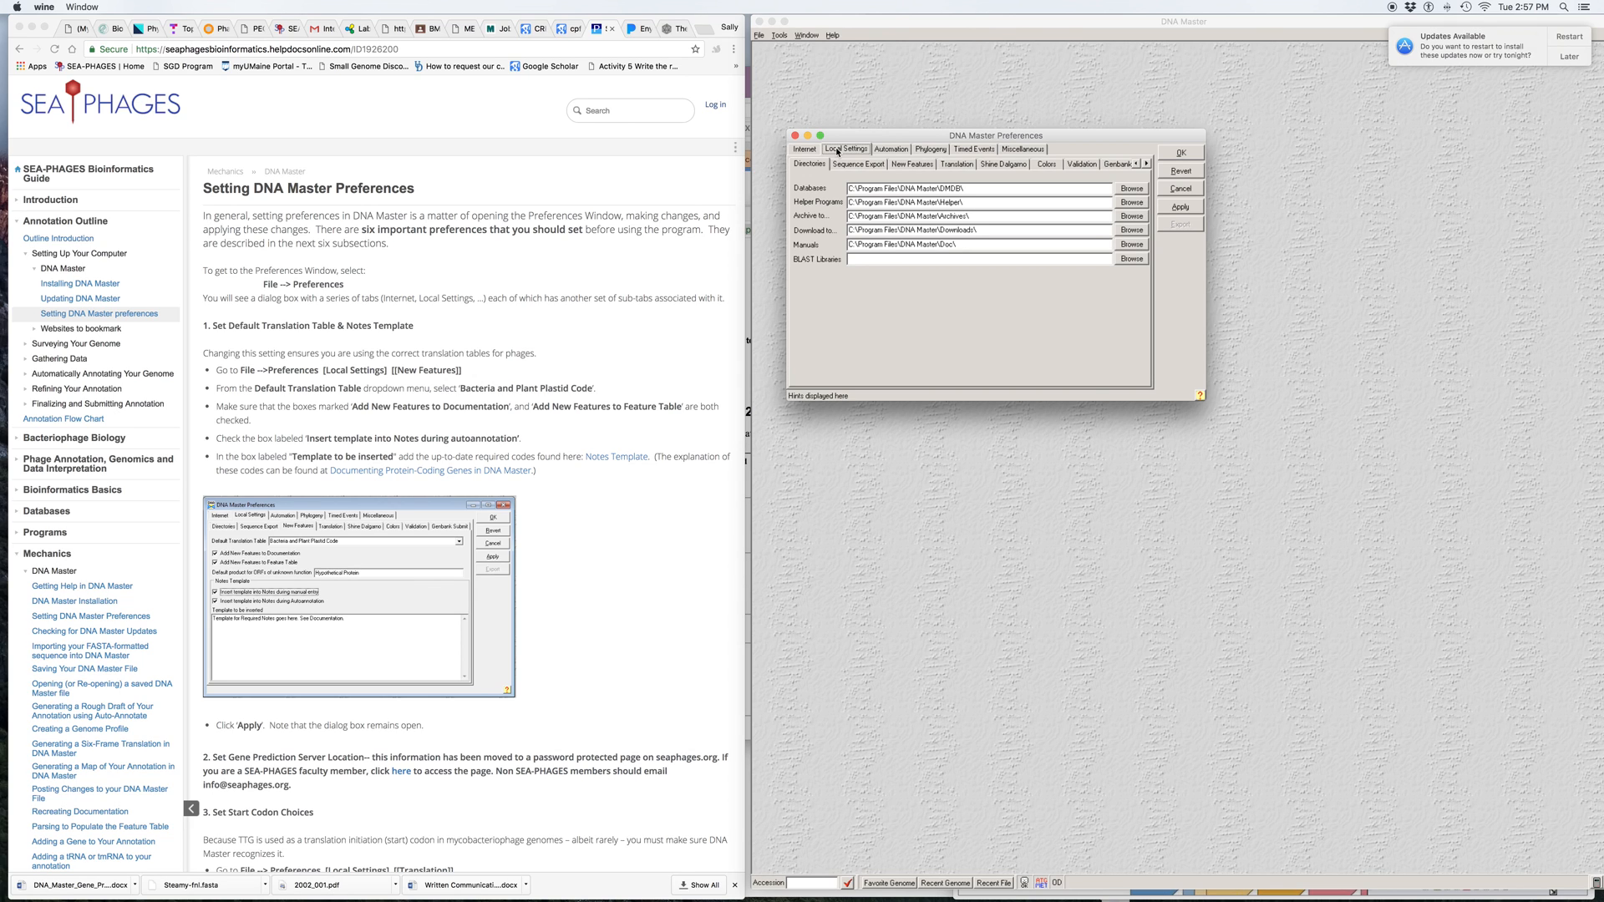
{"action": "left_click", "coordinate": [911, 164]}
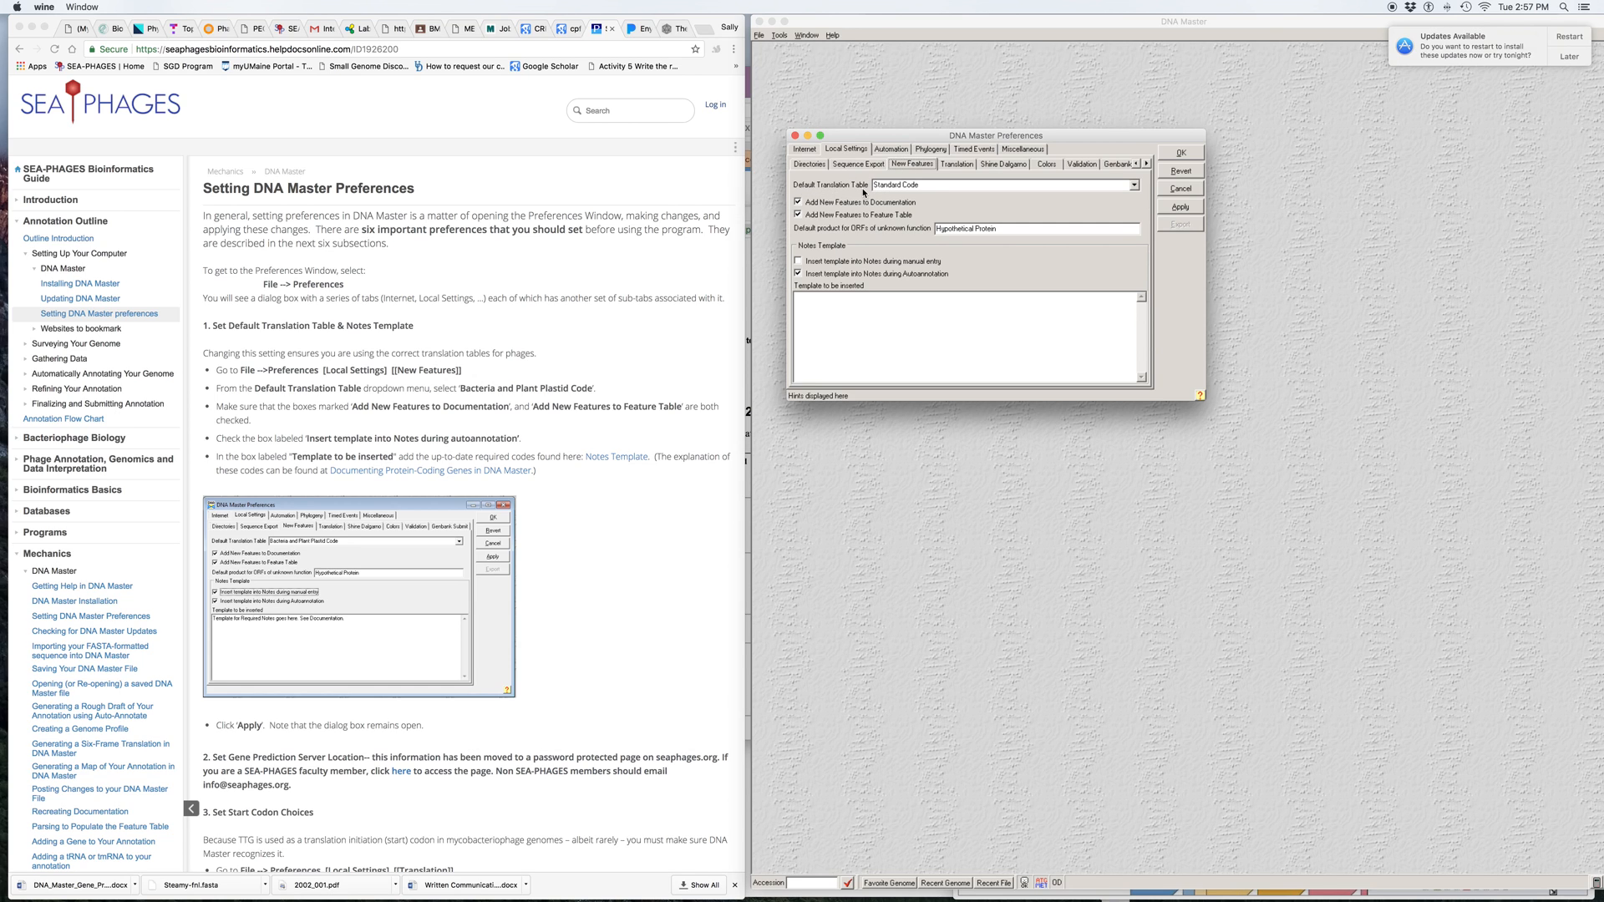
{"action": "left_click", "coordinate": [1135, 189]}
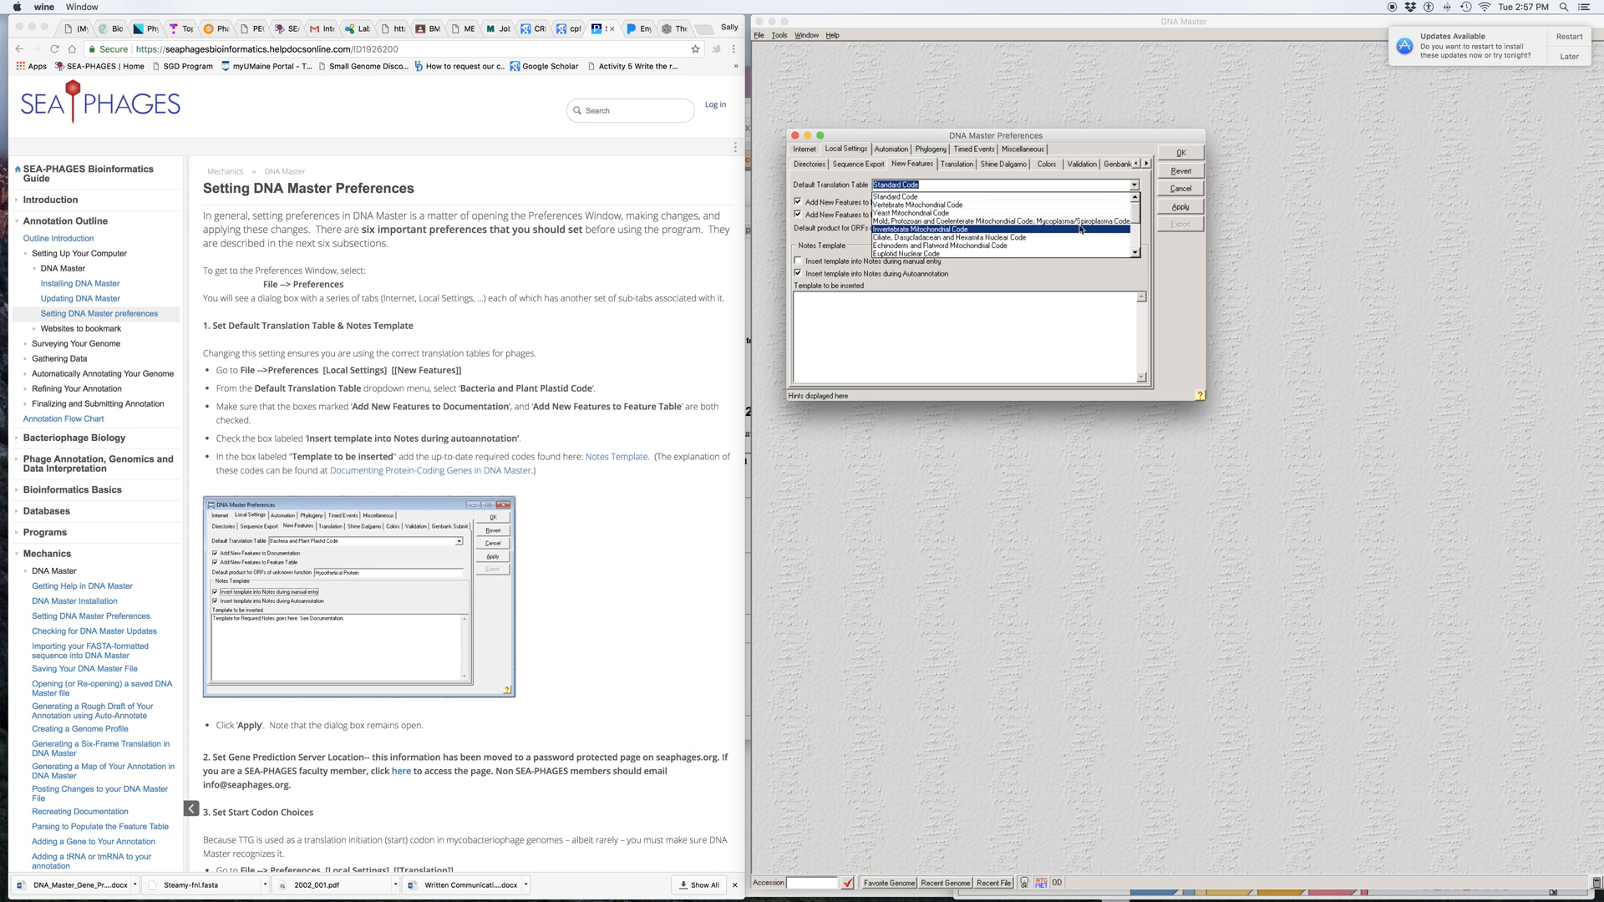
{"action": "scroll", "coordinate": [1076, 236], "scroll_direction": "down", "scroll_amount": 2}
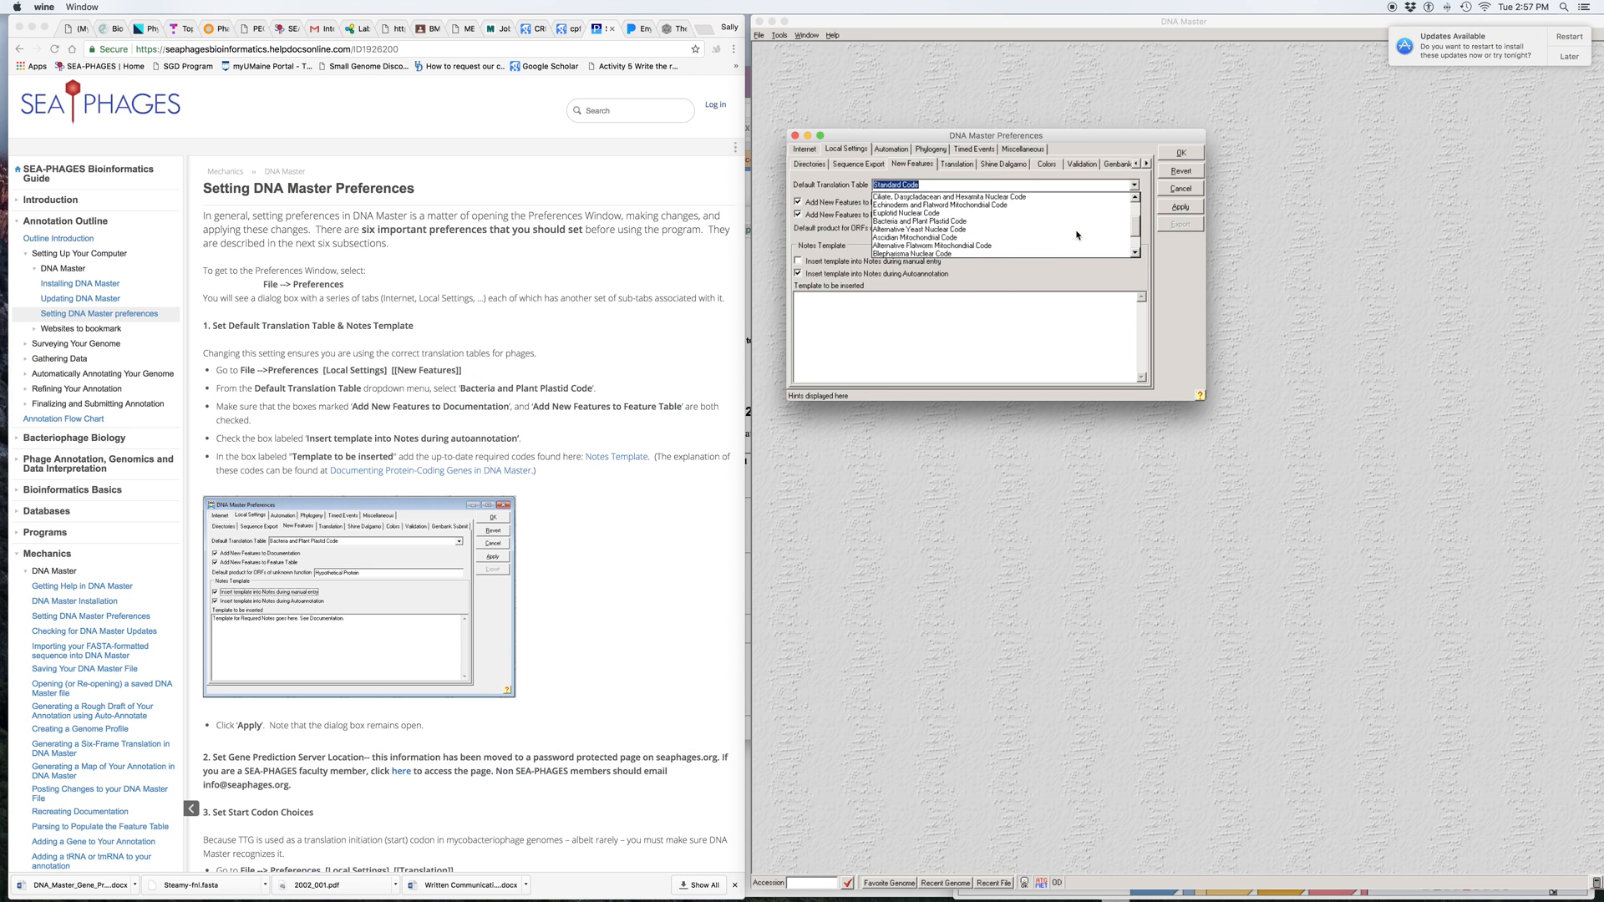
{"action": "left_click", "coordinate": [1017, 222]}
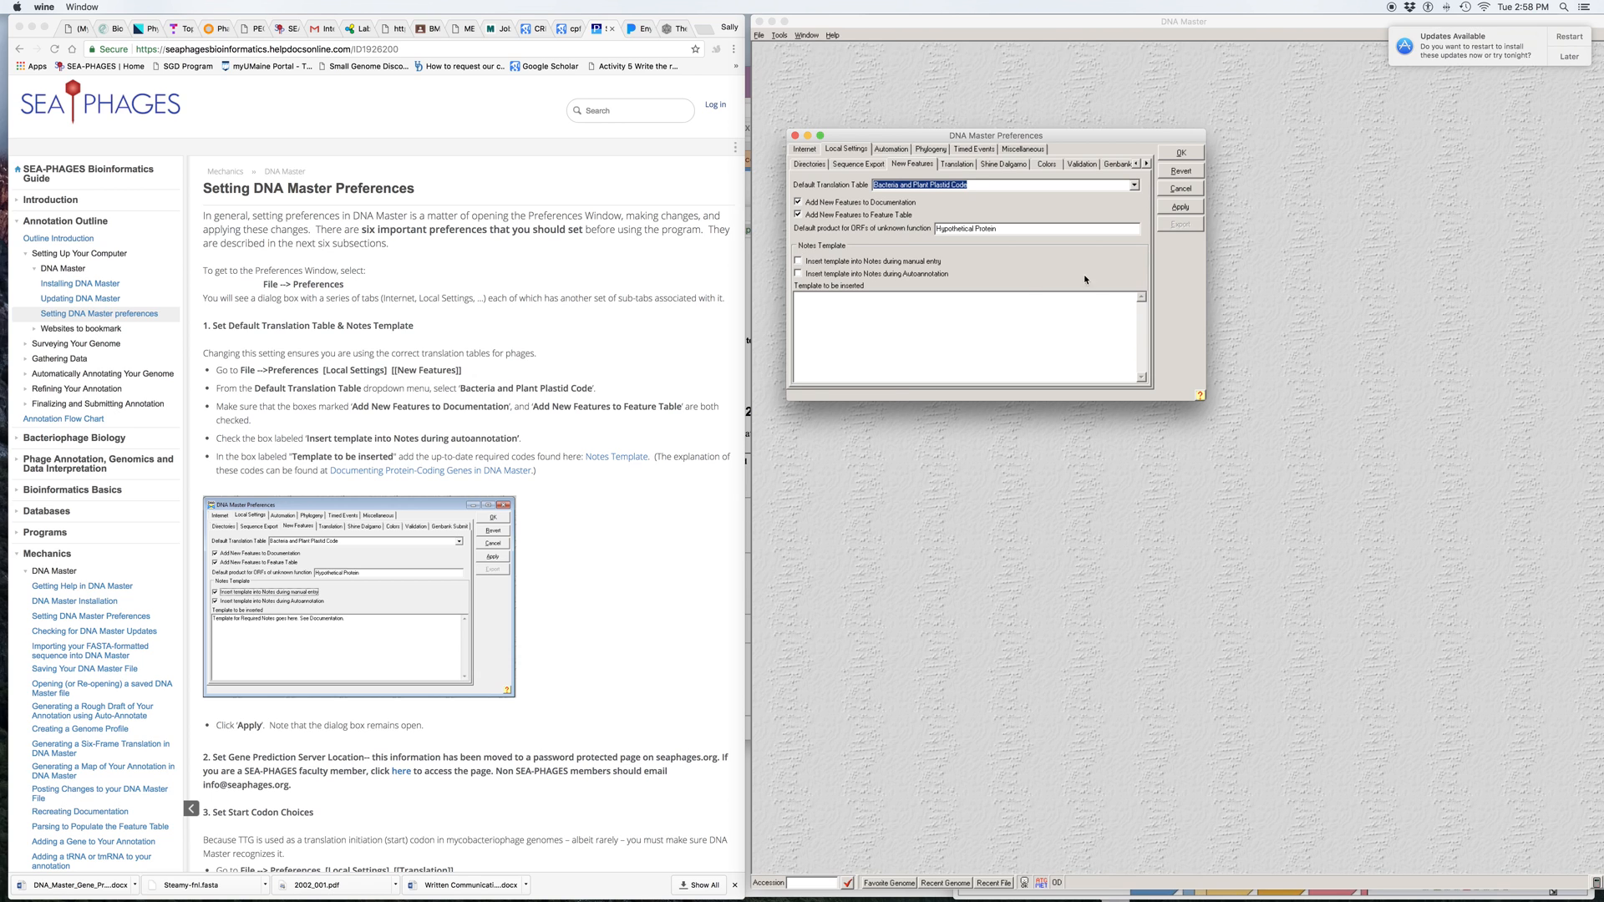
{"action": "left_click", "coordinate": [1180, 208]}
- Scan the guide's remaining preference sections and open the DNA_Master_Gene_Prediction_Settings document in Word
{"action": "scroll", "coordinate": [523, 472], "scroll_direction": "down", "scroll_amount": 5}
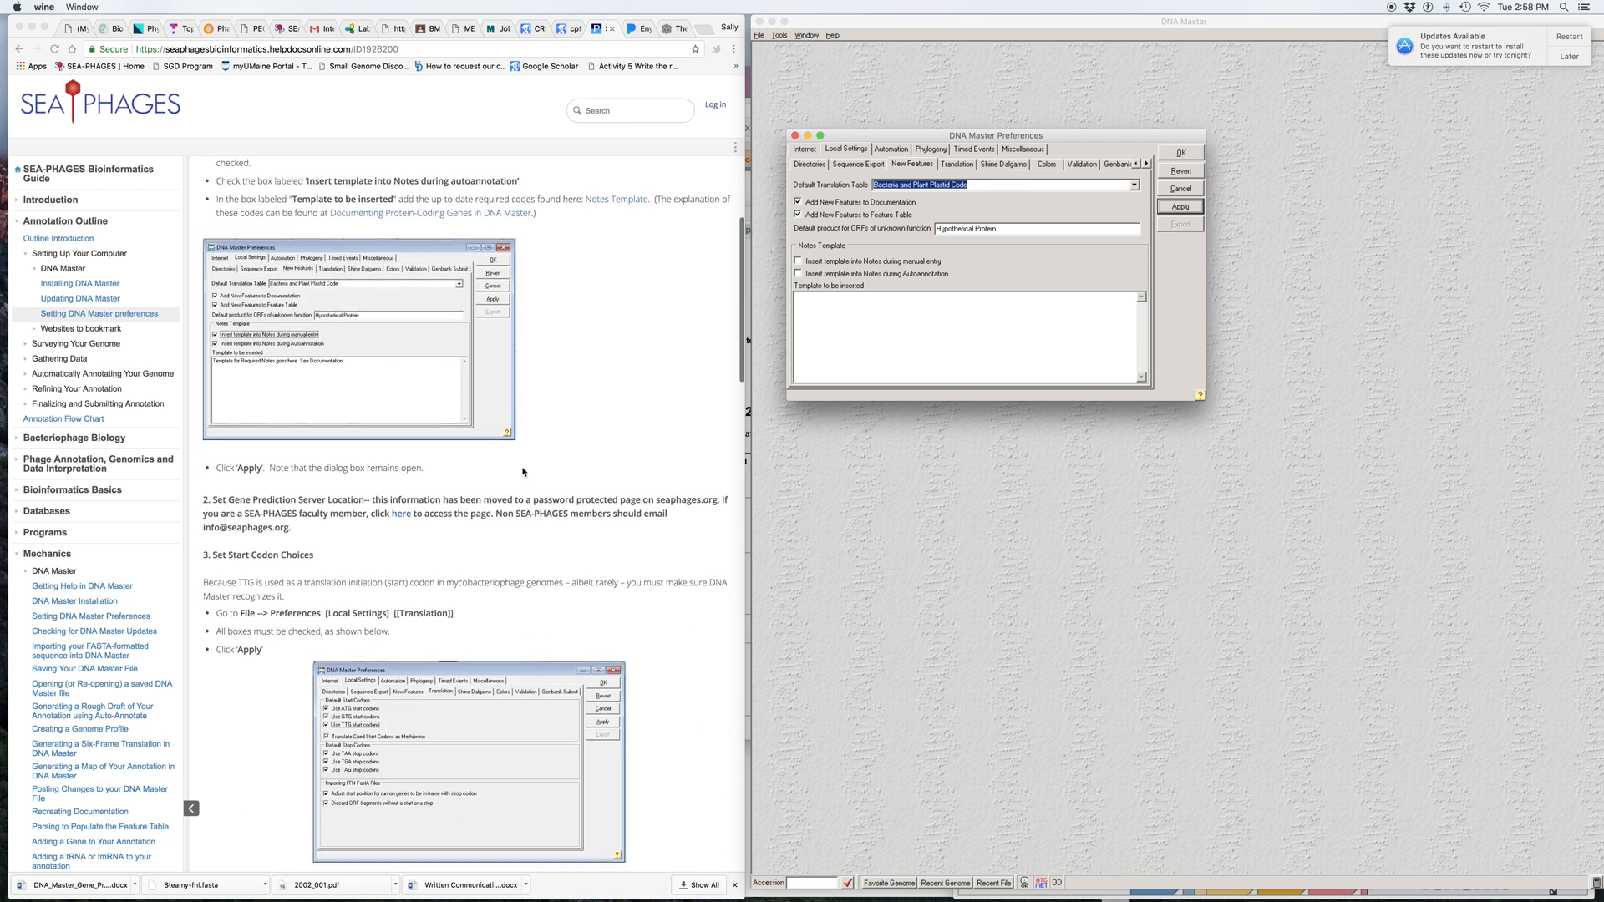
{"action": "scroll", "coordinate": [523, 472], "scroll_direction": "down", "scroll_amount": 1}
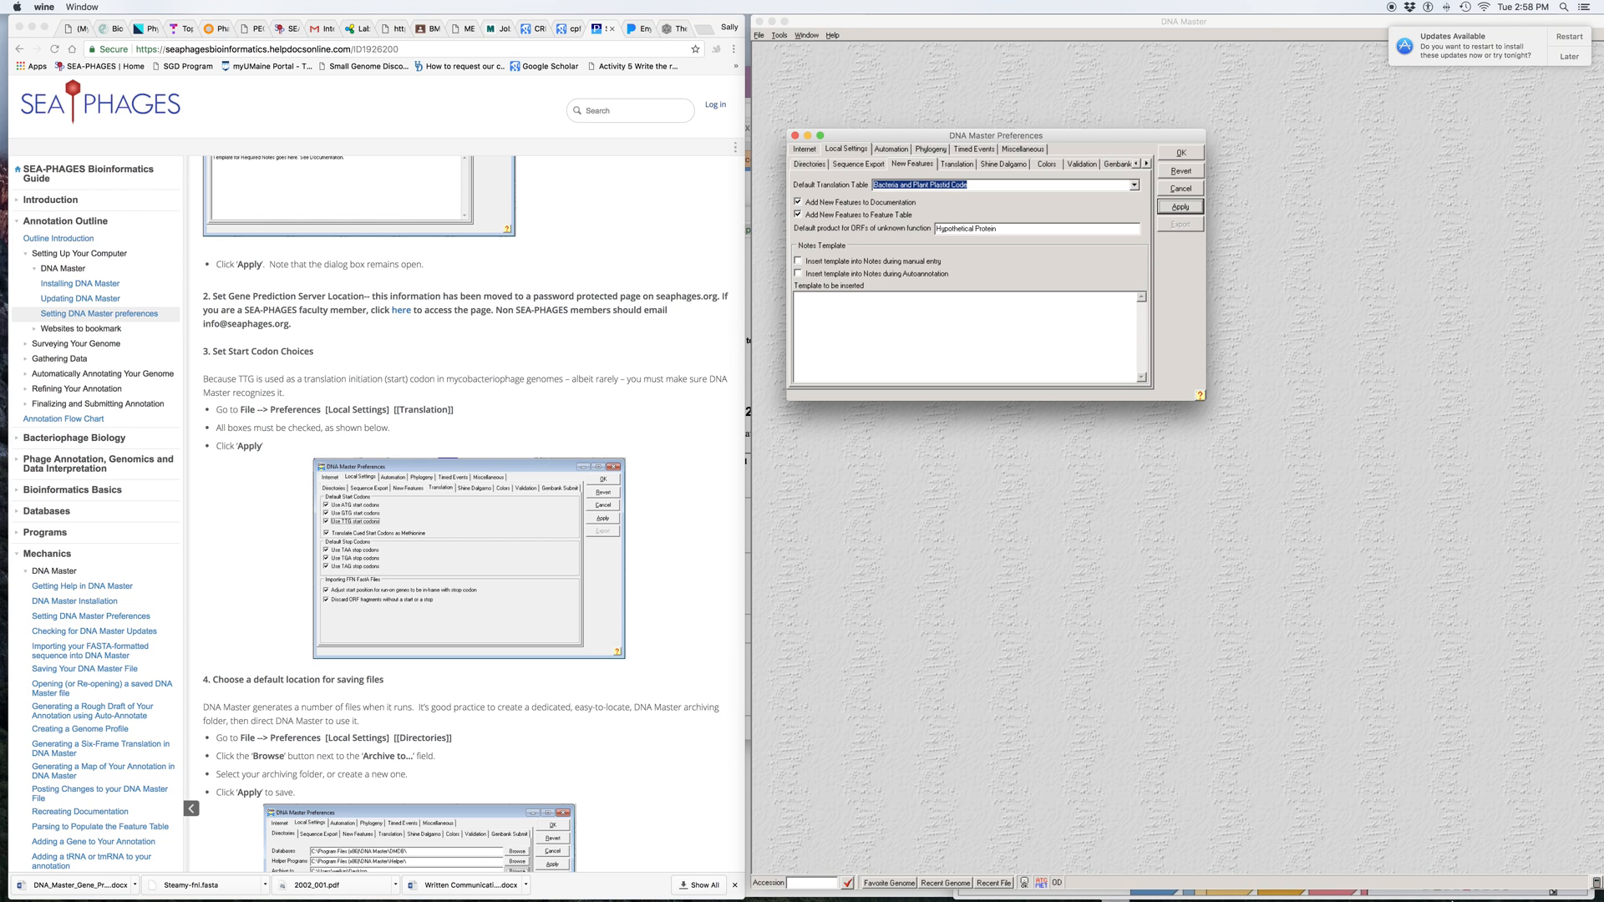
{"action": "mouse_move", "coordinate": [1410, 887]}
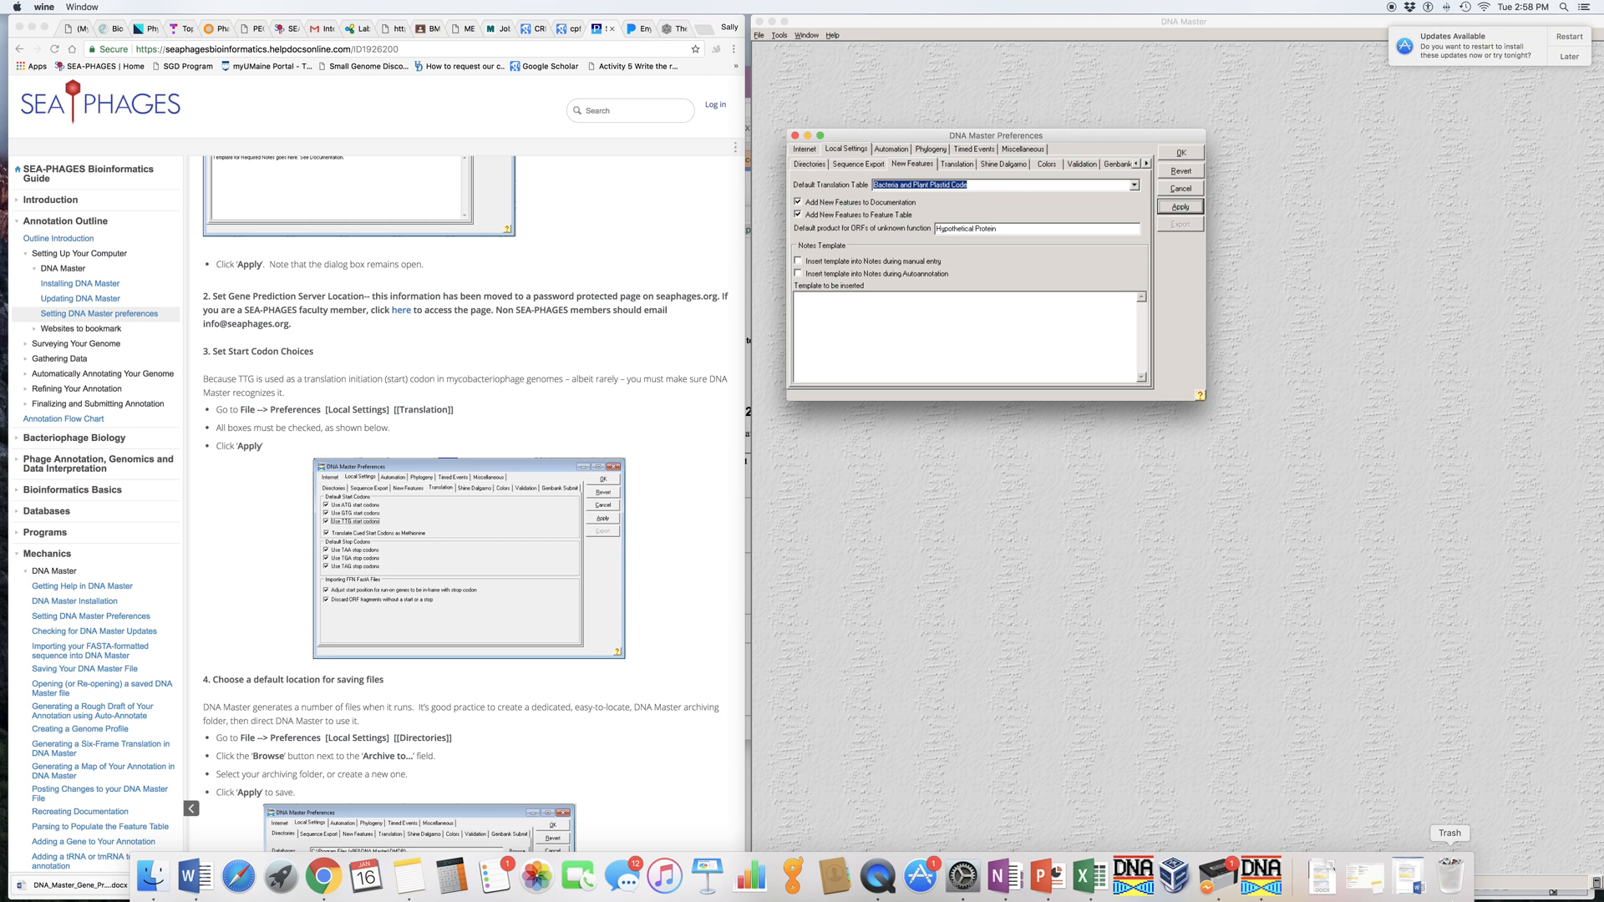
{"action": "left_click", "coordinate": [1410, 887]}
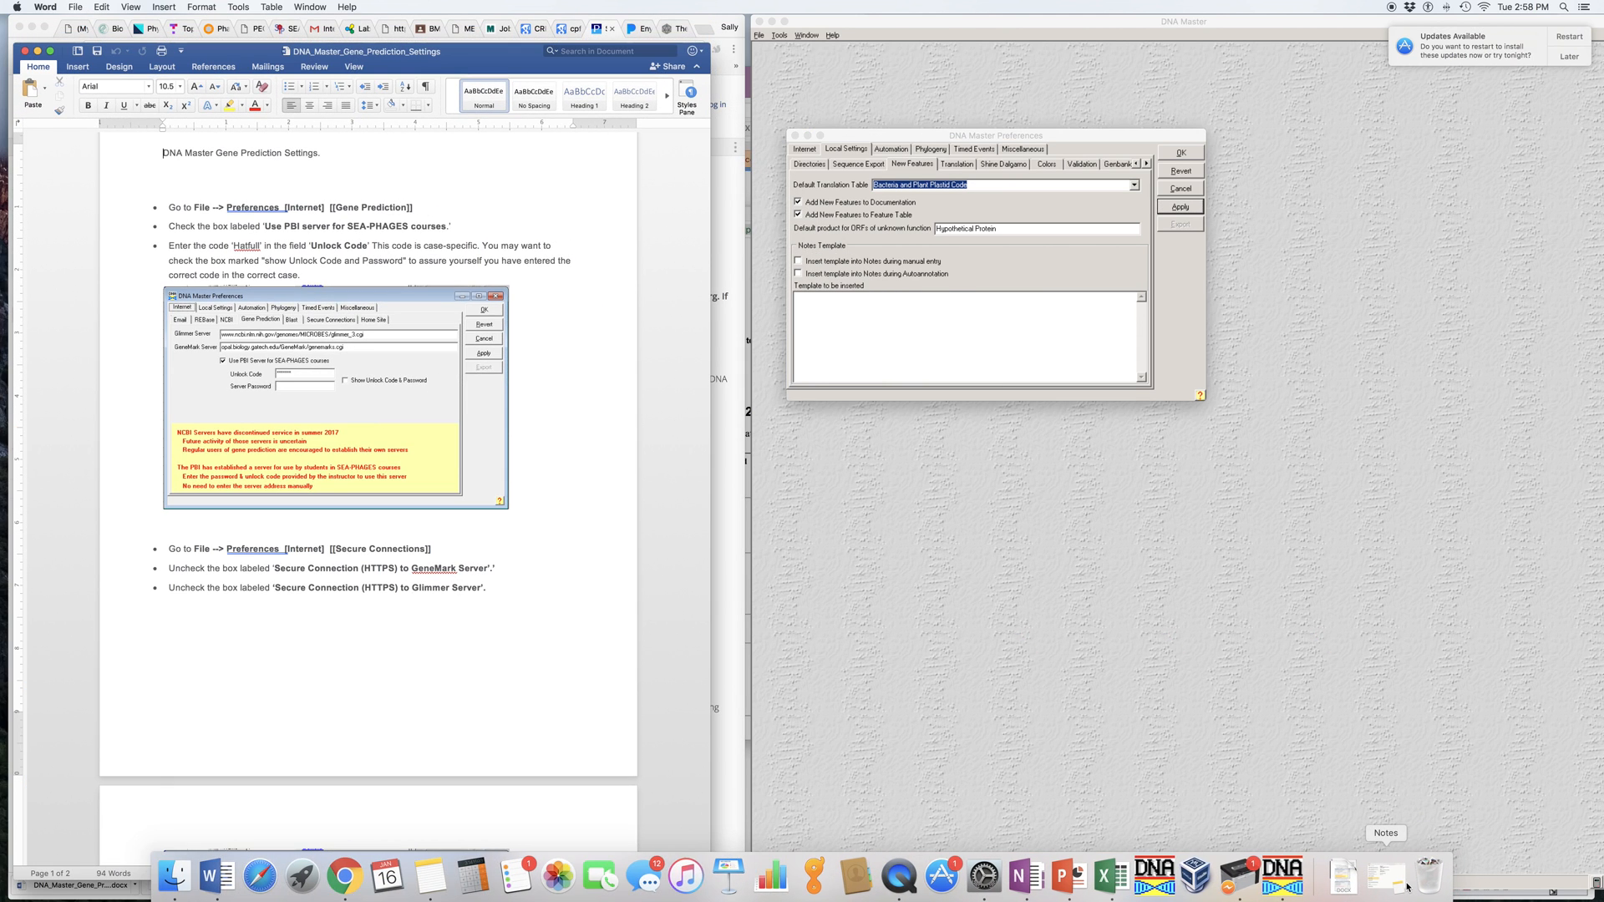
{"action": "scroll", "coordinate": [491, 302], "scroll_direction": "up", "scroll_amount": 2}
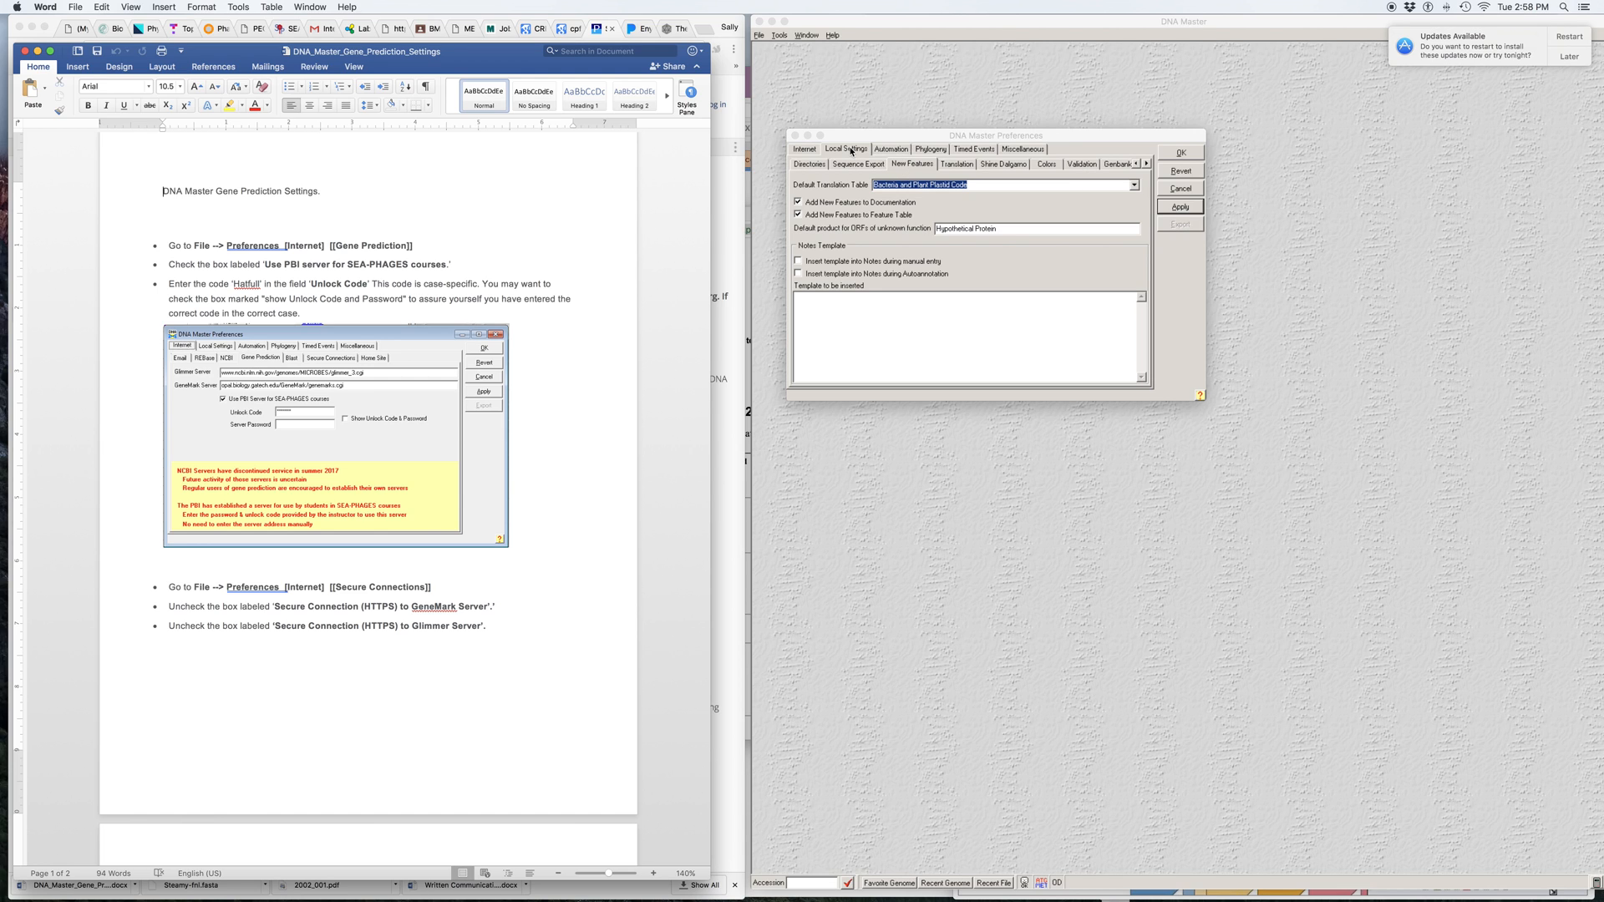
- In the Gene Prediction settings, enable the PBI server for SEA-PHAGES courses, enter the unlock code, and apply
{"action": "left_click", "coordinate": [803, 150]}
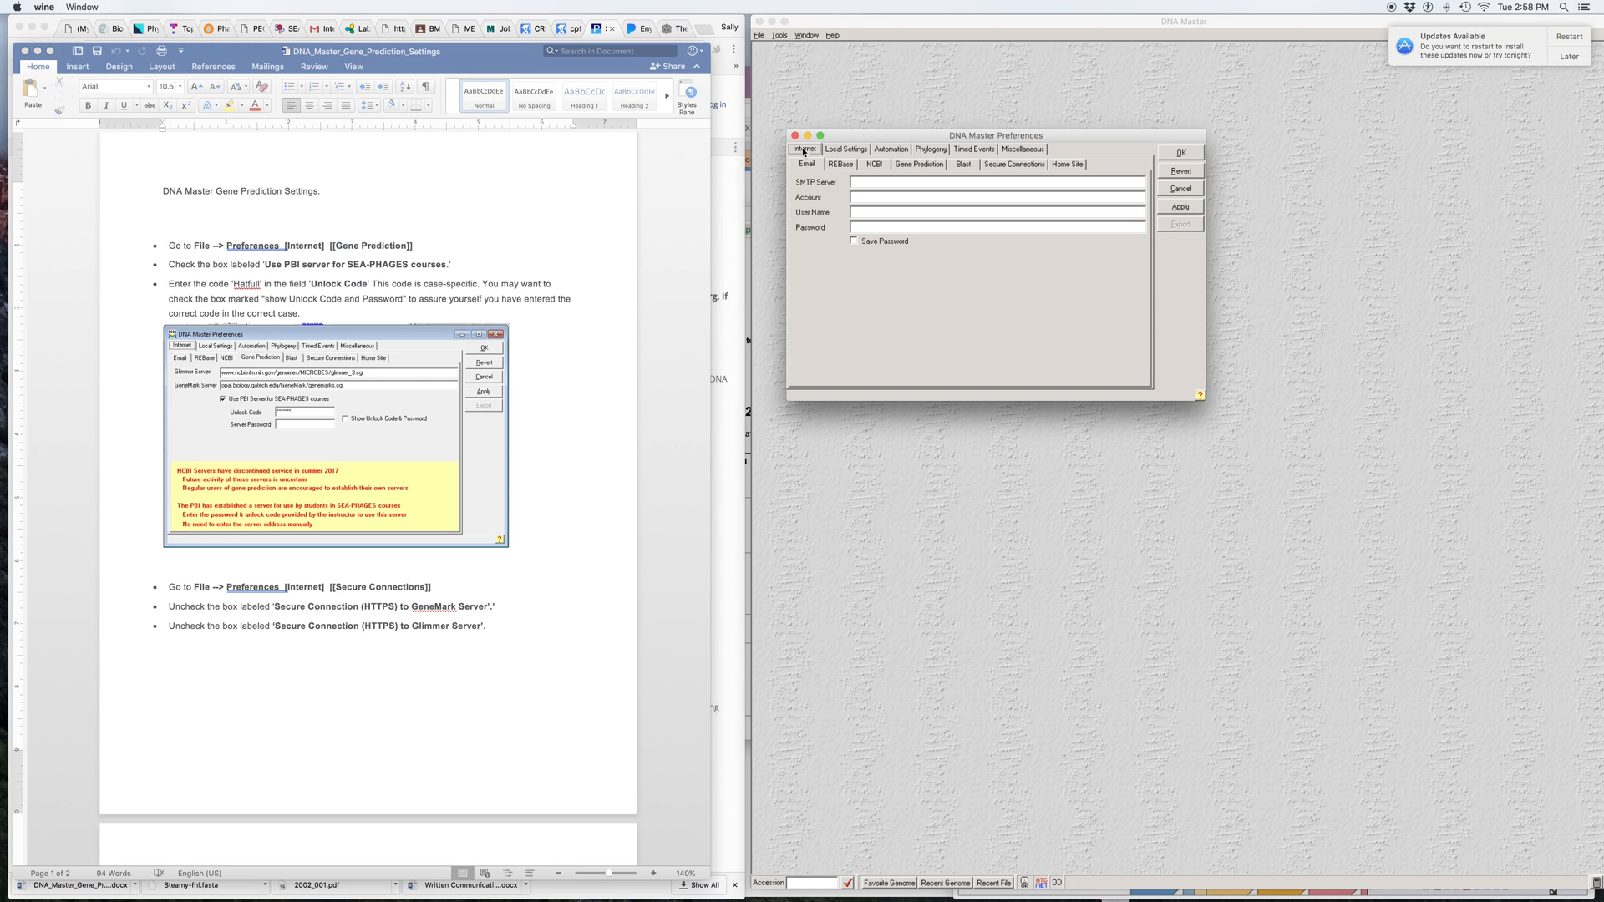
{"action": "left_click", "coordinate": [929, 166]}
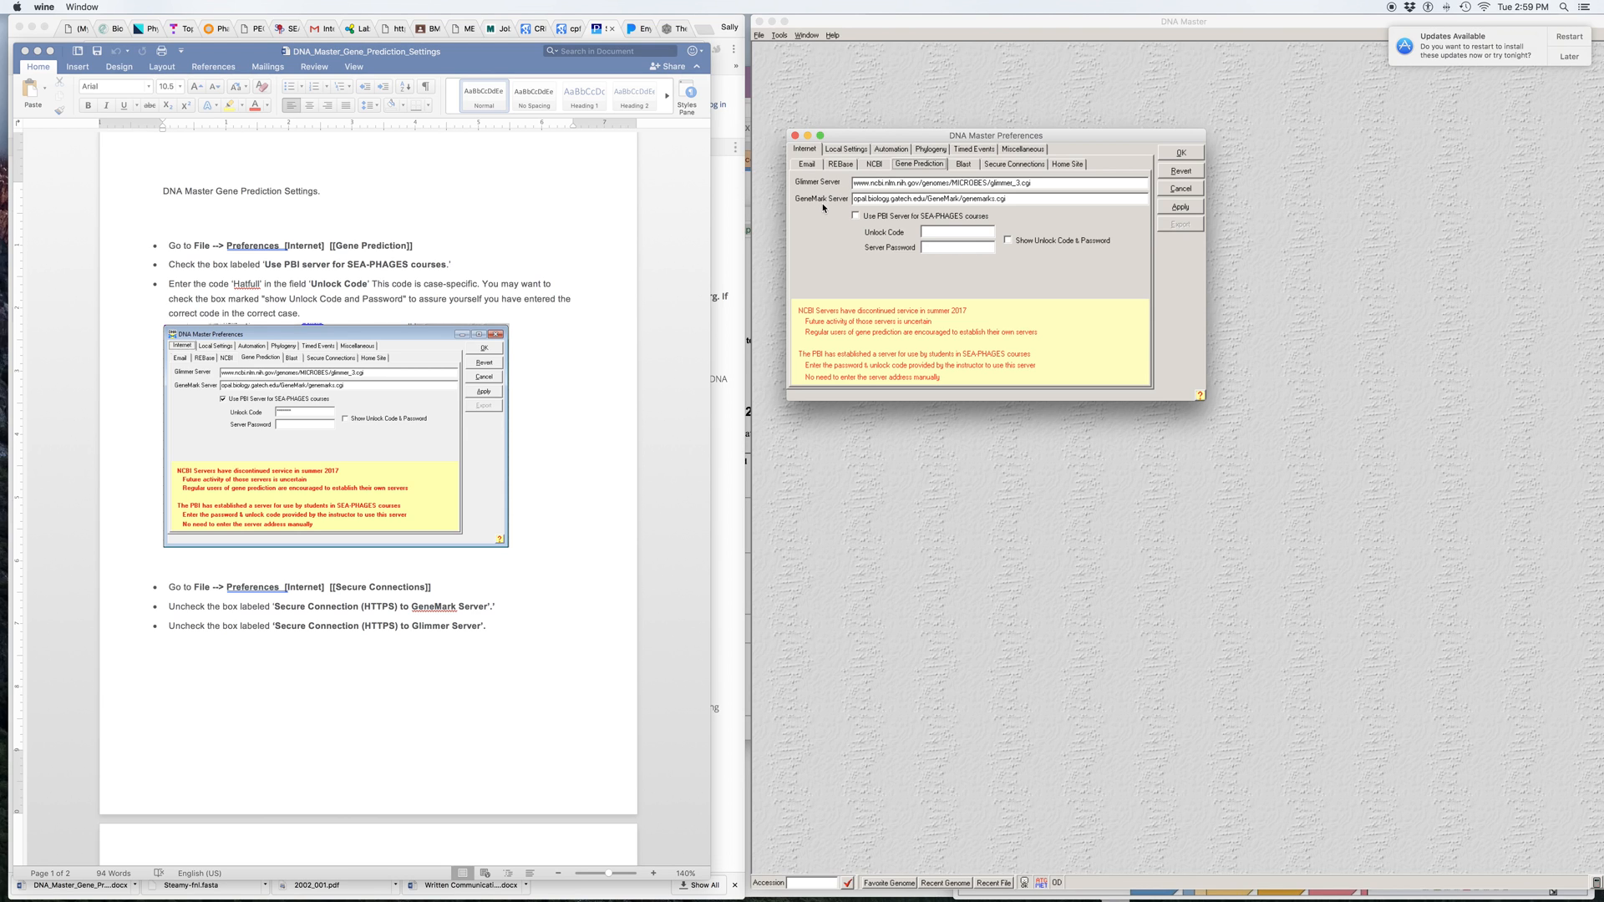
{"action": "left_click", "coordinate": [855, 216]}
{"action": "left_click", "coordinate": [1181, 208]}
- Disable secure HTTPS connections to the GeneMark and Glimmer servers, apply the change, and close the gene prediction instructions document
{"action": "scroll", "coordinate": [300, 560], "scroll_direction": "down", "scroll_amount": 5}
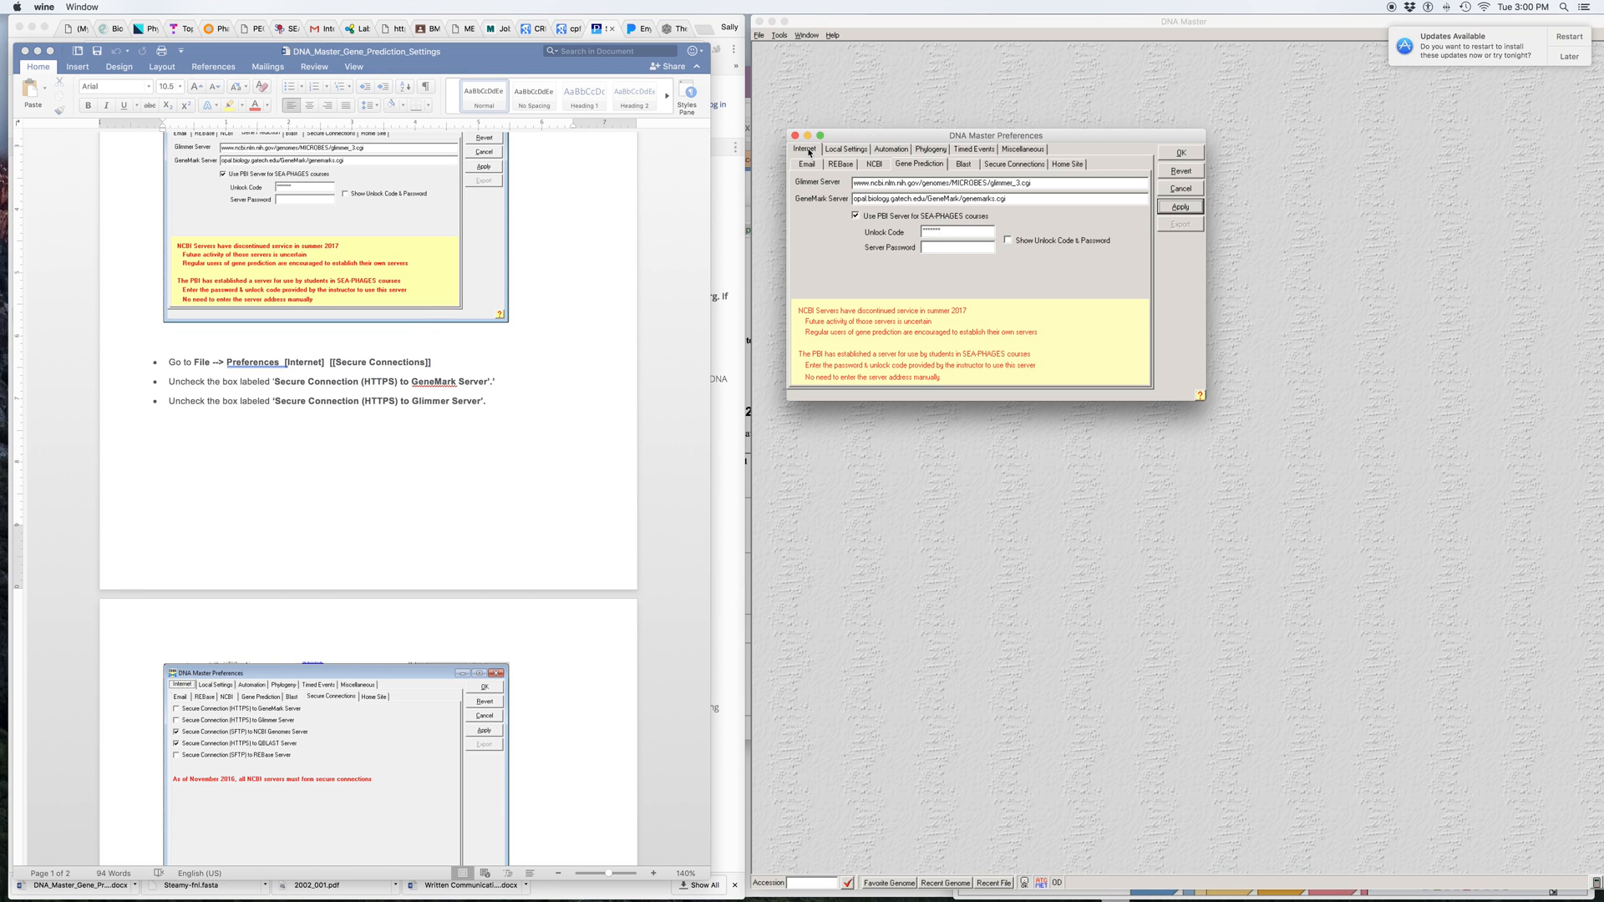
{"action": "left_click", "coordinate": [1015, 165]}
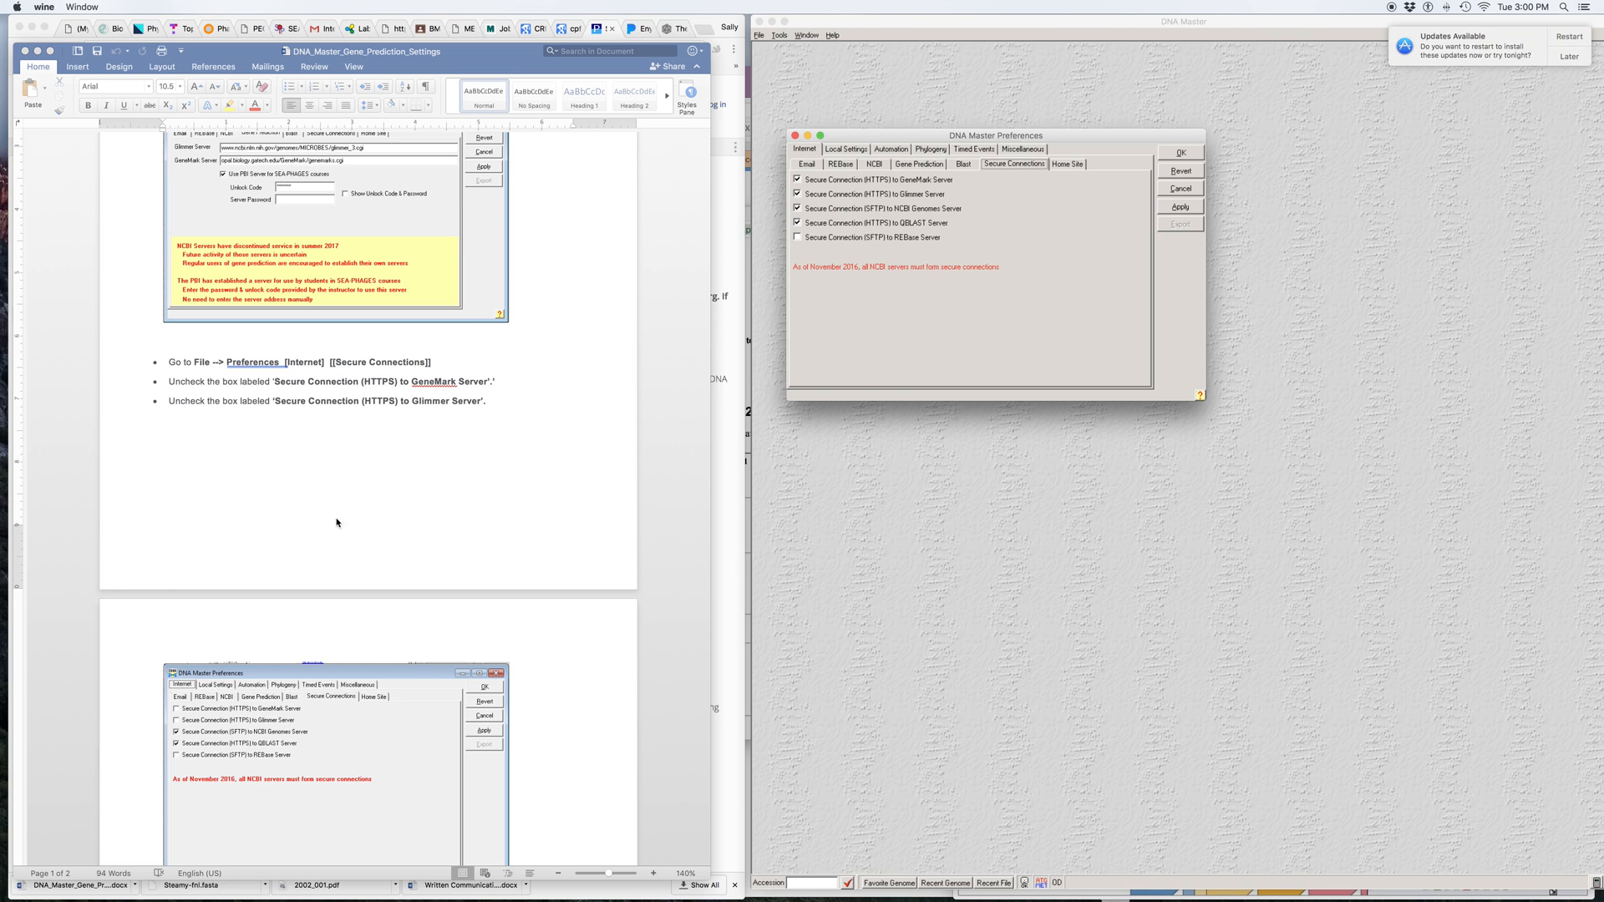
{"action": "scroll", "coordinate": [370, 525], "scroll_direction": "down", "scroll_amount": 5}
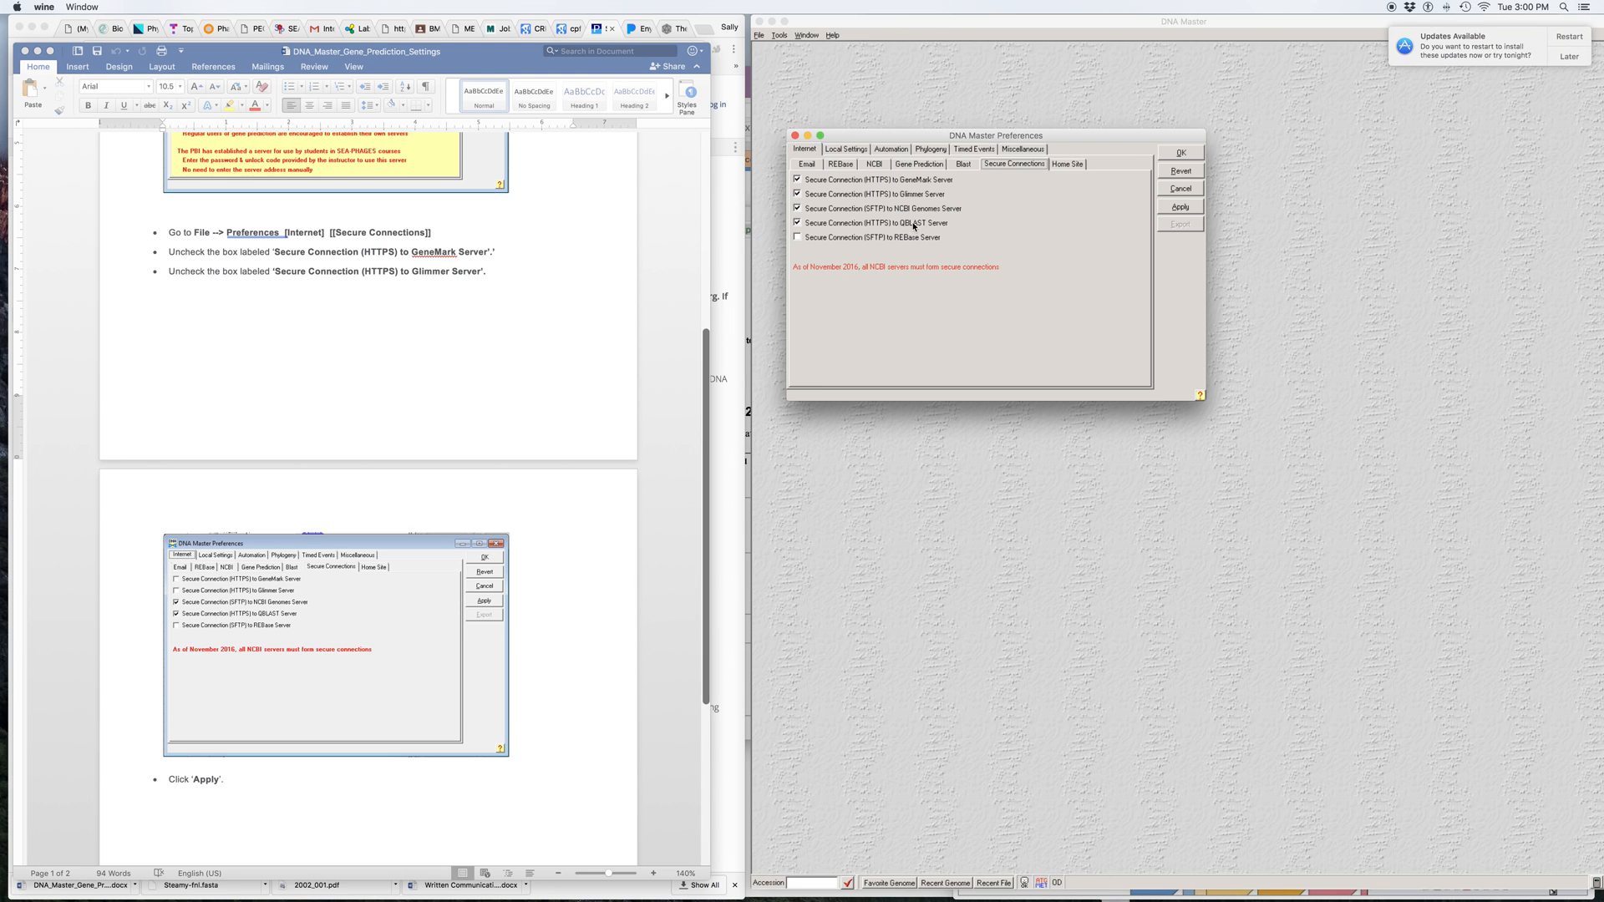
{"action": "left_click", "coordinate": [797, 180]}
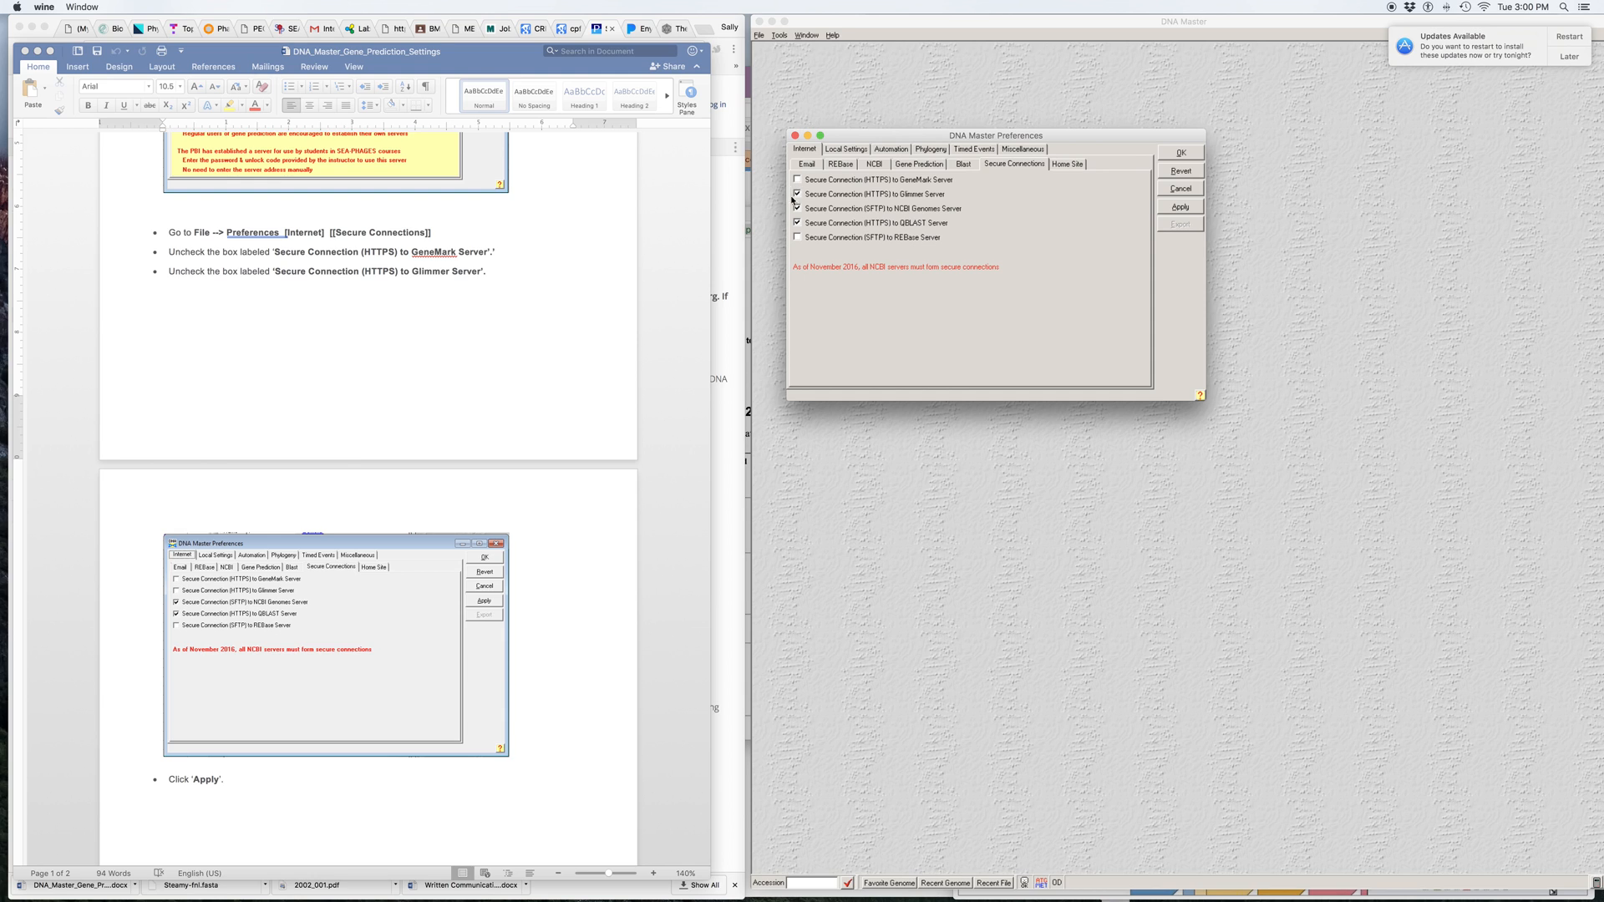
{"action": "left_click", "coordinate": [799, 195]}
{"action": "left_click", "coordinate": [1181, 206]}
{"action": "left_click", "coordinate": [25, 52]}
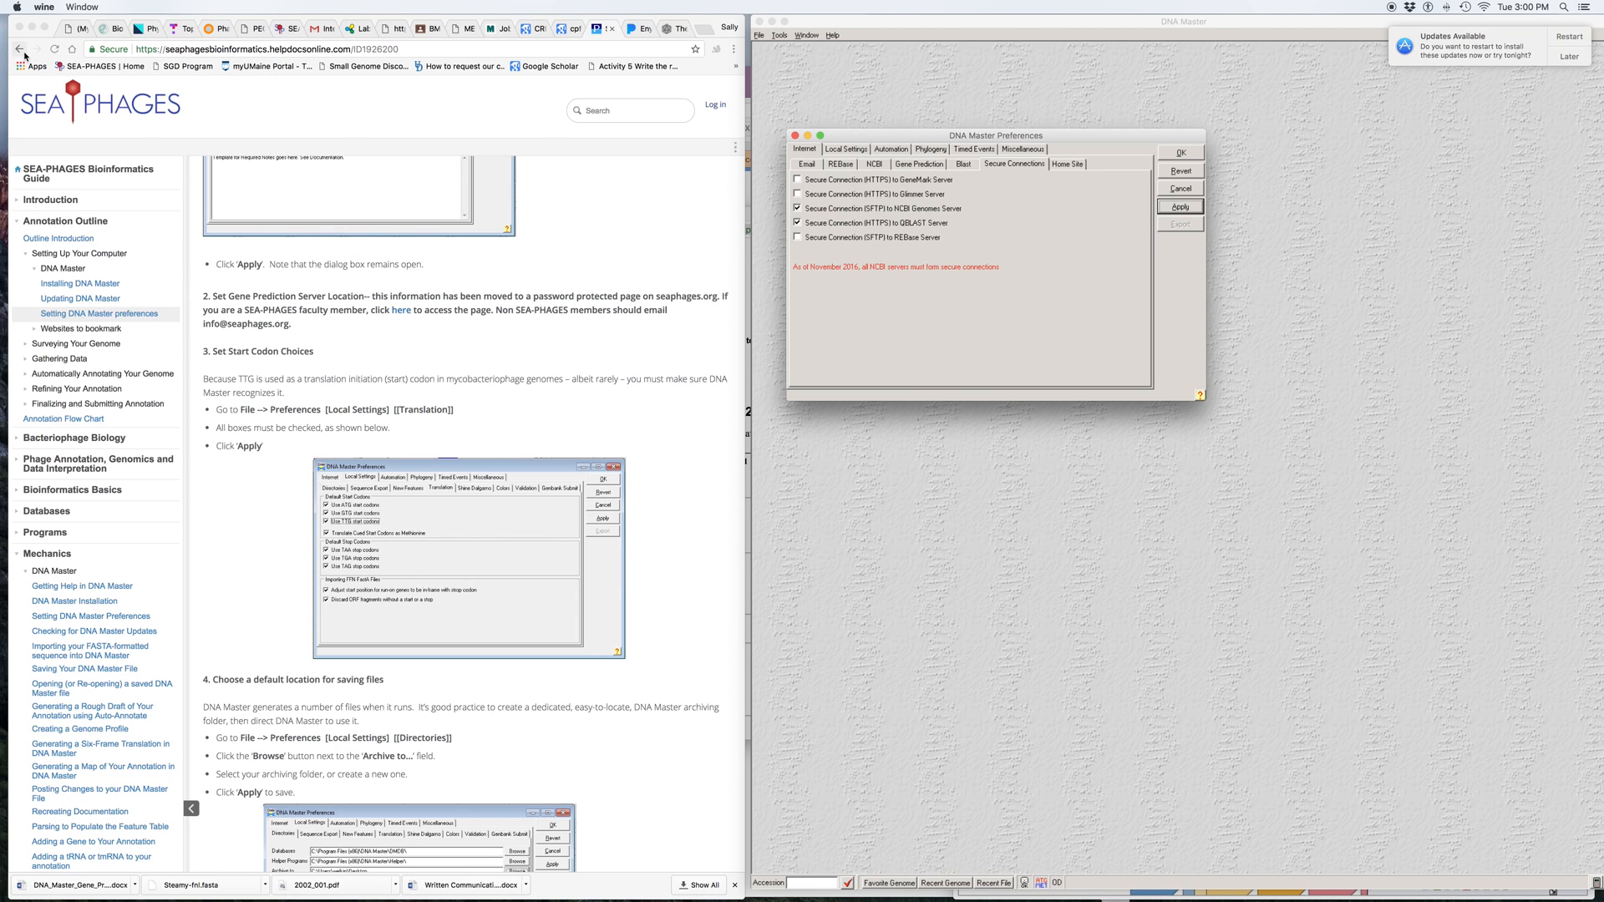
- In the Translation settings, check that all start and stop codon options are enabled as the guide requires, and apply
{"action": "scroll", "coordinate": [486, 511], "scroll_direction": "down", "scroll_amount": 3}
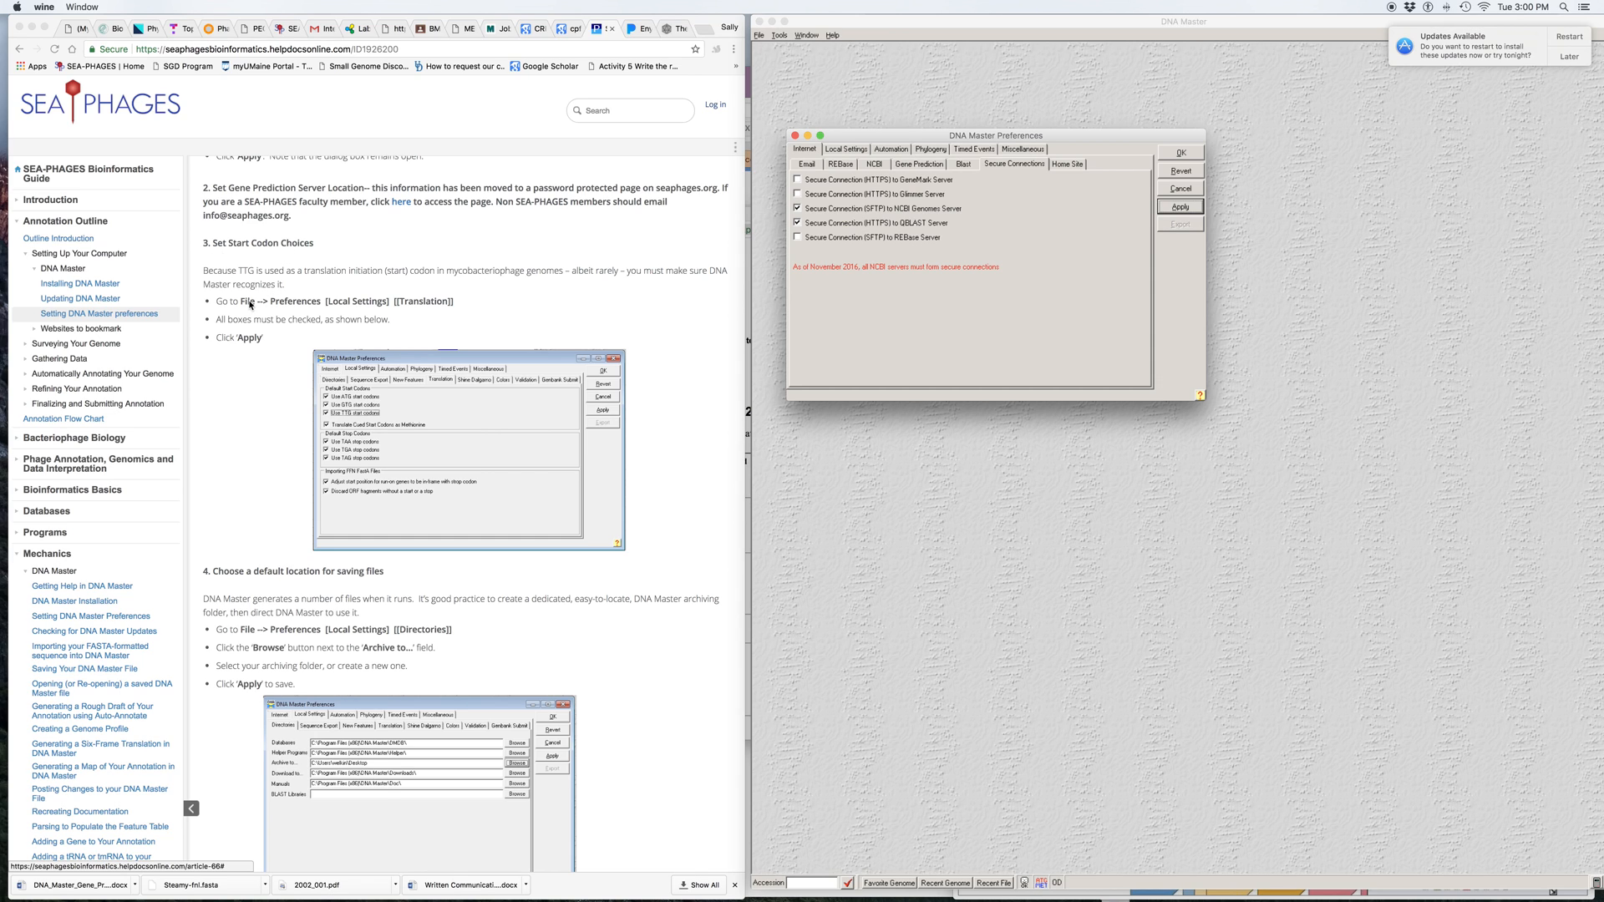
{"action": "left_click", "coordinate": [843, 150]}
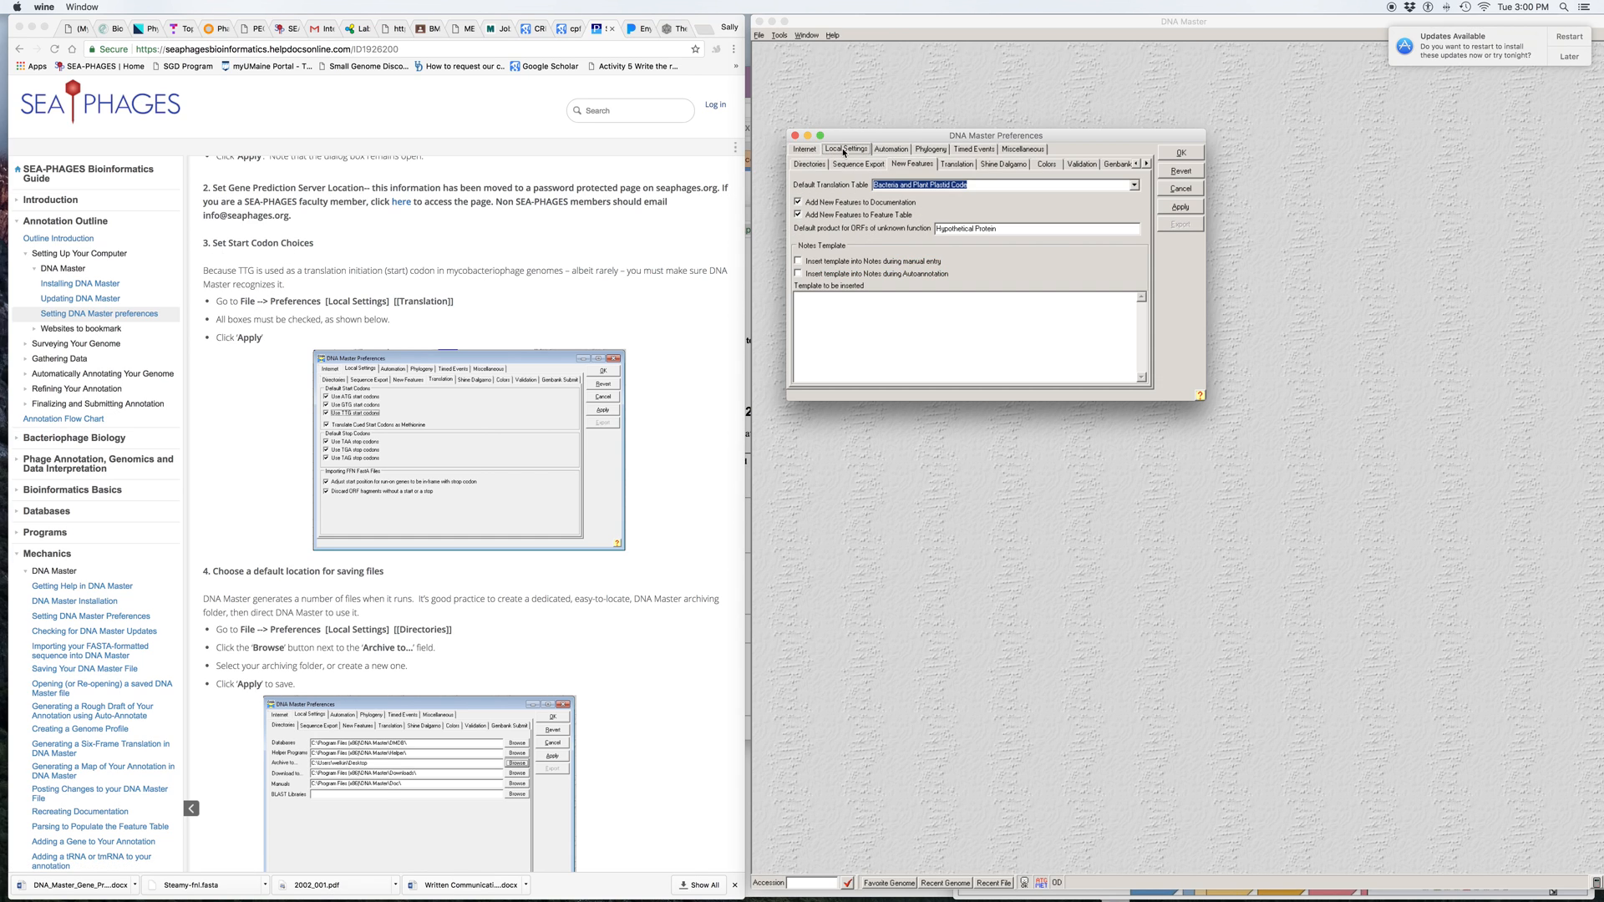
{"action": "left_click", "coordinate": [955, 165]}
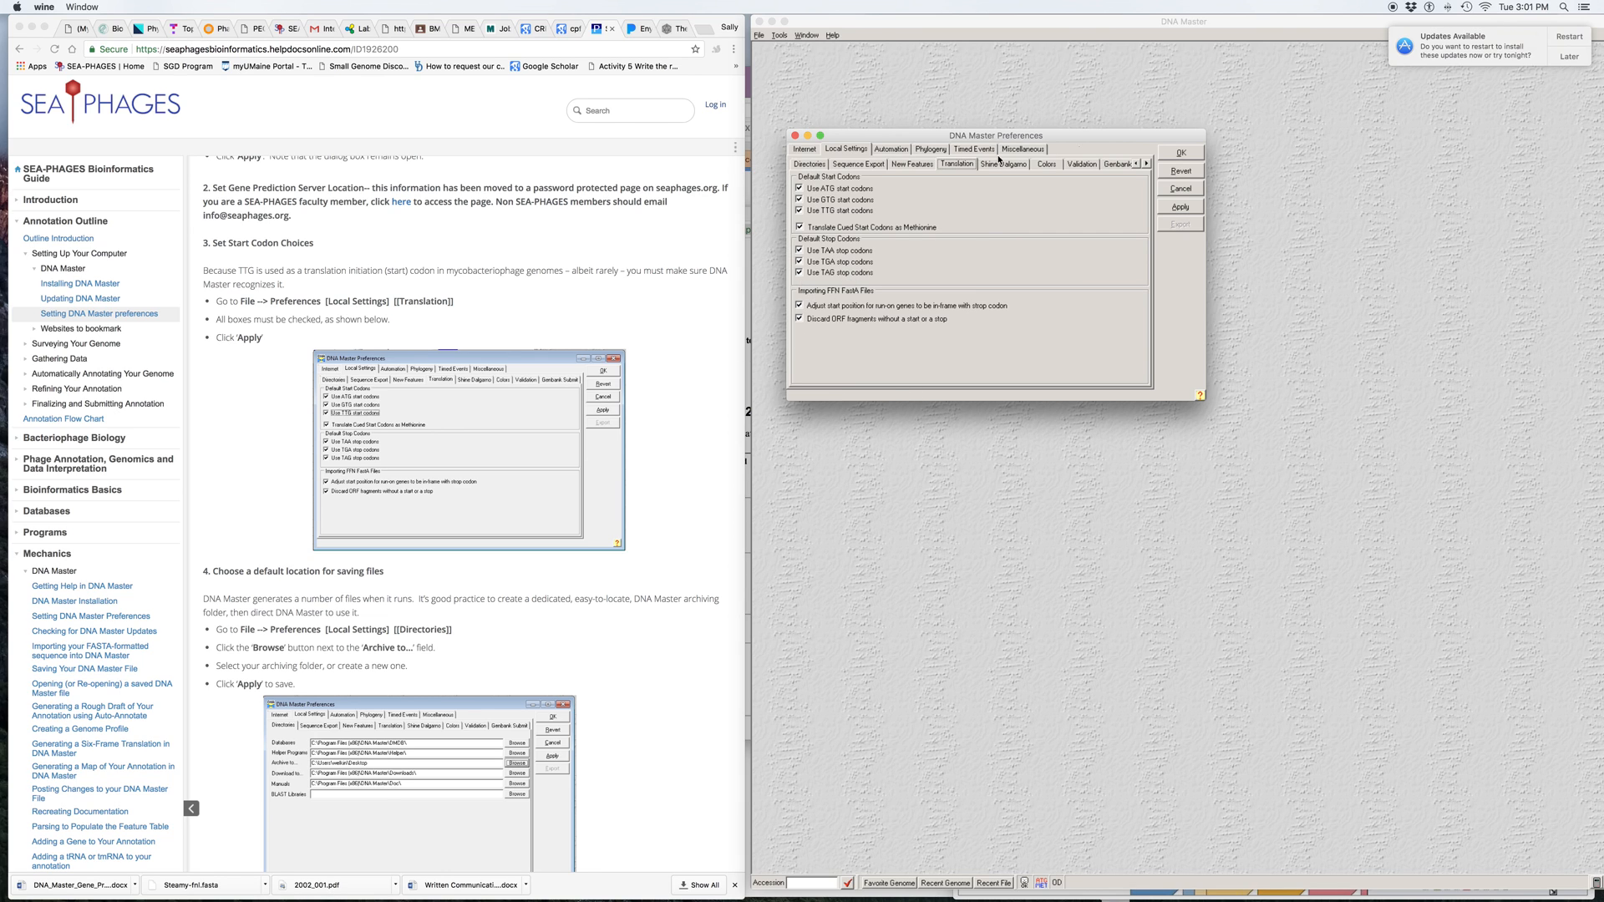
{"action": "left_click", "coordinate": [1172, 212]}
- In the Directories settings, browse for a new "Archive to" location and expand the Dropbox folder in the user's home directory
{"action": "scroll", "coordinate": [588, 537], "scroll_direction": "down", "scroll_amount": 5}
{"action": "scroll", "coordinate": [588, 538], "scroll_direction": "down", "scroll_amount": 2}
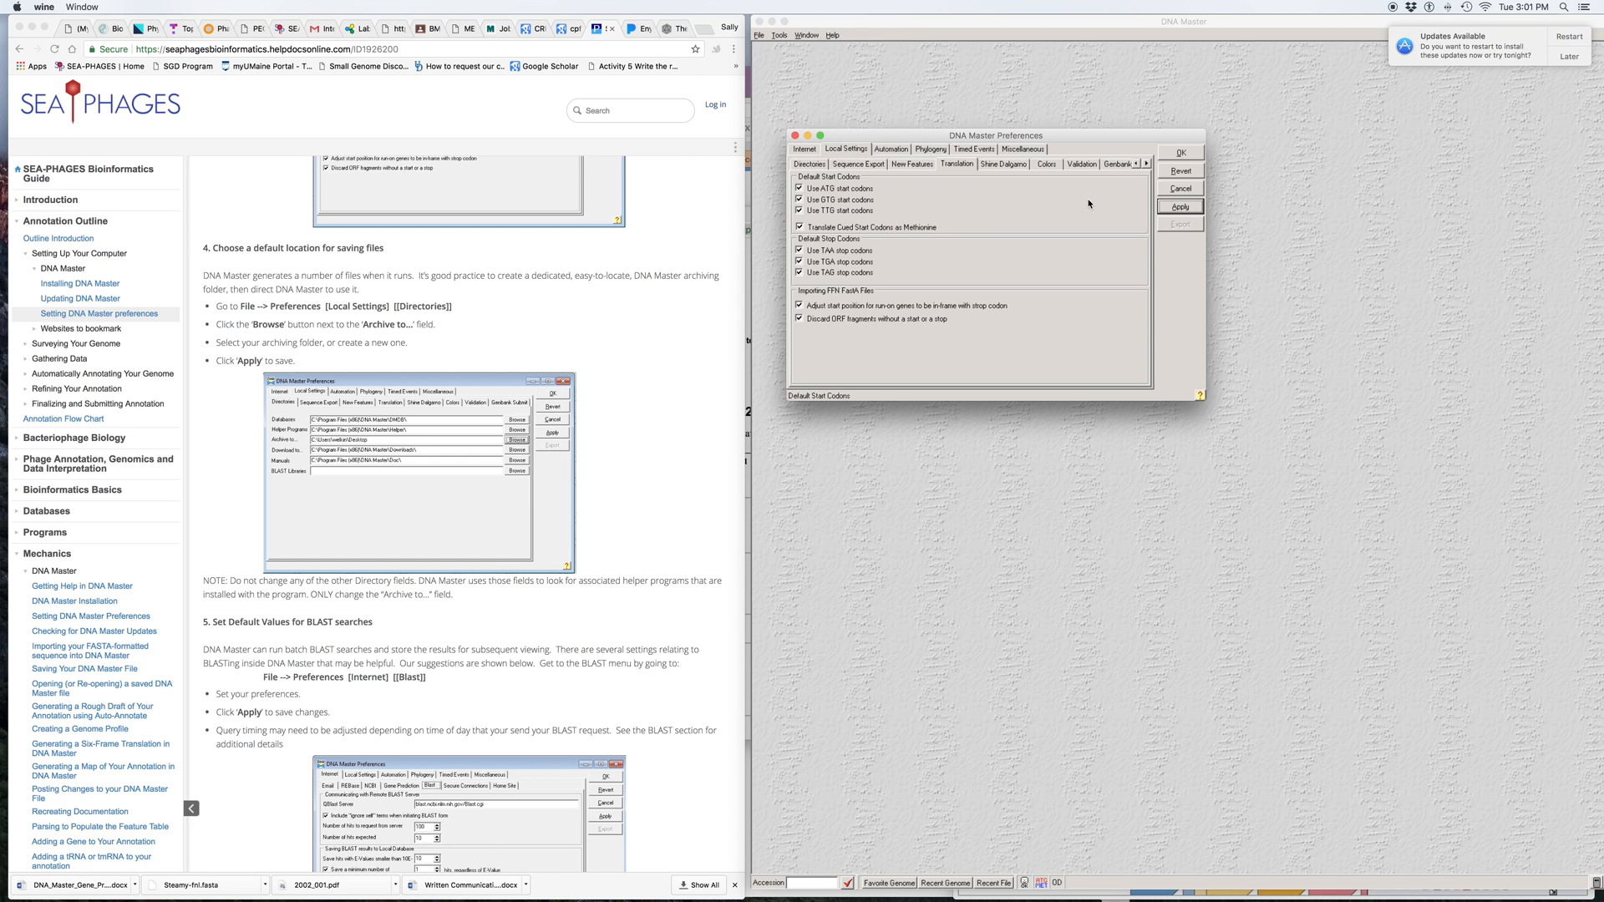
{"action": "left_click", "coordinate": [807, 166]}
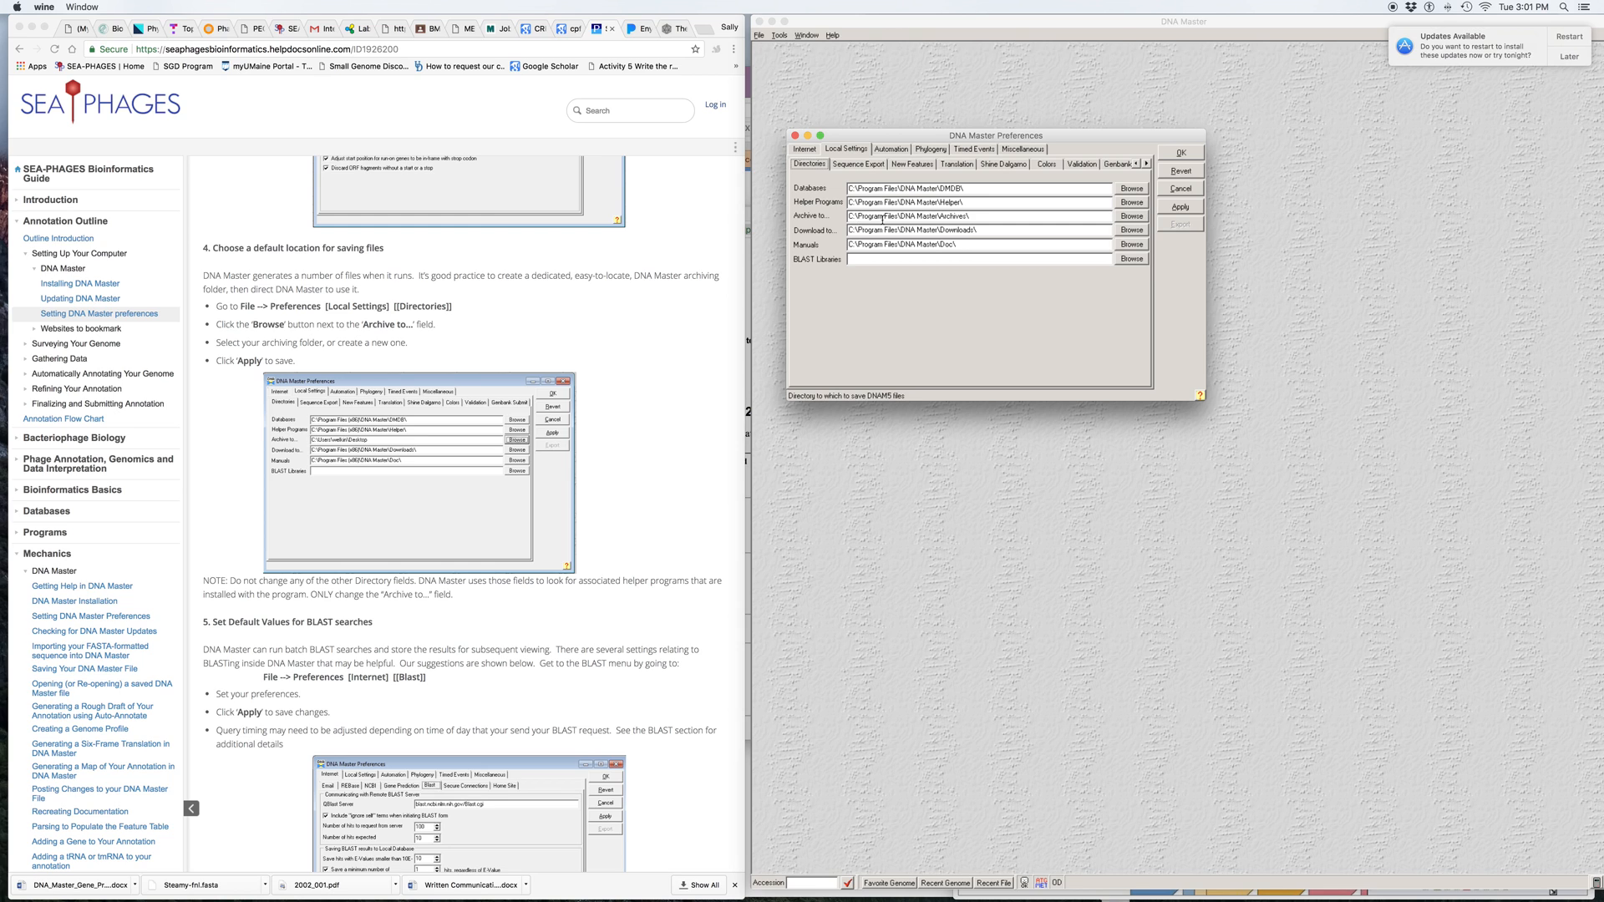
{"action": "left_click", "coordinate": [1129, 219]}
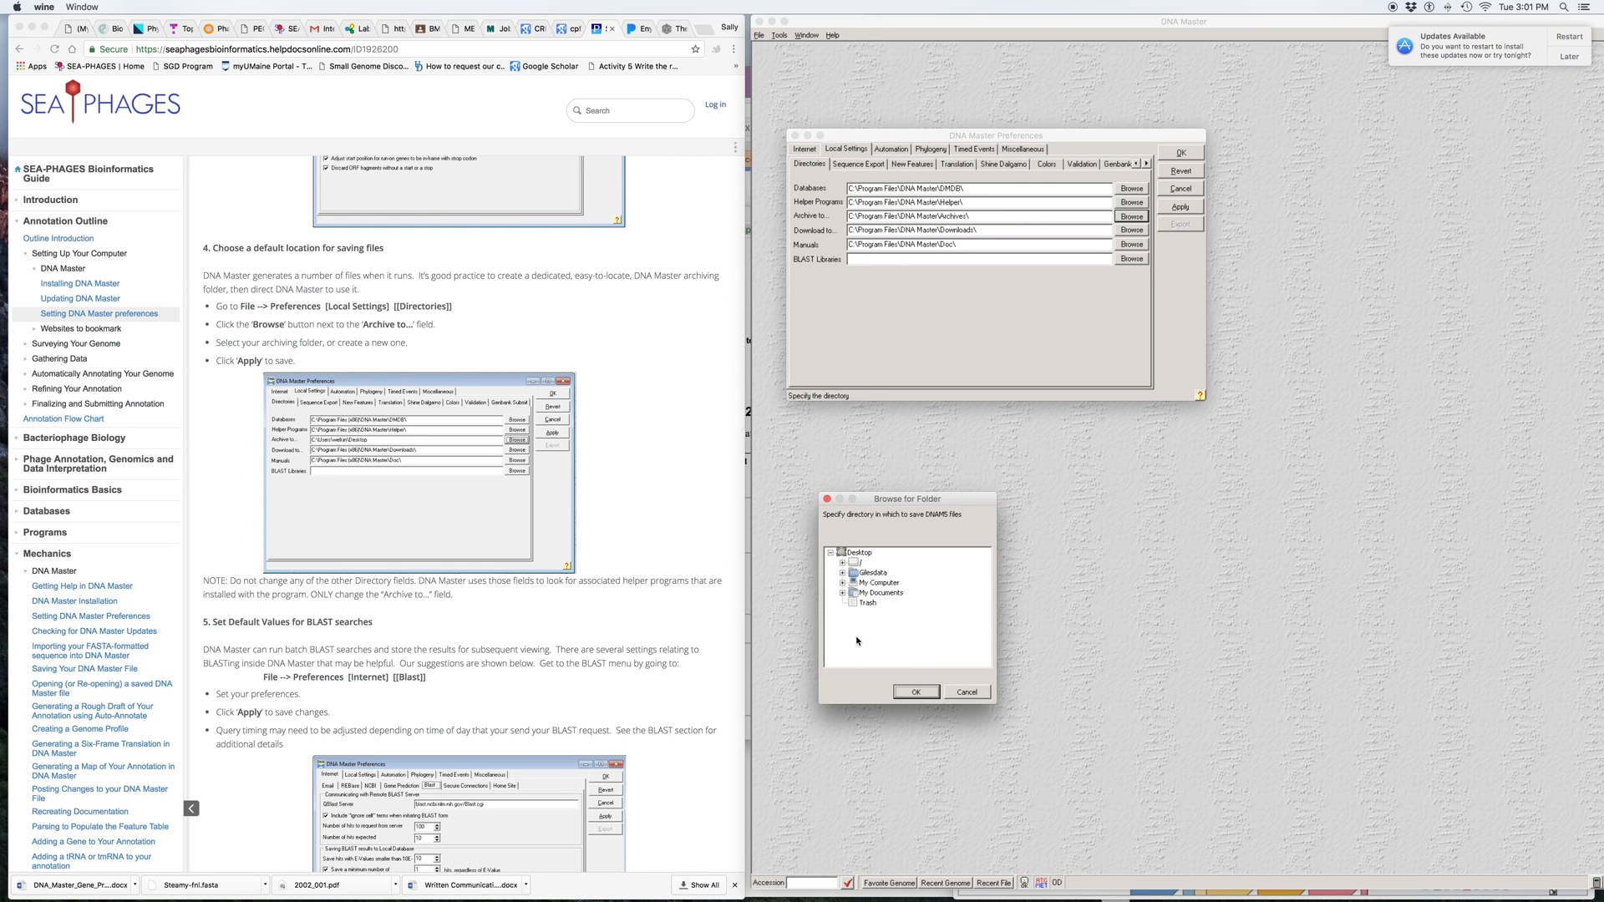
{"action": "left_click", "coordinate": [843, 564]}
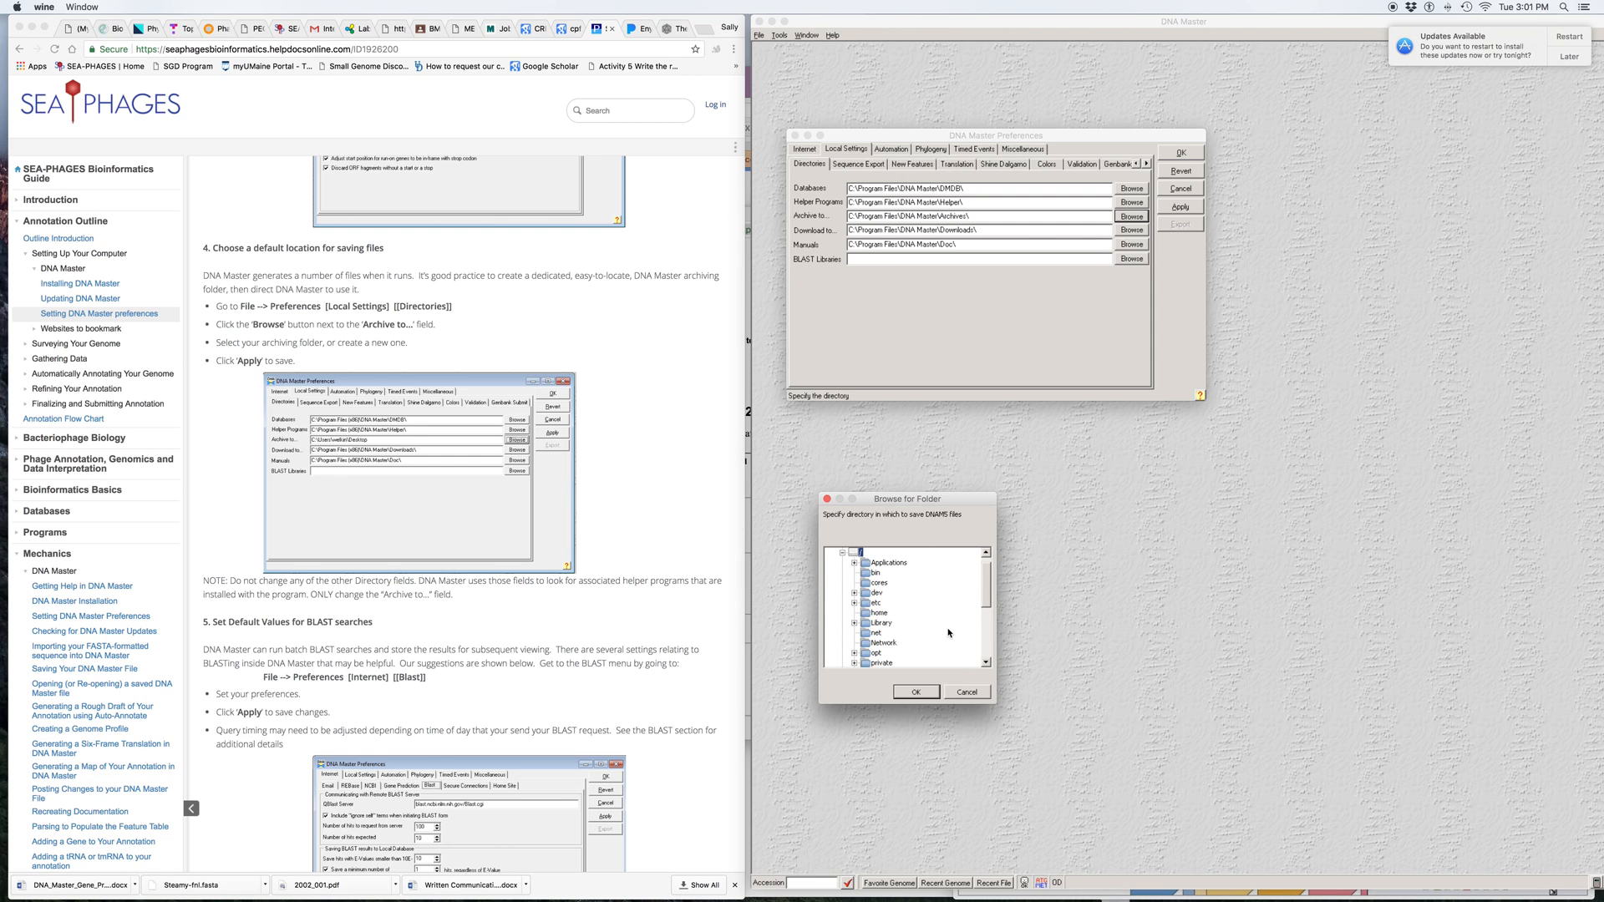
{"action": "left_click_drag", "start_coordinate": [983, 591], "coordinate": [988, 615]}
{"action": "double_click", "coordinate": [879, 643]}
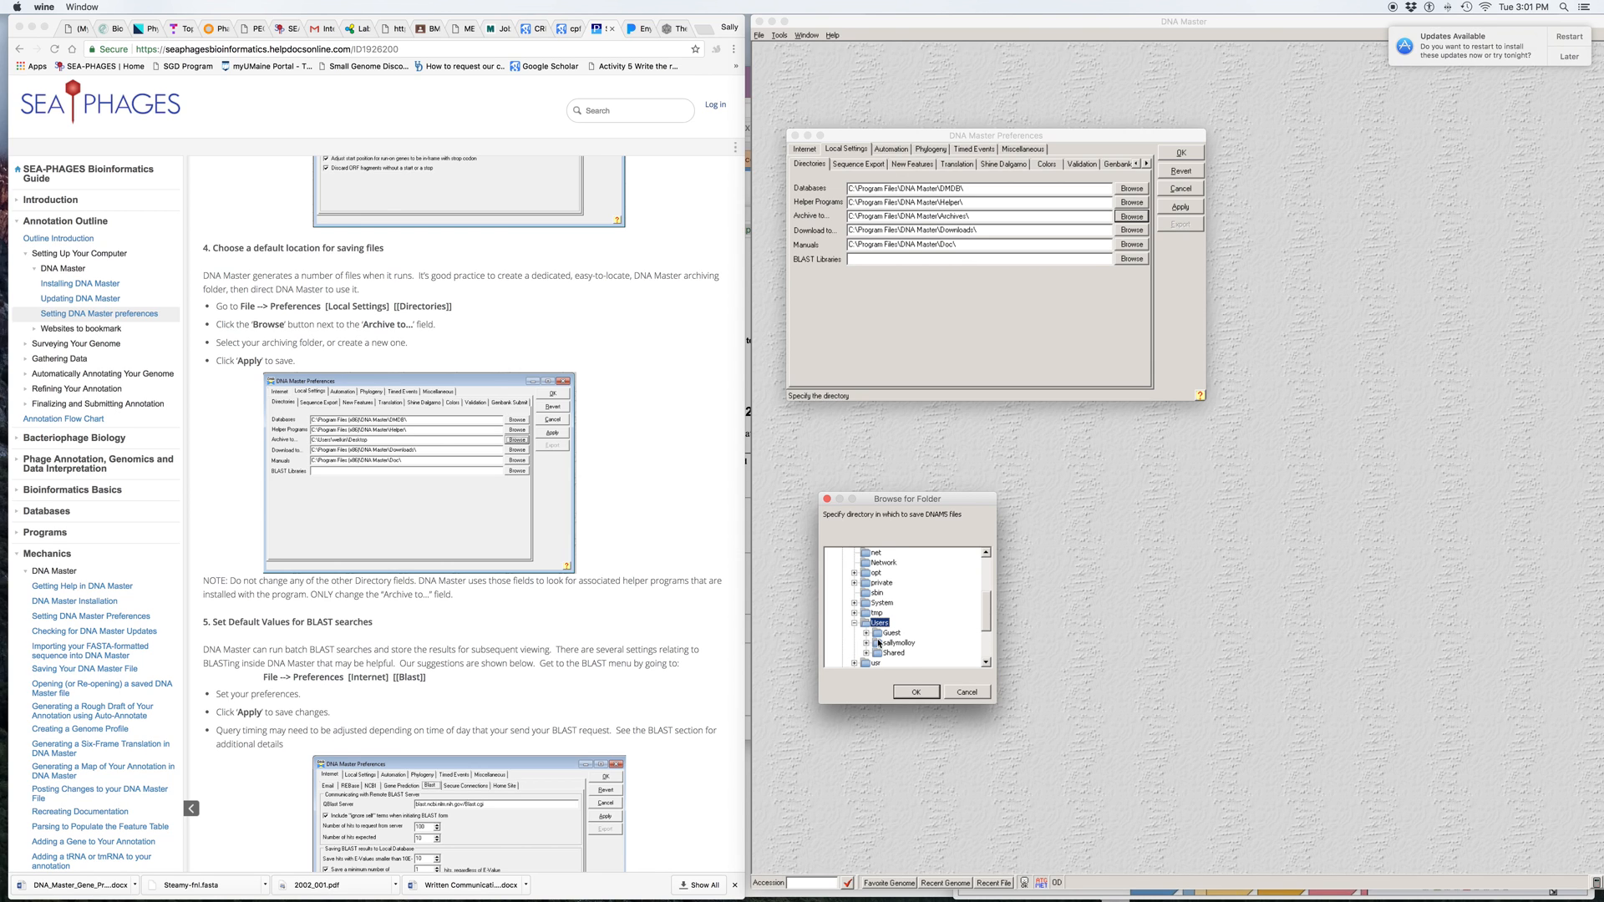
{"action": "double_click", "coordinate": [917, 644]}
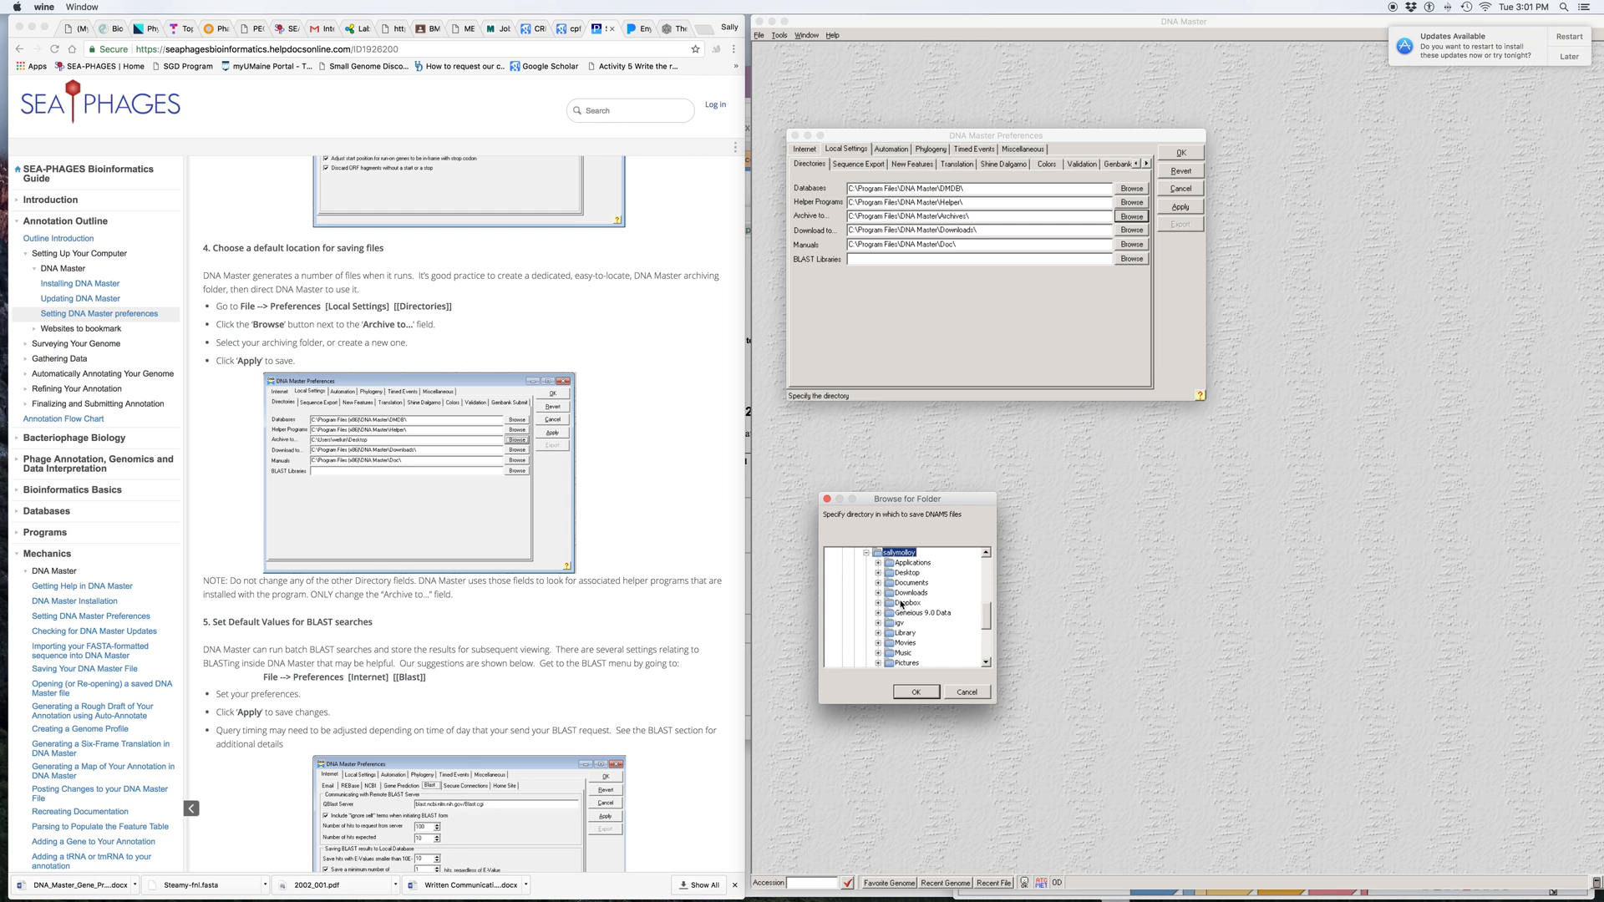
{"action": "double_click", "coordinate": [901, 602]}
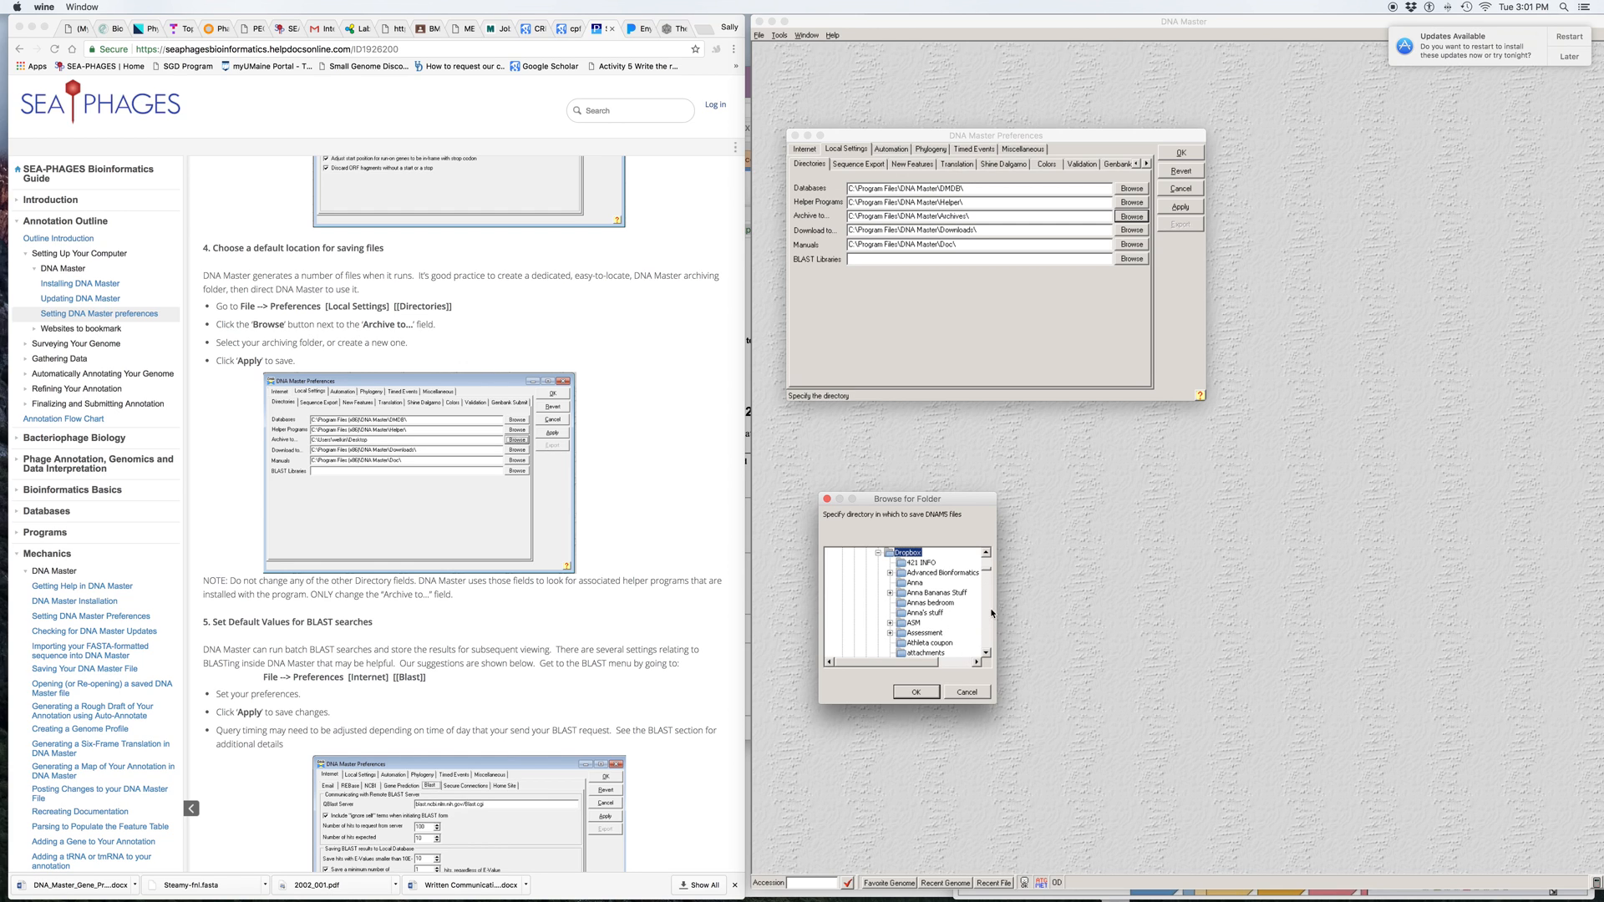
- Set the archive directory to the genome sequences folder within BMB155 2018, inside Dropbox's BMB155 Curriculum 2017 folder
{"action": "left_click", "coordinate": [986, 654]}
{"action": "left_click", "coordinate": [986, 654]}
{"action": "left_click", "coordinate": [986, 654]}
{"action": "left_click", "coordinate": [986, 654]}
{"action": "left_click", "coordinate": [986, 654]}
{"action": "left_click", "coordinate": [986, 654]}
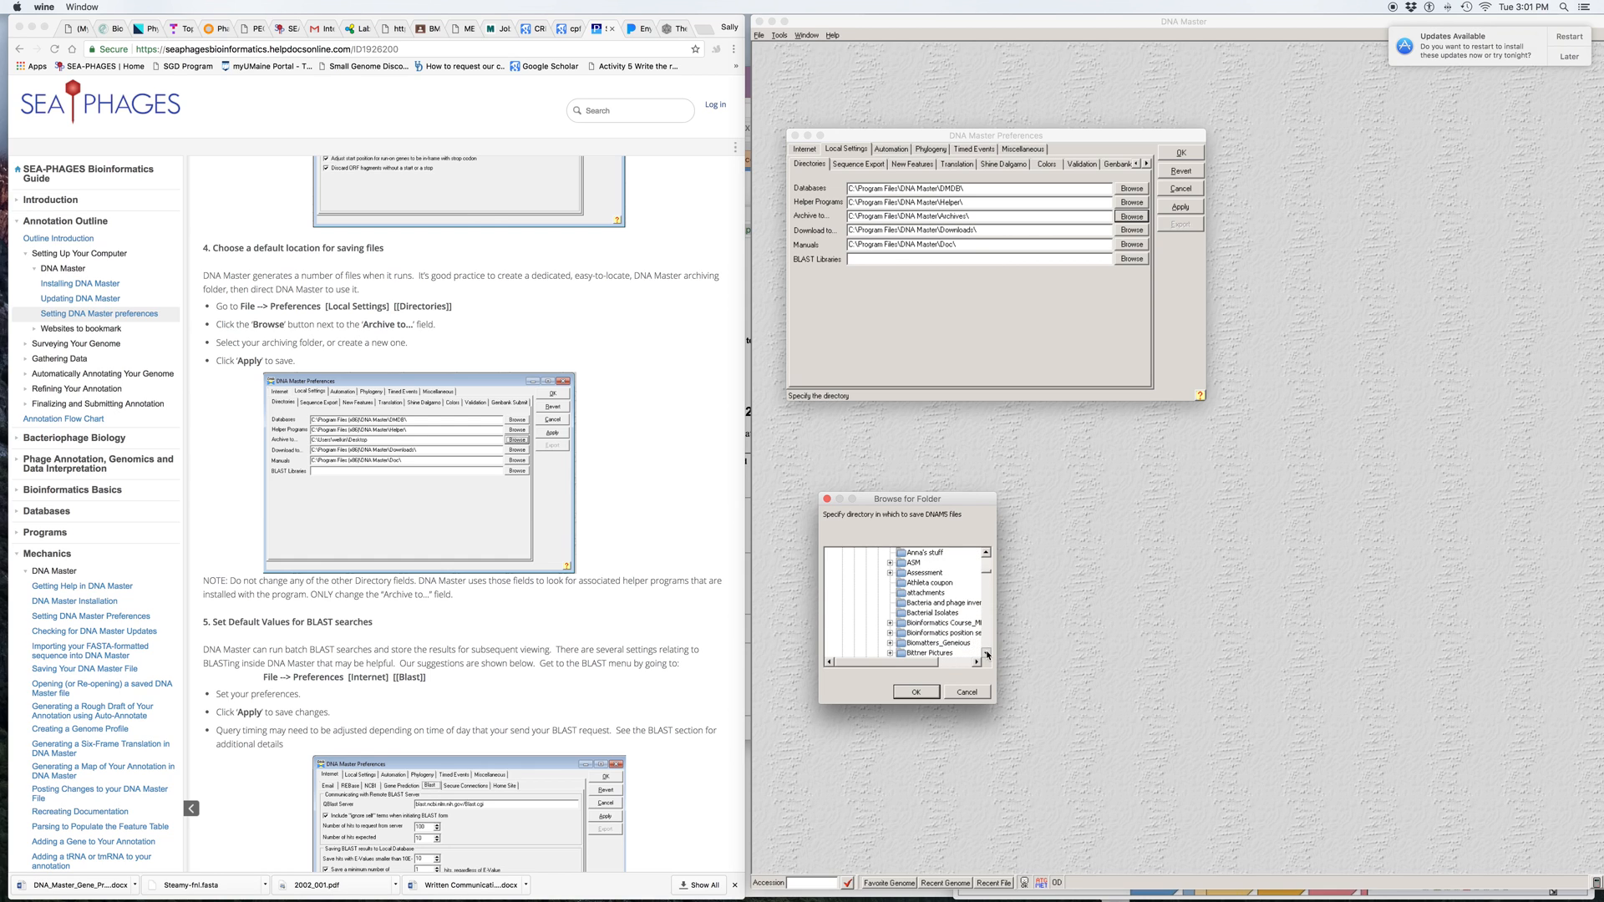
{"action": "left_click", "coordinate": [986, 654]}
{"action": "left_click", "coordinate": [986, 654]}
{"action": "left_click", "coordinate": [986, 654]}
{"action": "left_click", "coordinate": [987, 654]}
{"action": "left_click", "coordinate": [987, 654]}
{"action": "left_click", "coordinate": [987, 654]}
{"action": "left_click", "coordinate": [986, 654]}
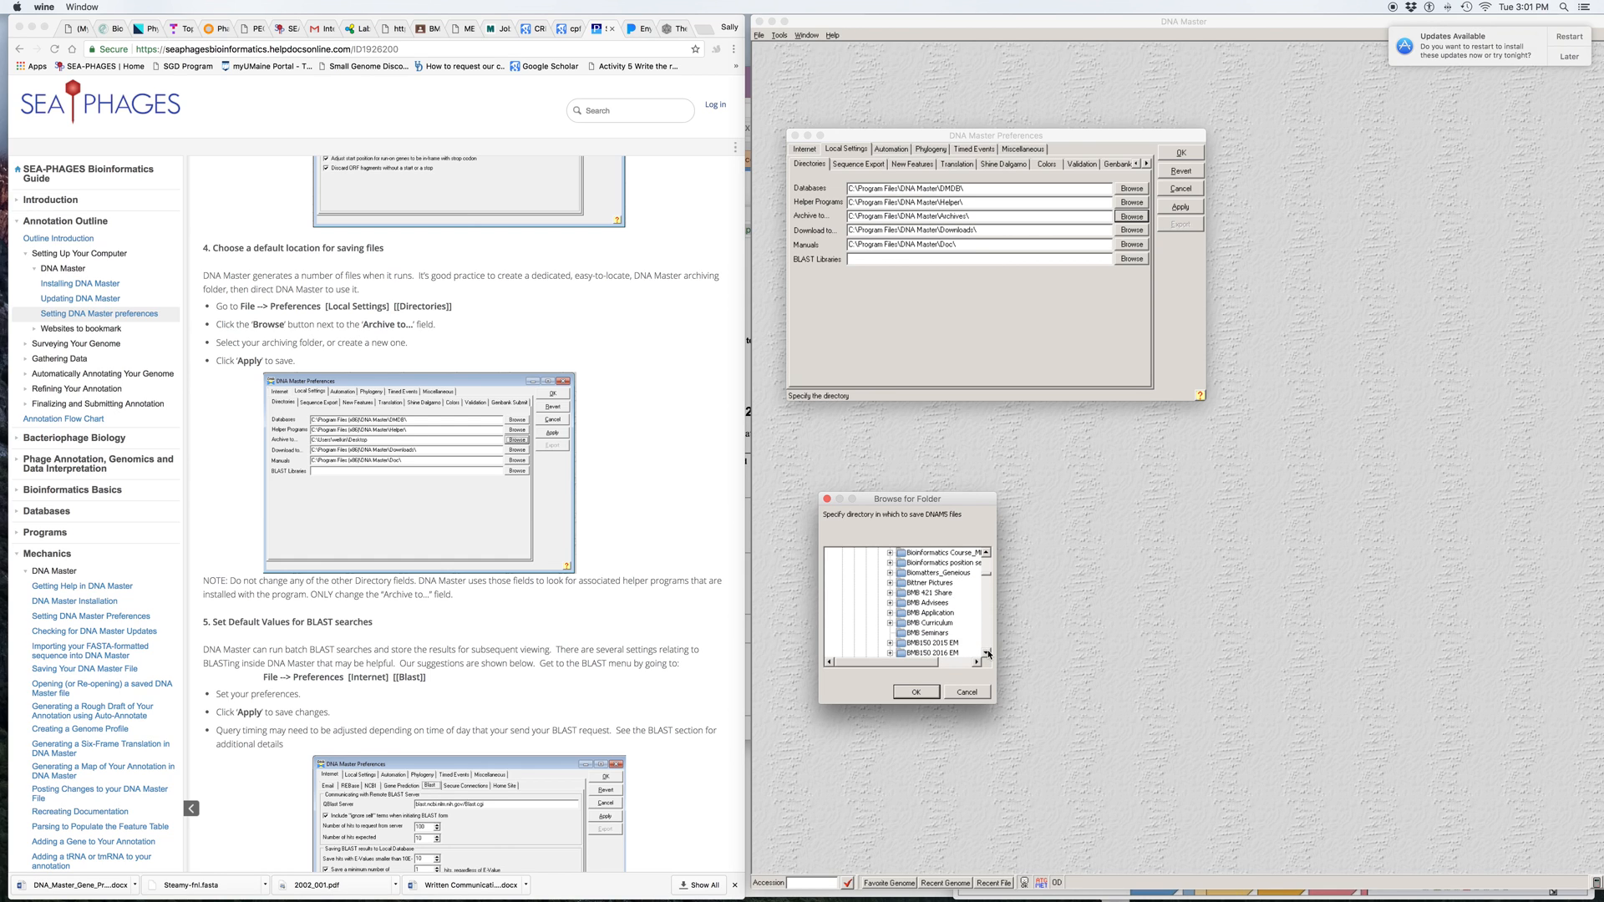
{"action": "left_click", "coordinate": [986, 654]}
{"action": "left_click", "coordinate": [986, 654]}
{"action": "left_click", "coordinate": [987, 654]}
{"action": "left_click", "coordinate": [986, 654]}
{"action": "left_click", "coordinate": [987, 654]}
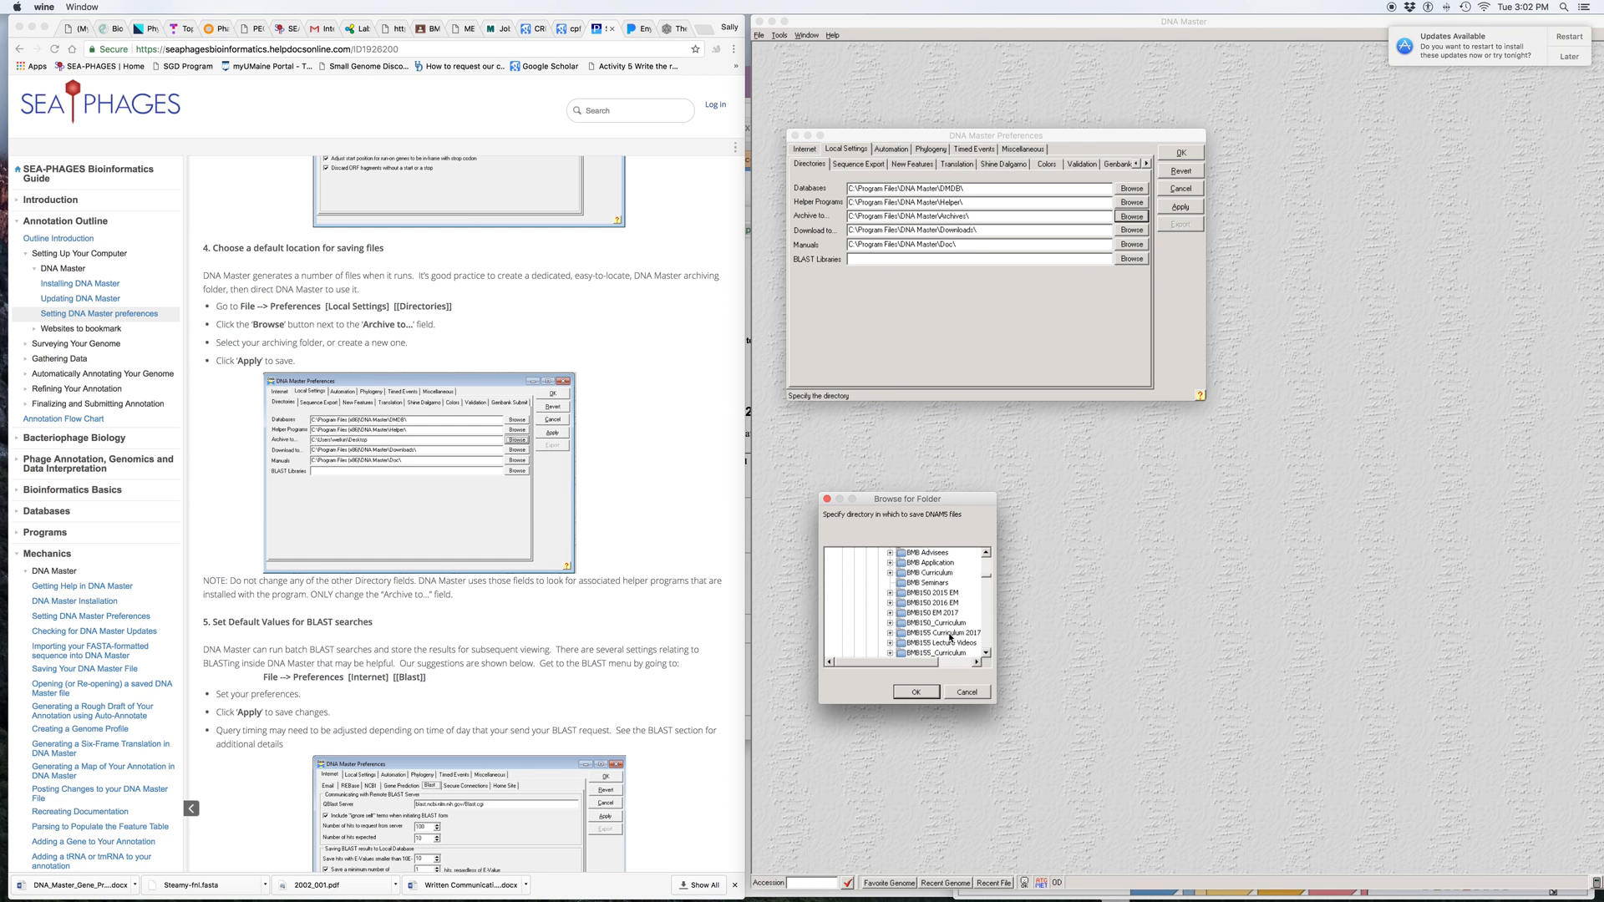
{"action": "left_click", "coordinate": [950, 636]}
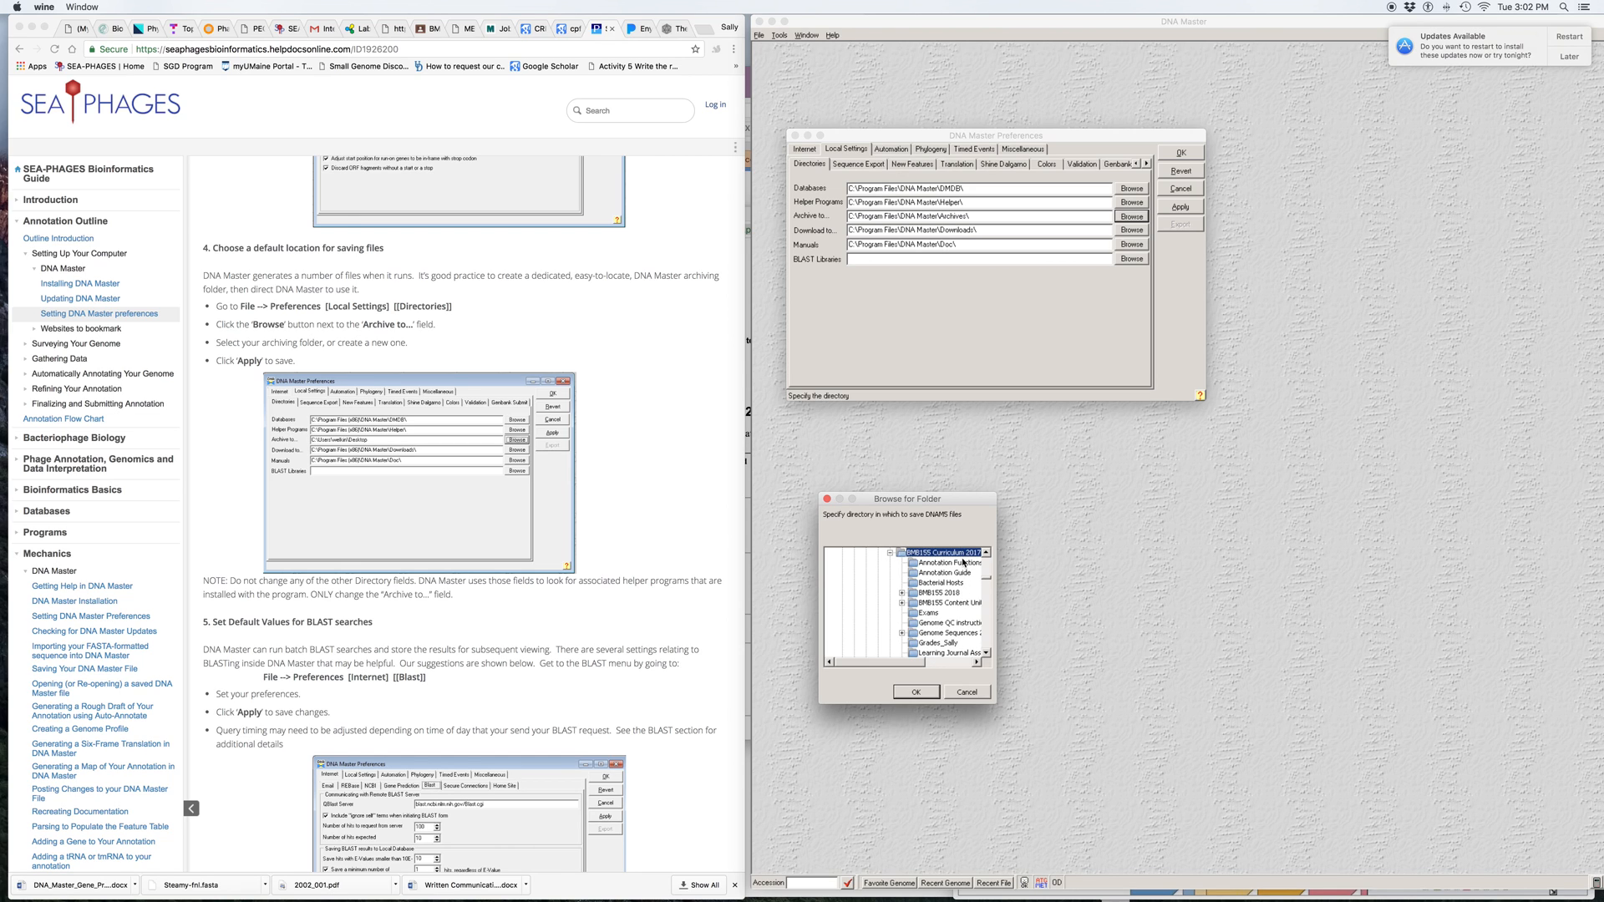
{"action": "left_click", "coordinate": [938, 593]}
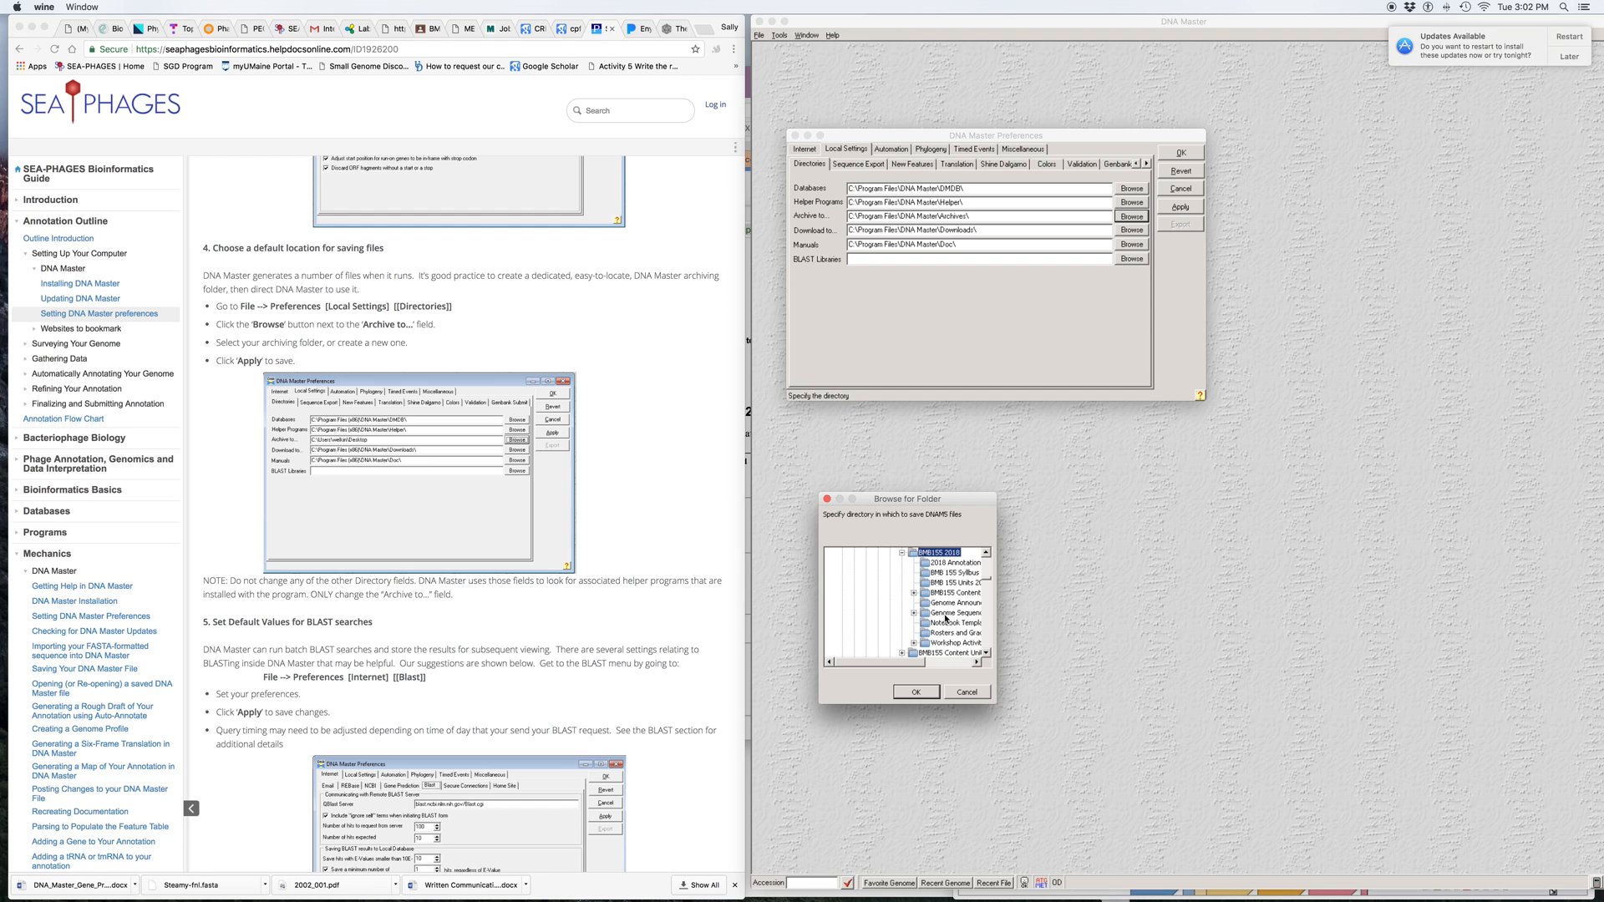
{"action": "left_click", "coordinate": [946, 614]}
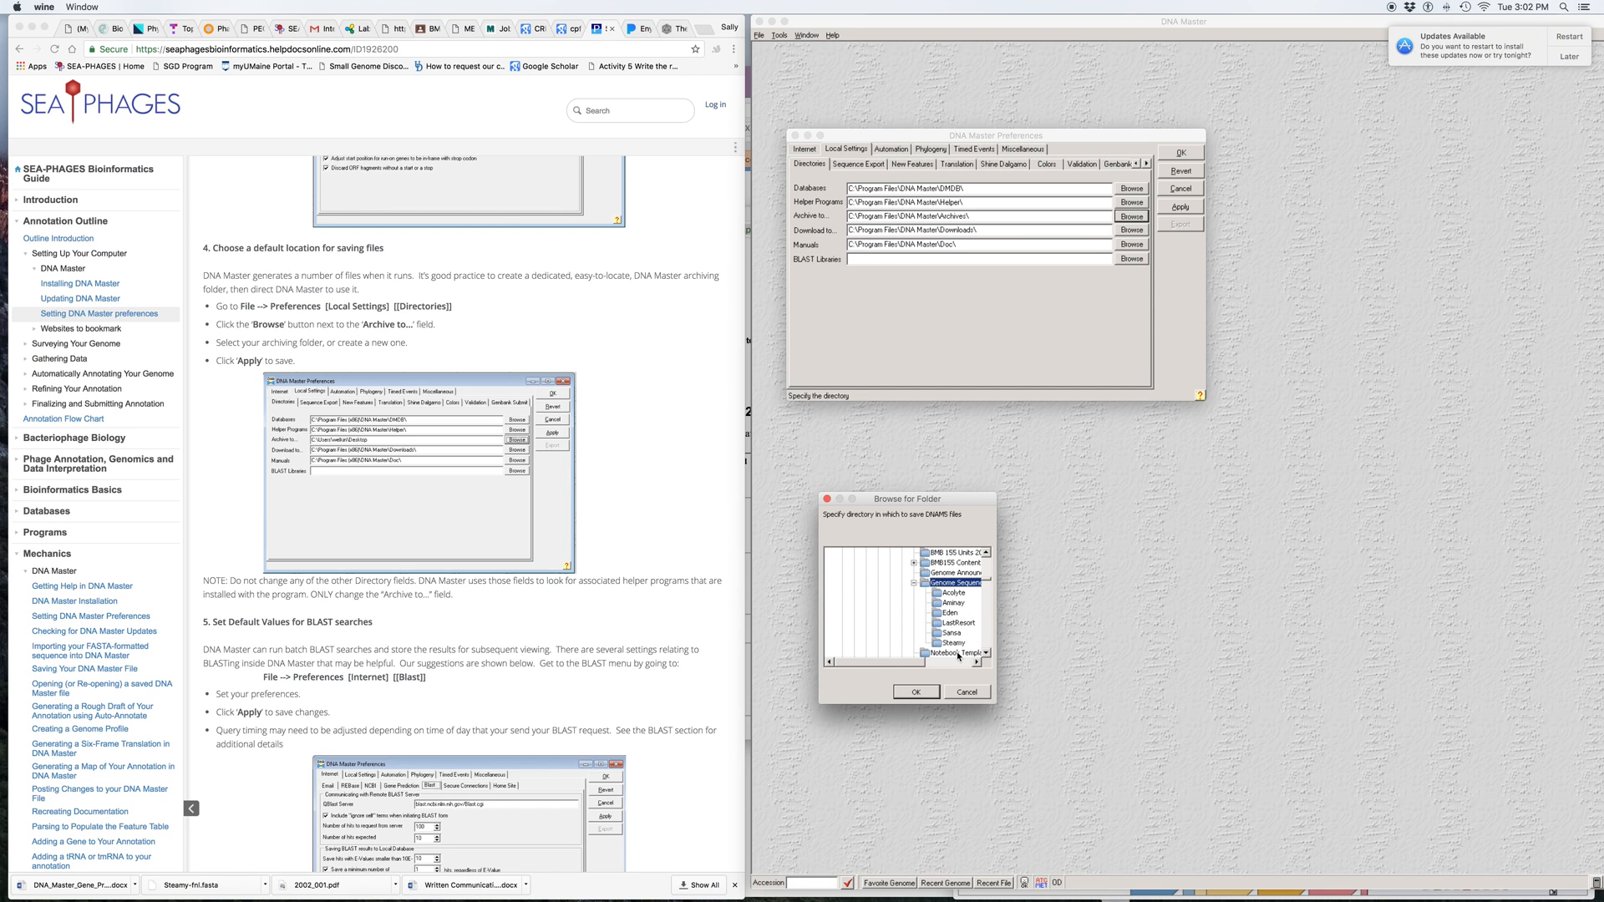
{"action": "left_click", "coordinate": [912, 693]}
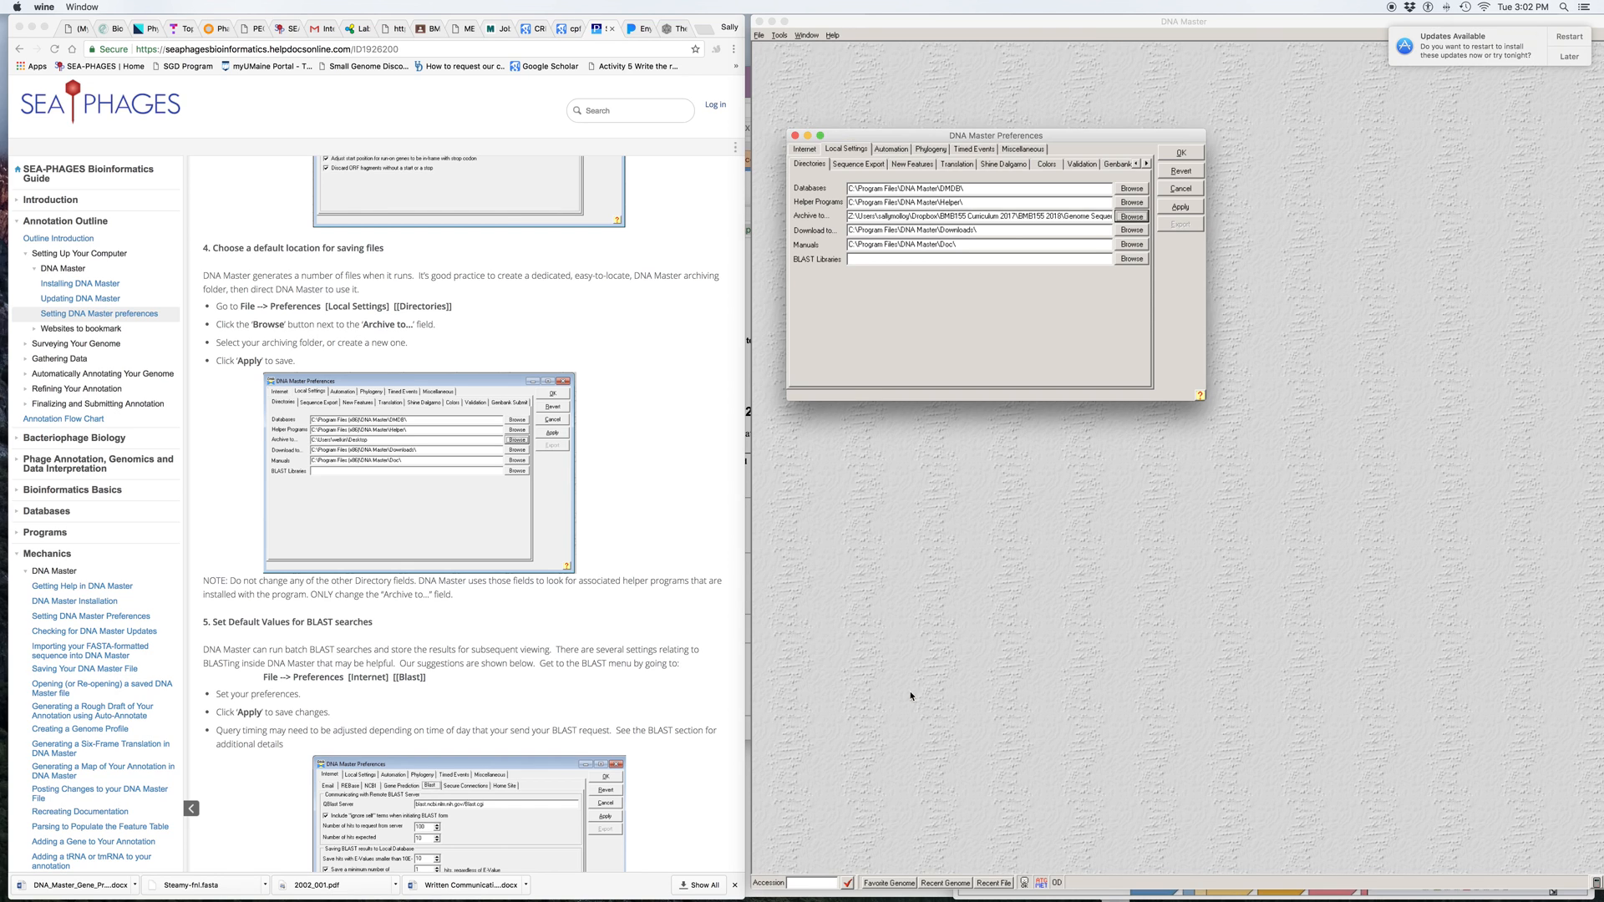
- Compare the BLAST search preferences with the default values suggested in section 5 of the guide
{"action": "scroll", "coordinate": [491, 693], "scroll_direction": "down", "scroll_amount": 8}
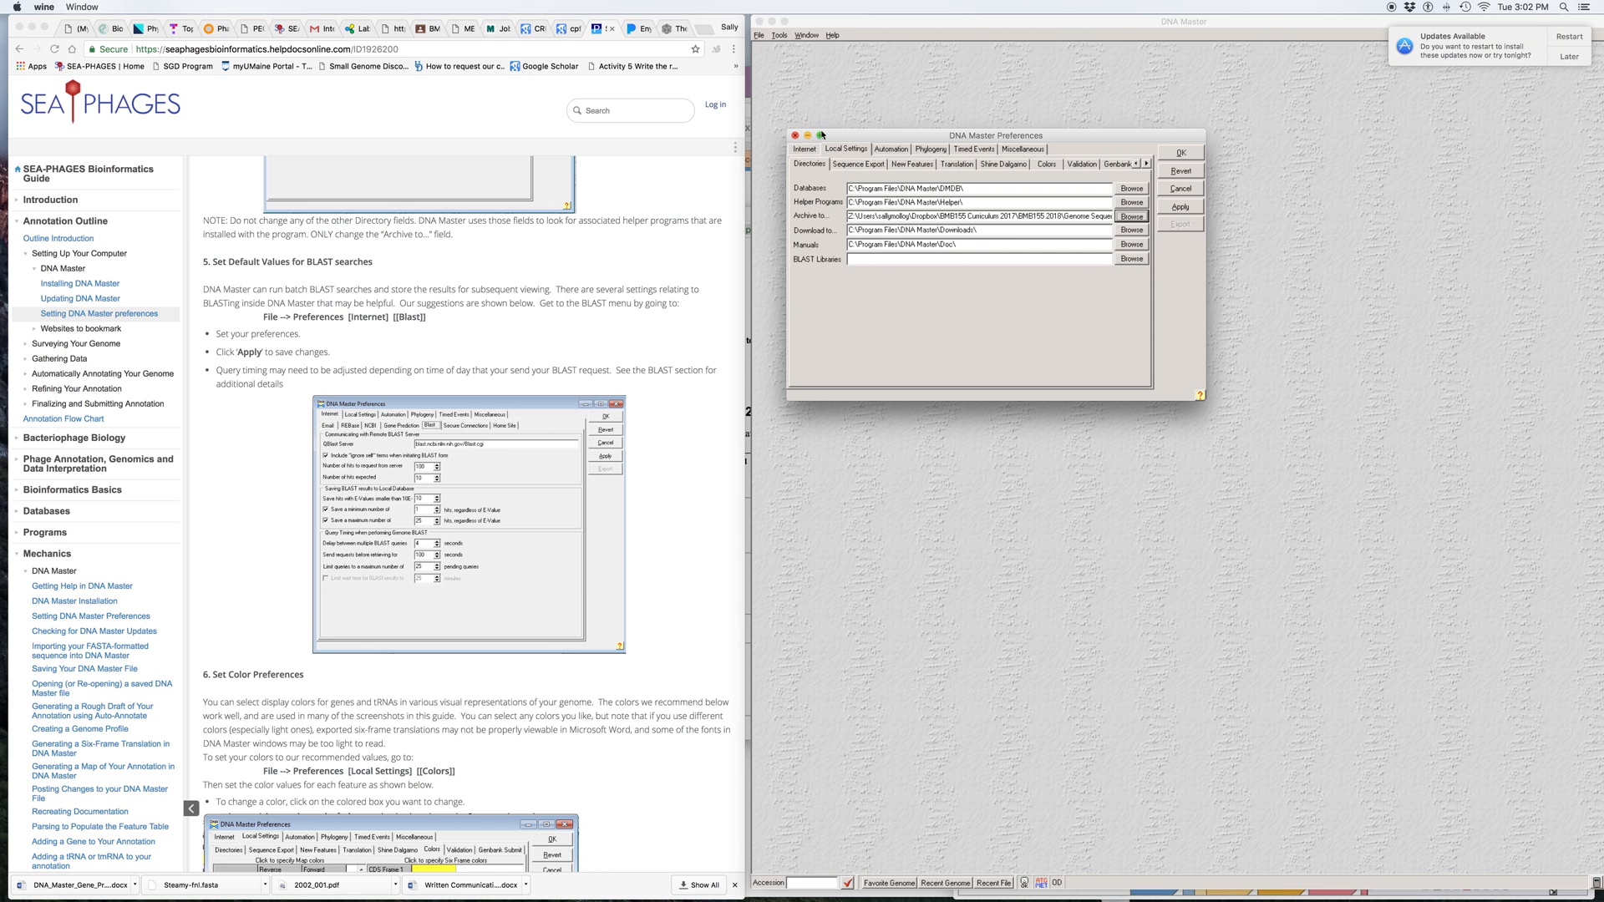
{"action": "left_click", "coordinate": [804, 150]}
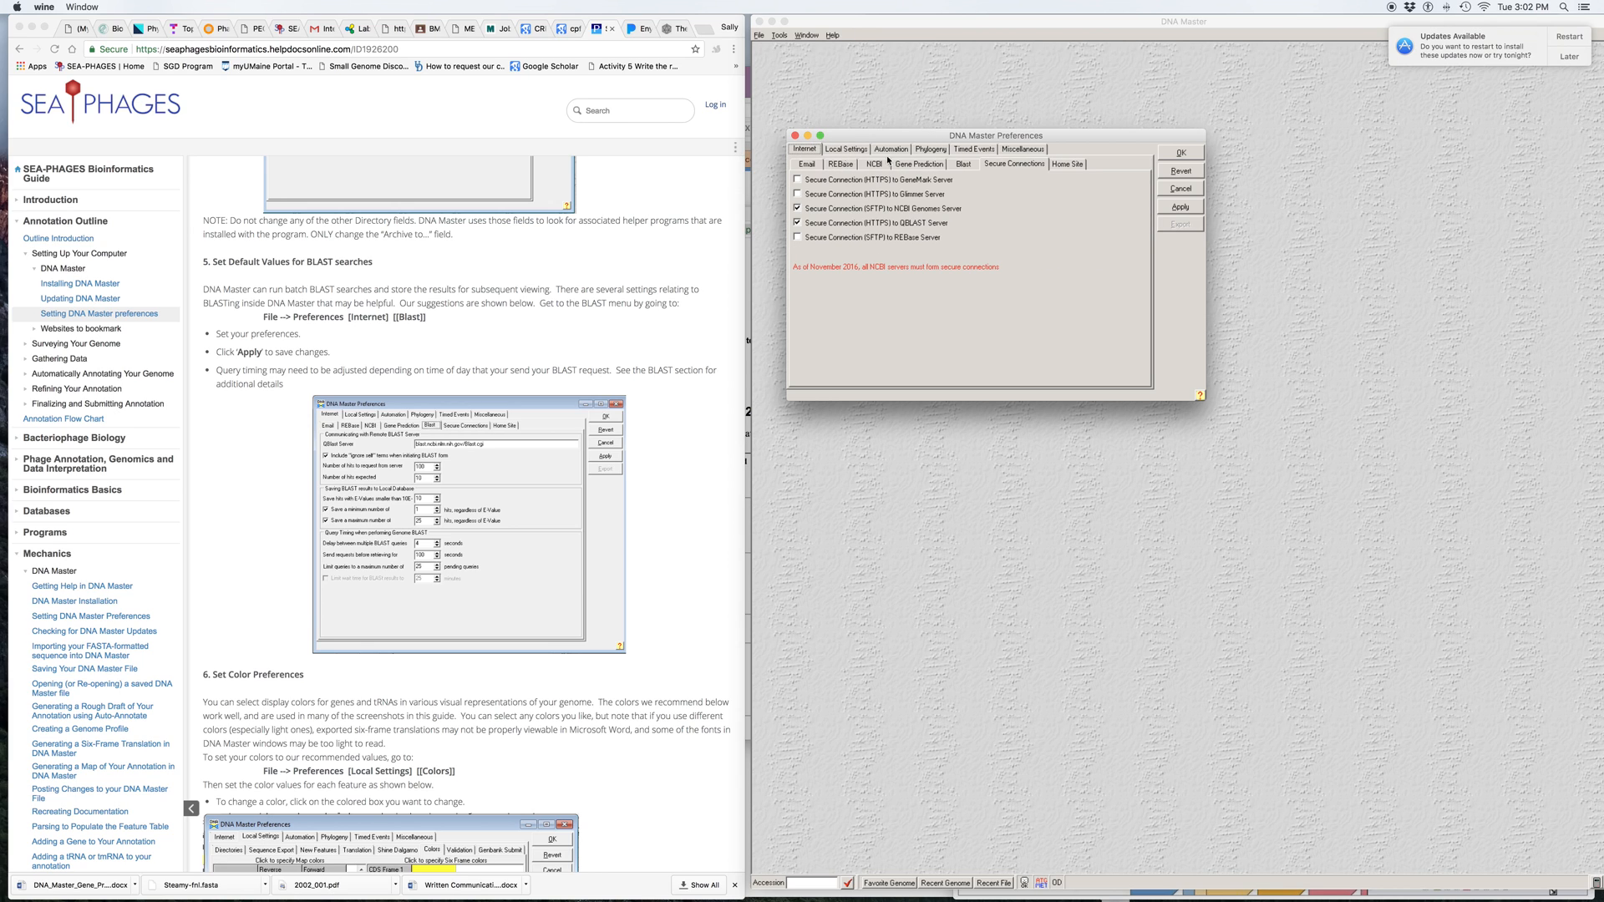
{"action": "left_click", "coordinate": [962, 164]}
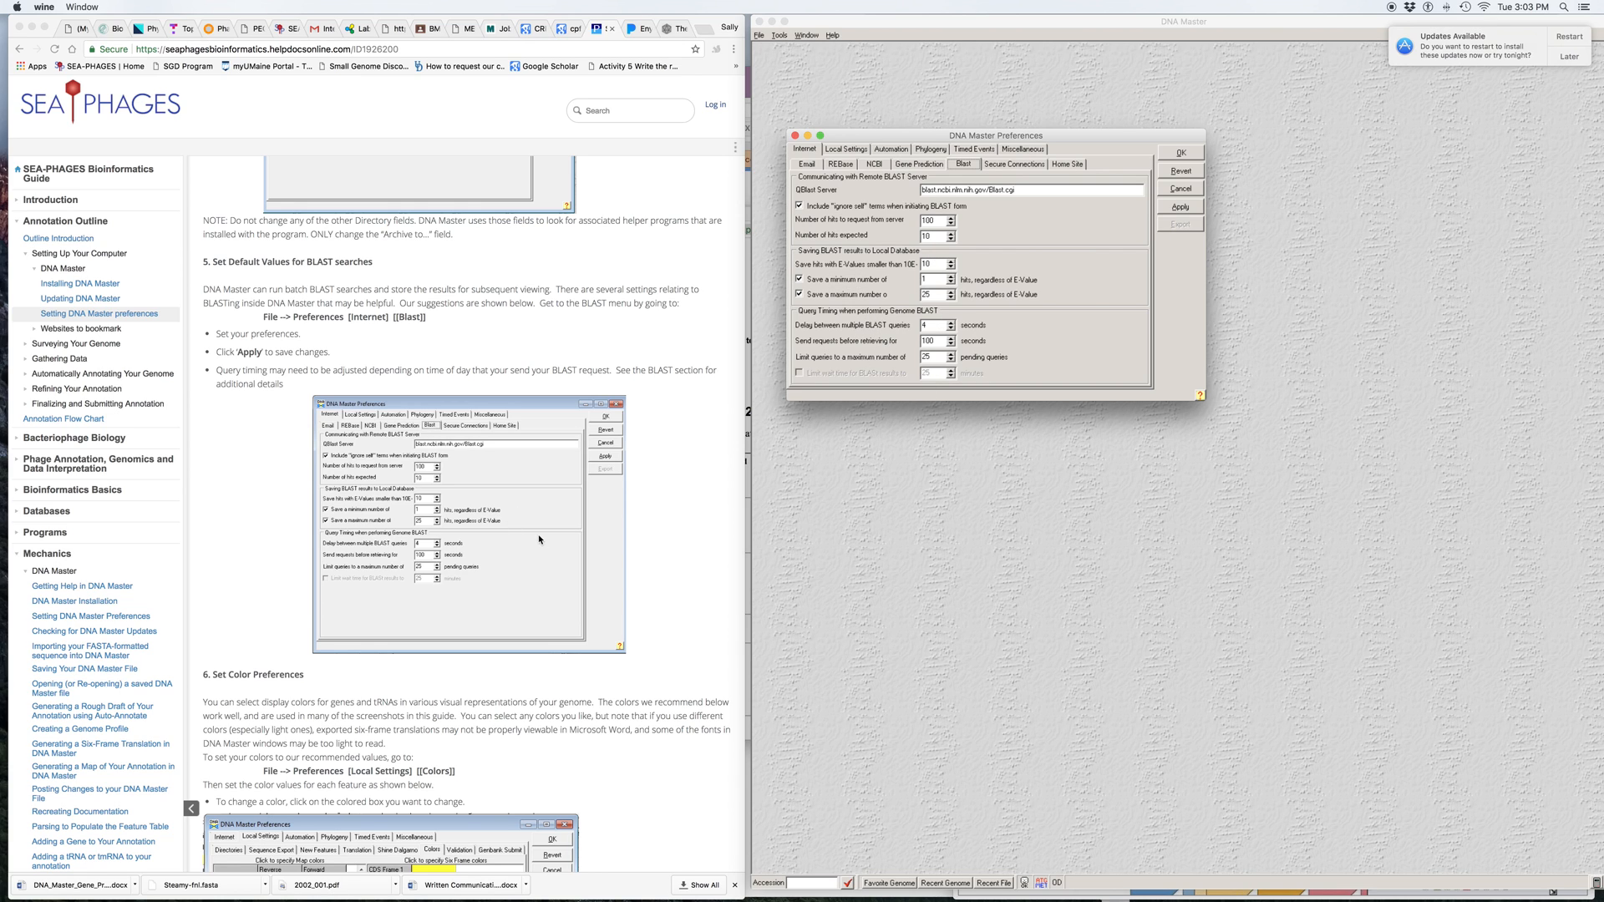
- Following the guide's color section, change the forward ORF map color to dark blue in the Colors settings
{"action": "scroll", "coordinate": [539, 539], "scroll_direction": "down", "scroll_amount": 2}
{"action": "scroll", "coordinate": [524, 501], "scroll_direction": "down", "scroll_amount": 3}
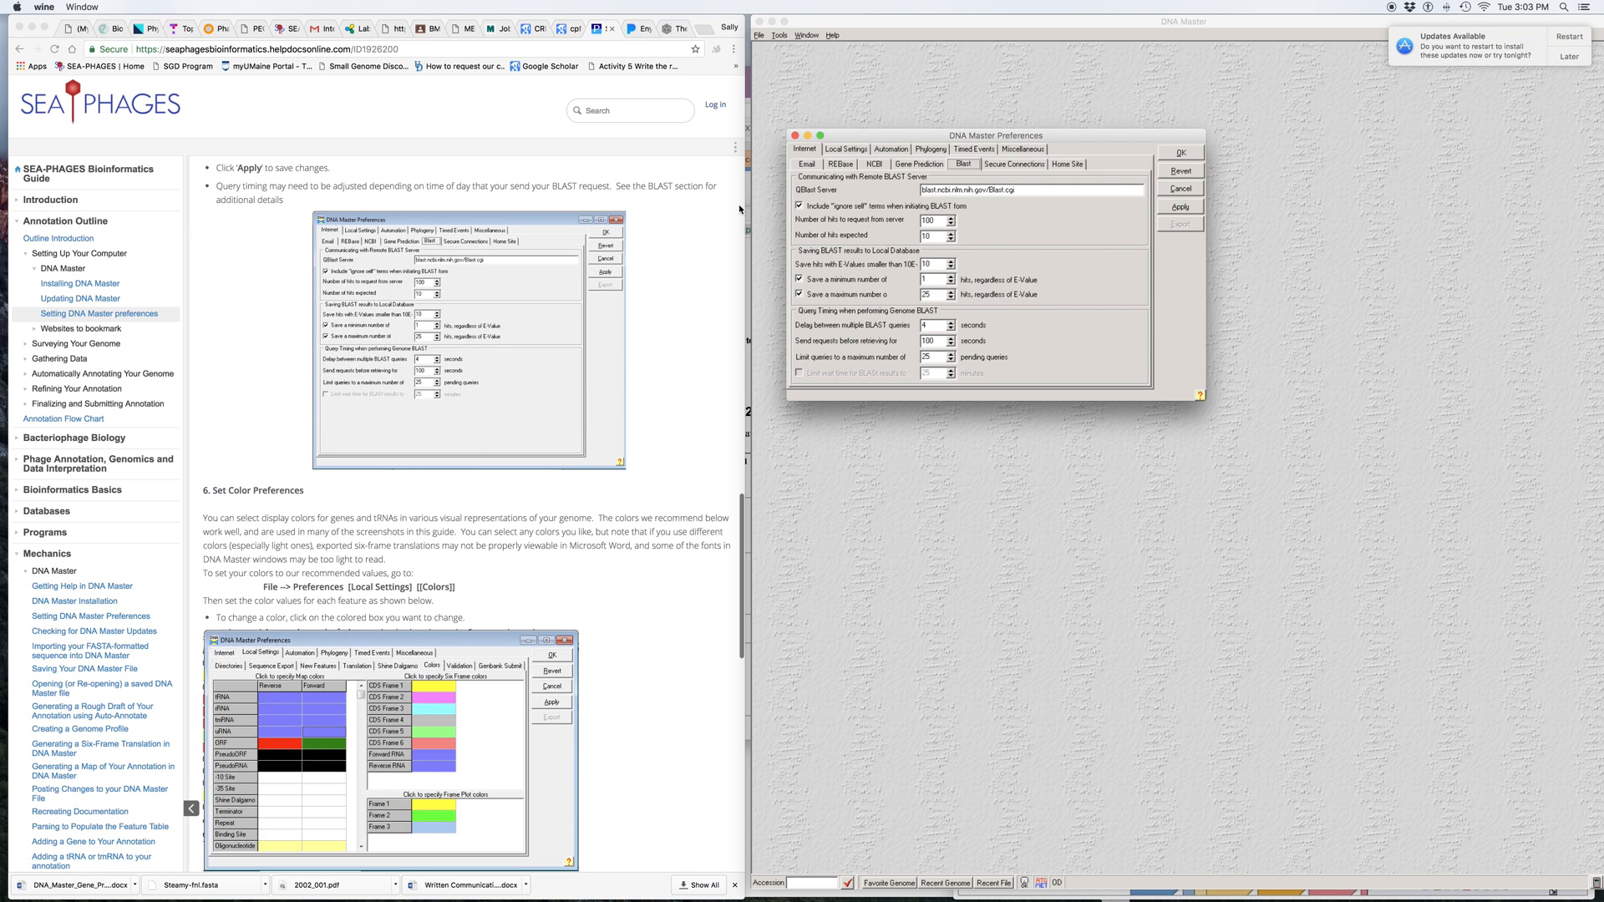
{"action": "scroll", "coordinate": [349, 539], "scroll_direction": "down", "scroll_amount": 5}
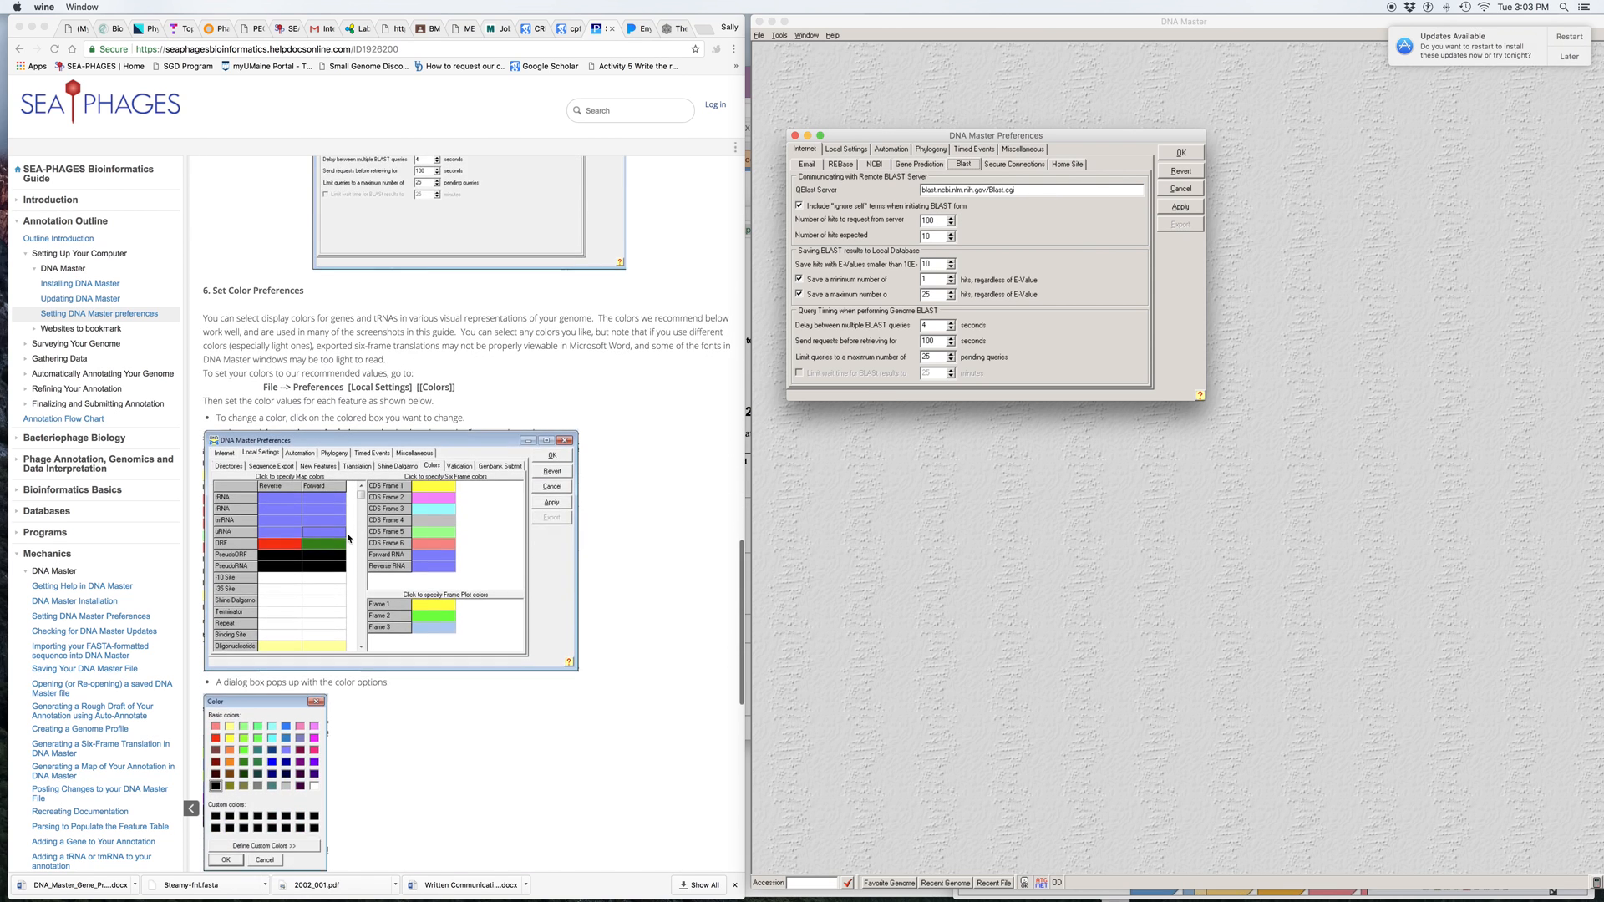
{"action": "scroll", "coordinate": [348, 539], "scroll_direction": "down", "scroll_amount": 2}
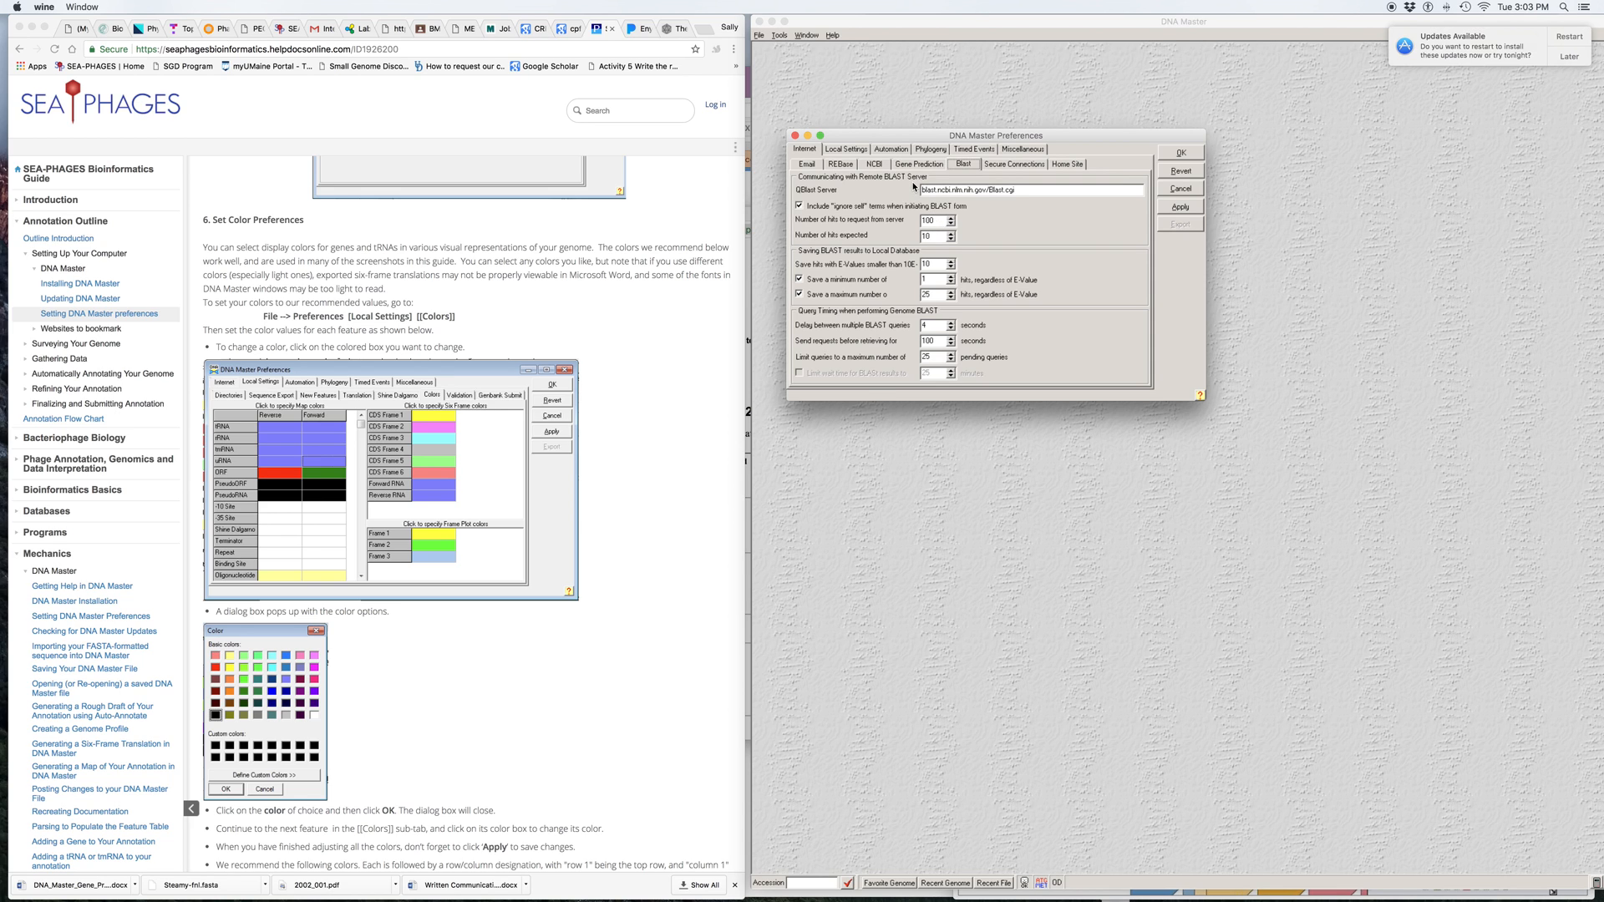
{"action": "left_click", "coordinate": [856, 153]}
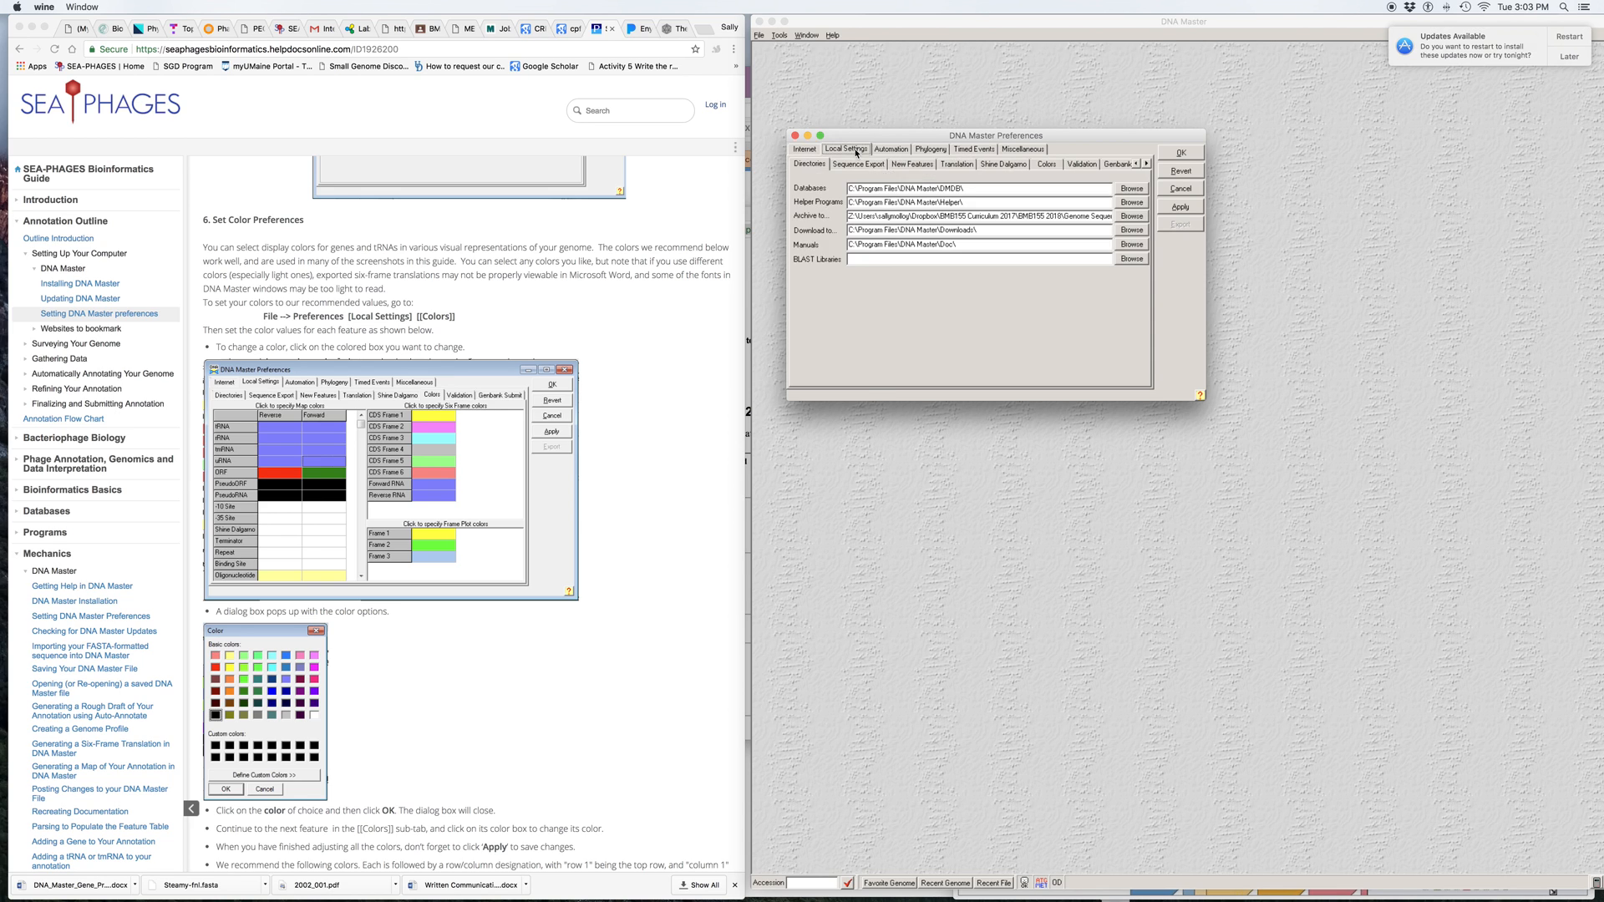
{"action": "left_click", "coordinate": [1045, 164]}
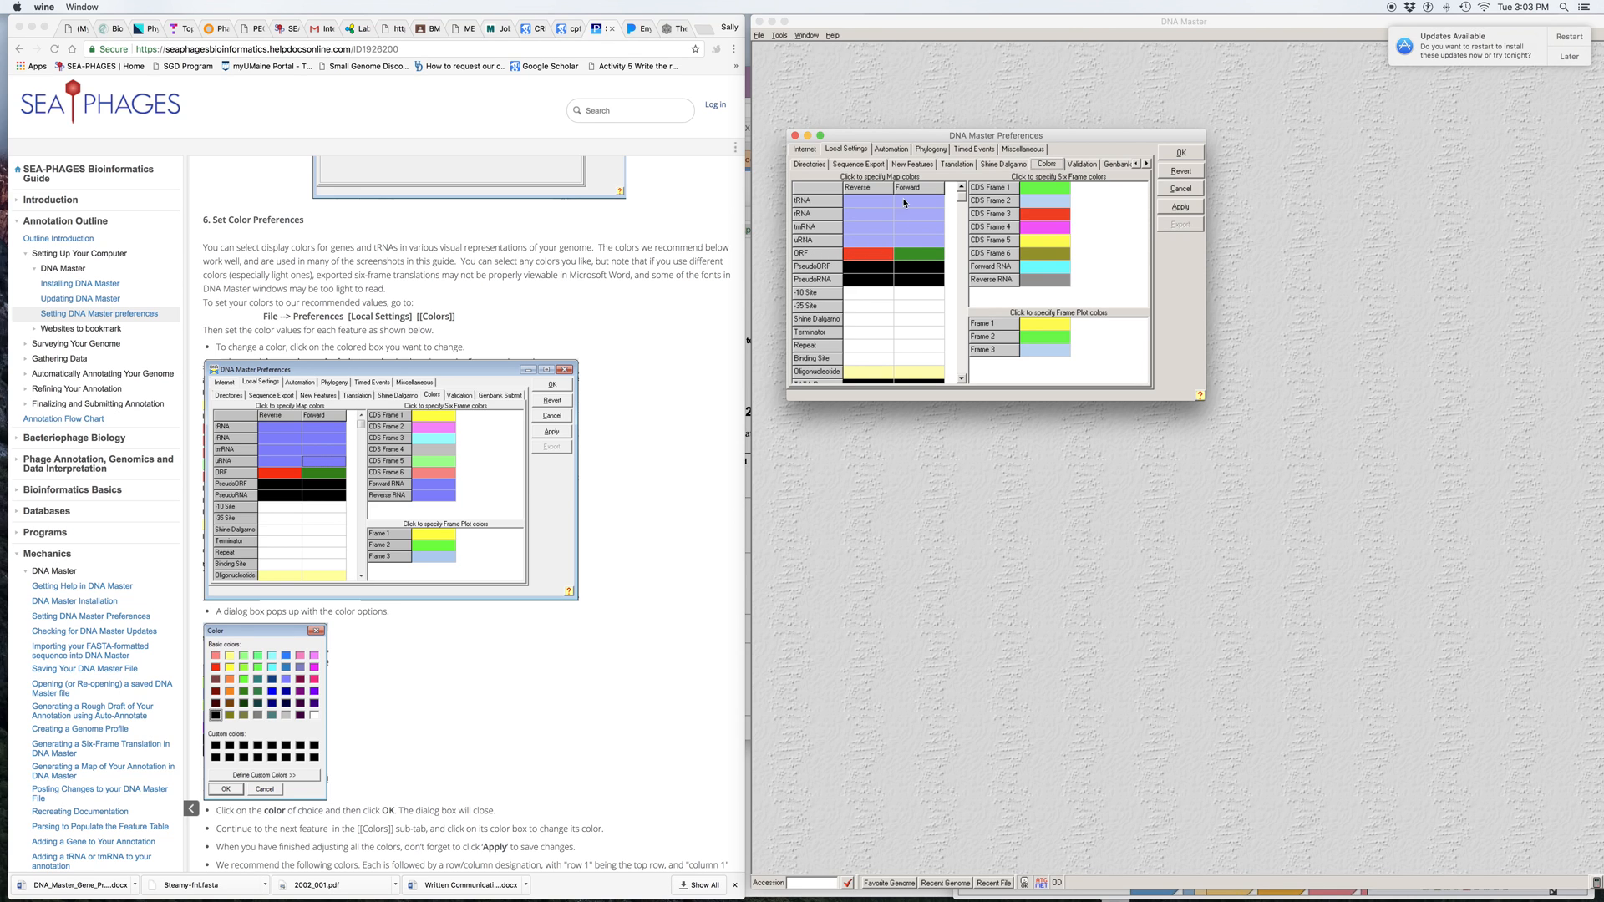
{"action": "left_click", "coordinate": [927, 259]}
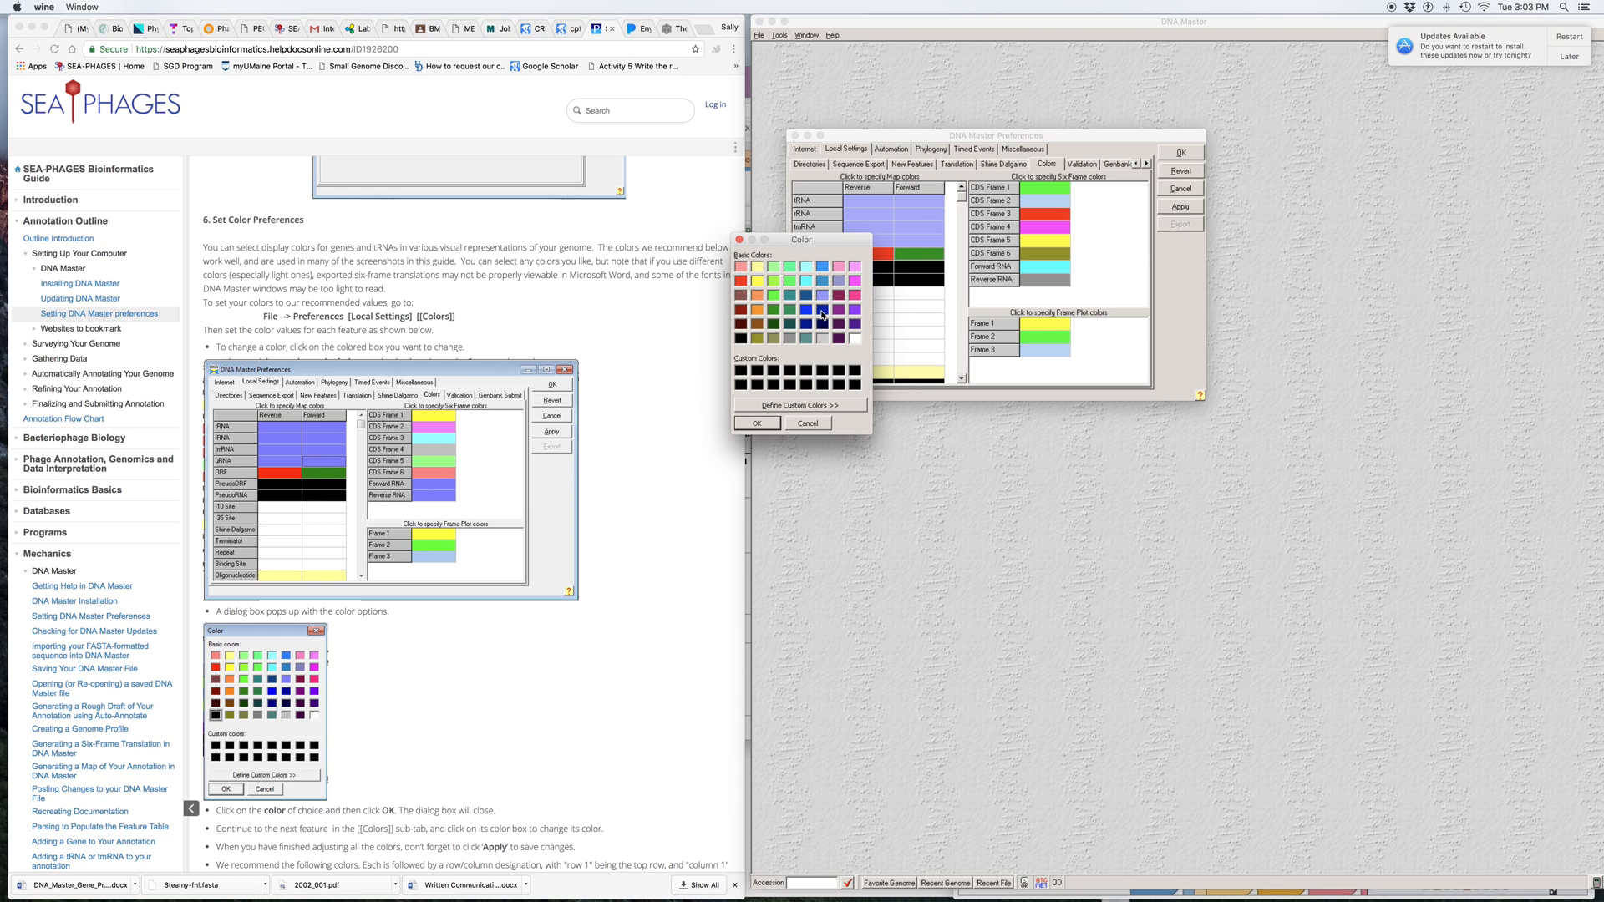
{"action": "left_click", "coordinate": [823, 313]}
{"action": "scroll", "coordinate": [768, 425], "scroll_direction": "down", "scroll_amount": 5}
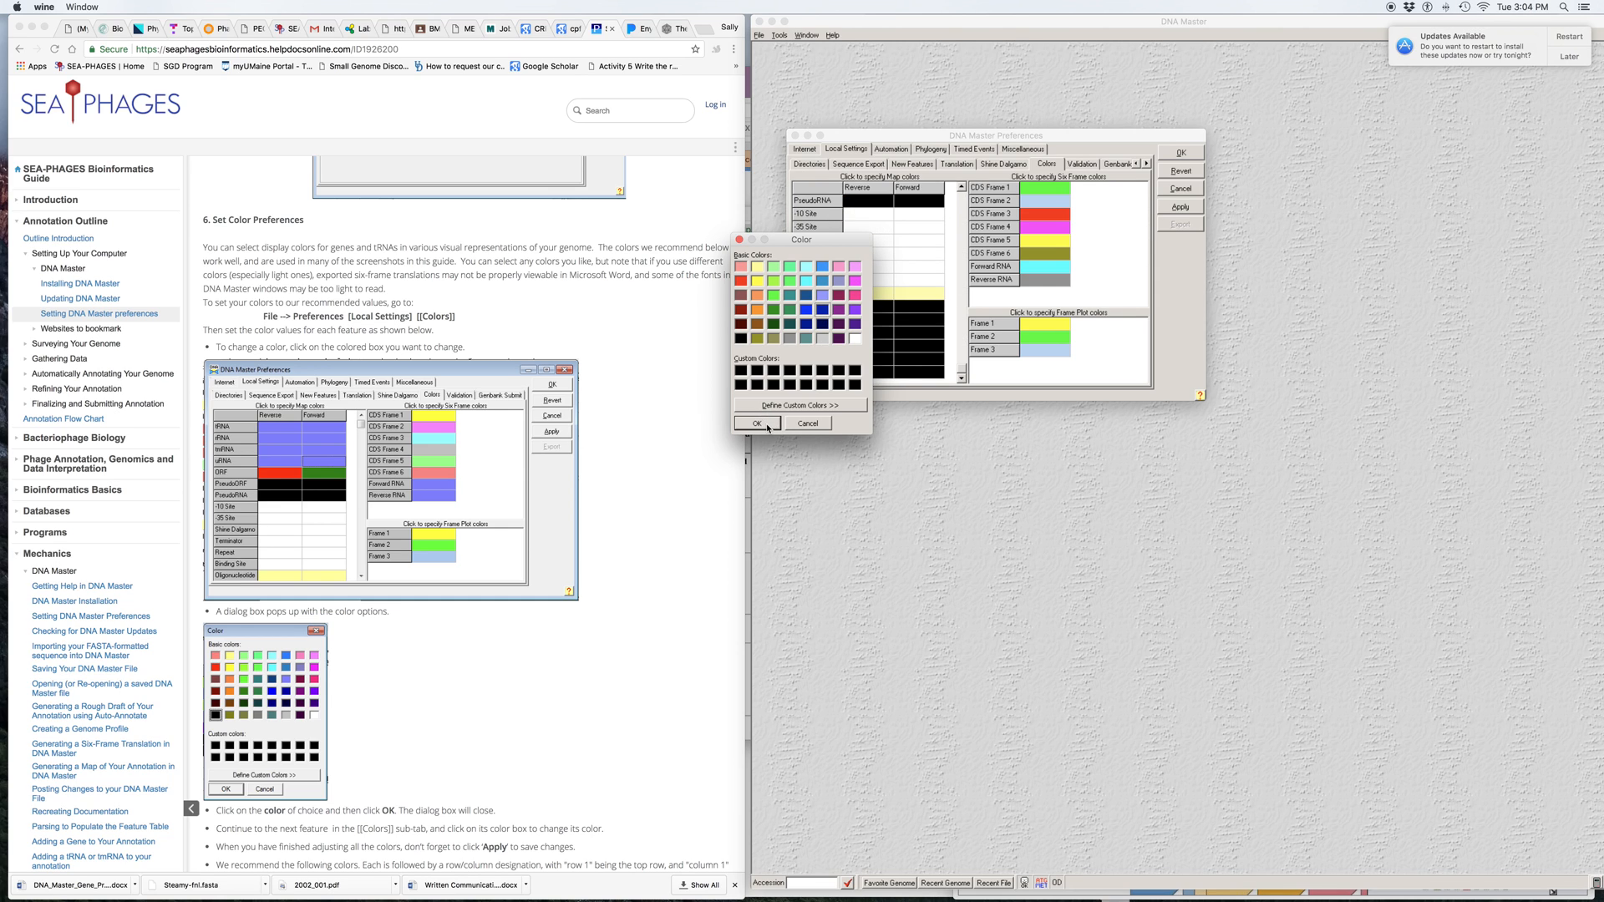
{"action": "left_click", "coordinate": [769, 425]}
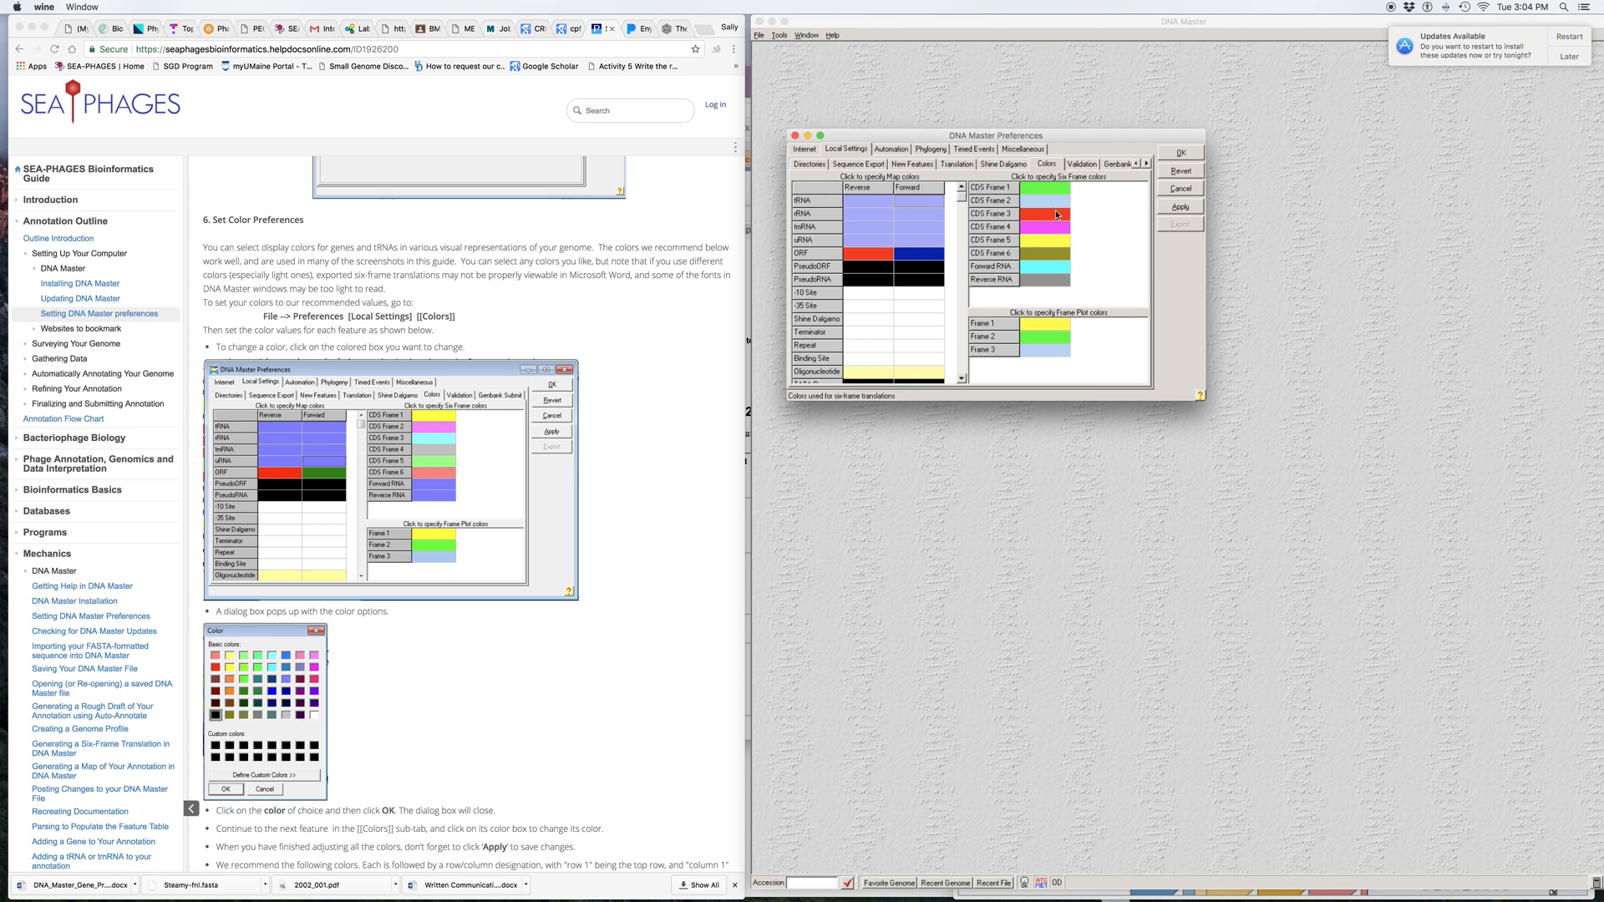
- Review the guide's table of recommended frame and ORF colors and apply the color settings
{"action": "scroll", "coordinate": [451, 593], "scroll_direction": "down", "scroll_amount": 10}
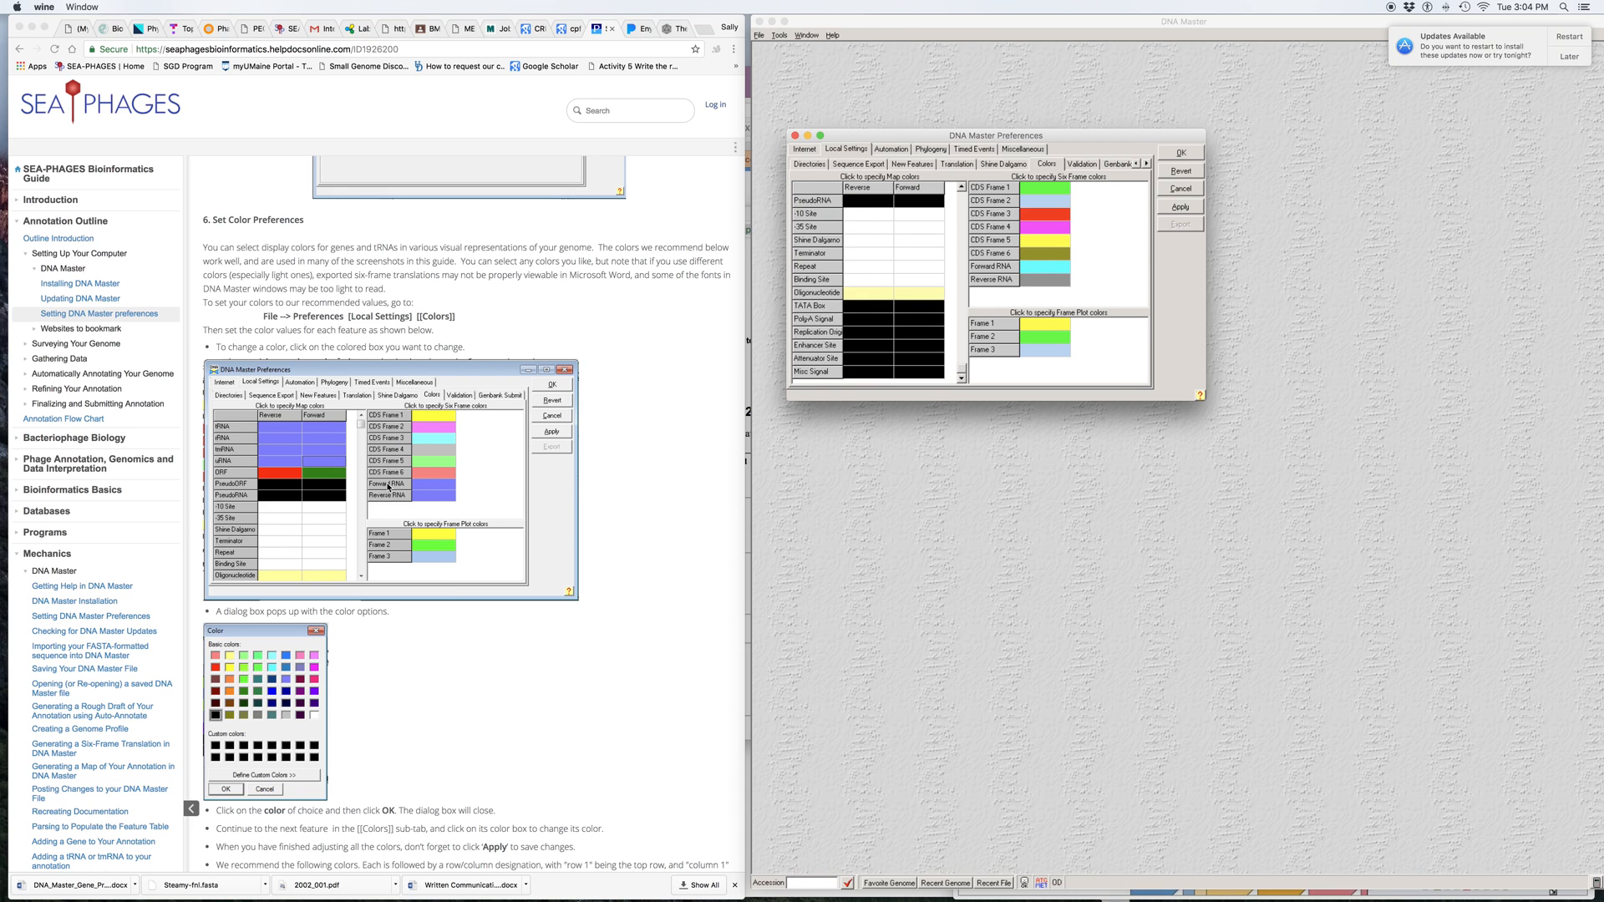
{"action": "scroll", "coordinate": [459, 634], "scroll_direction": "down", "scroll_amount": 5}
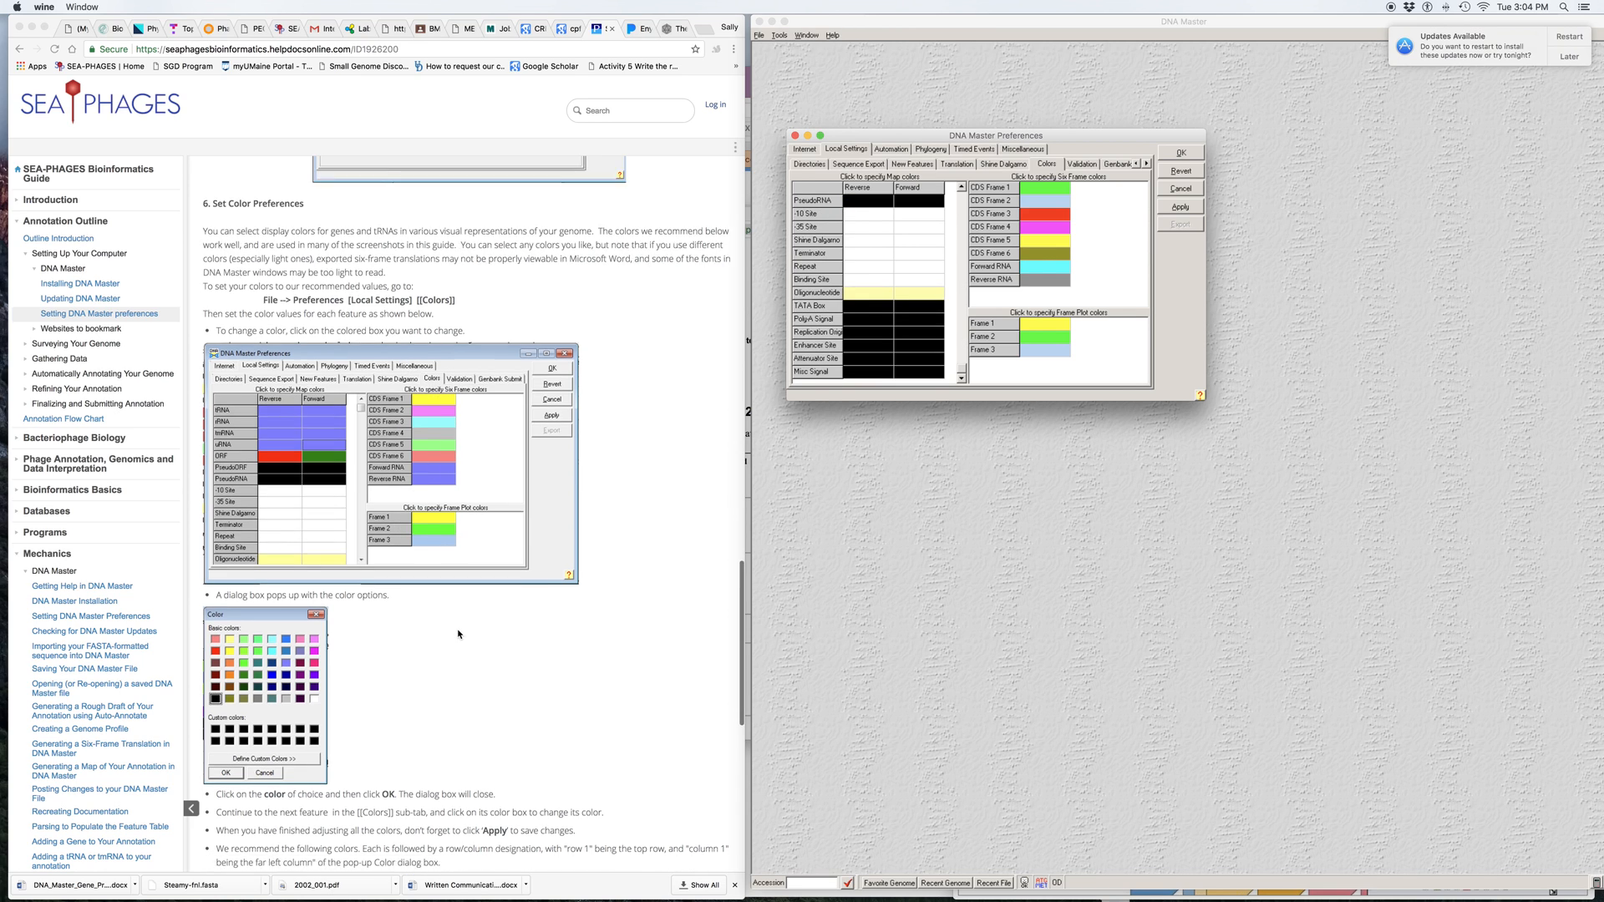
{"action": "scroll", "coordinate": [460, 635], "scroll_direction": "down", "scroll_amount": 1}
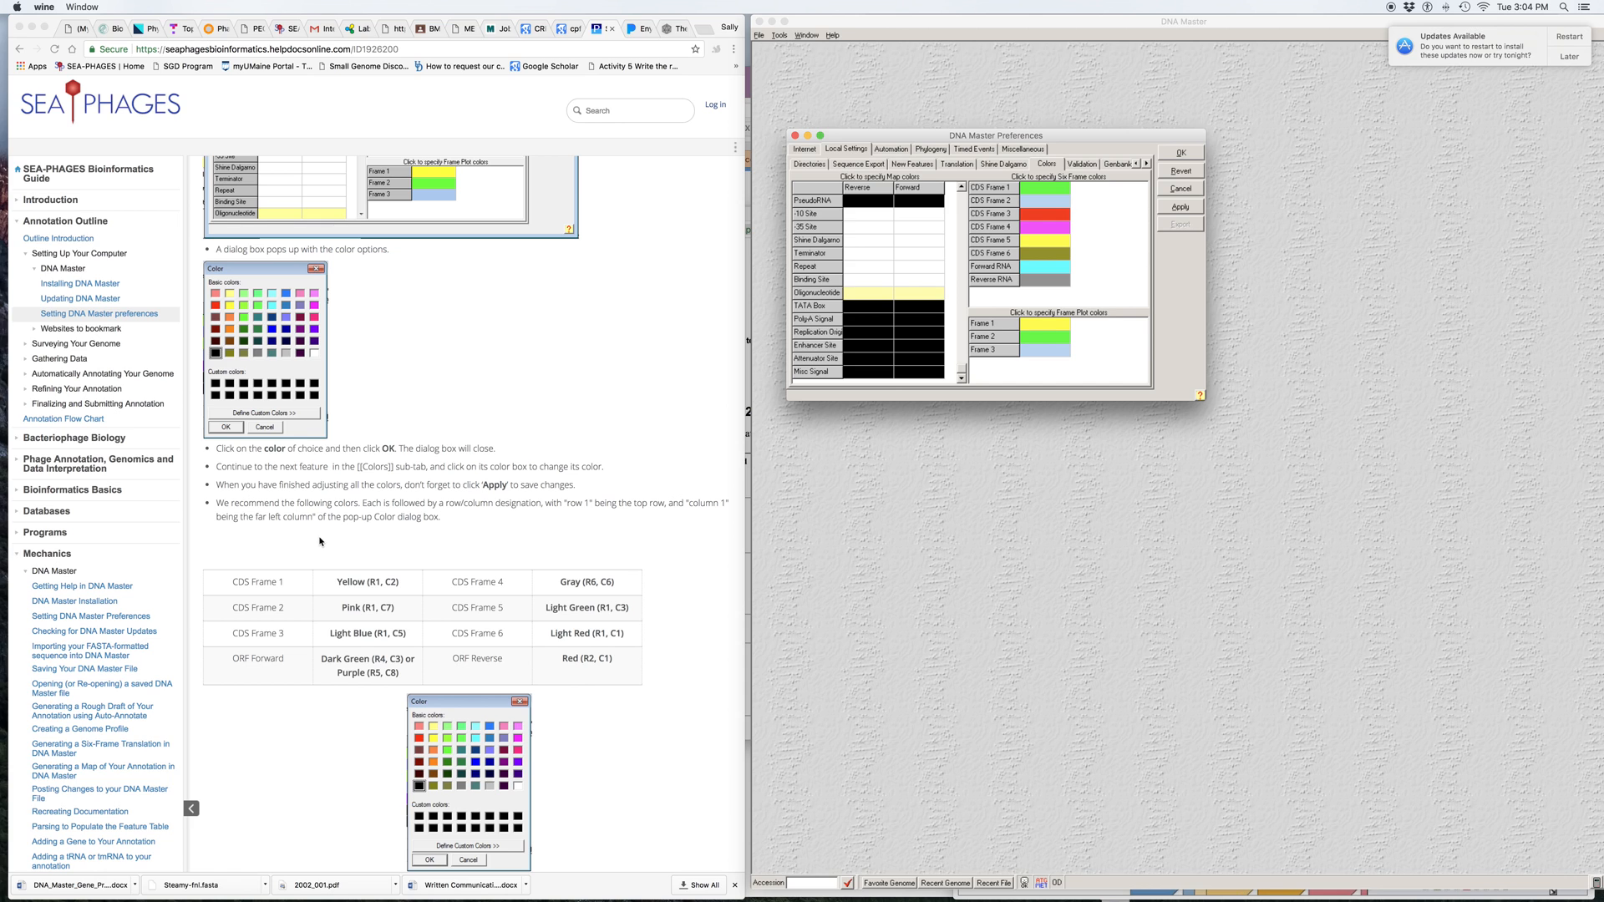
{"action": "left_click", "coordinate": [1180, 206]}
- Follow the guide's finishing instructions to accept the preferences and save the changes
{"action": "scroll", "coordinate": [633, 622], "scroll_direction": "down", "scroll_amount": 2}
{"action": "scroll", "coordinate": [632, 622], "scroll_direction": "down", "scroll_amount": 3}
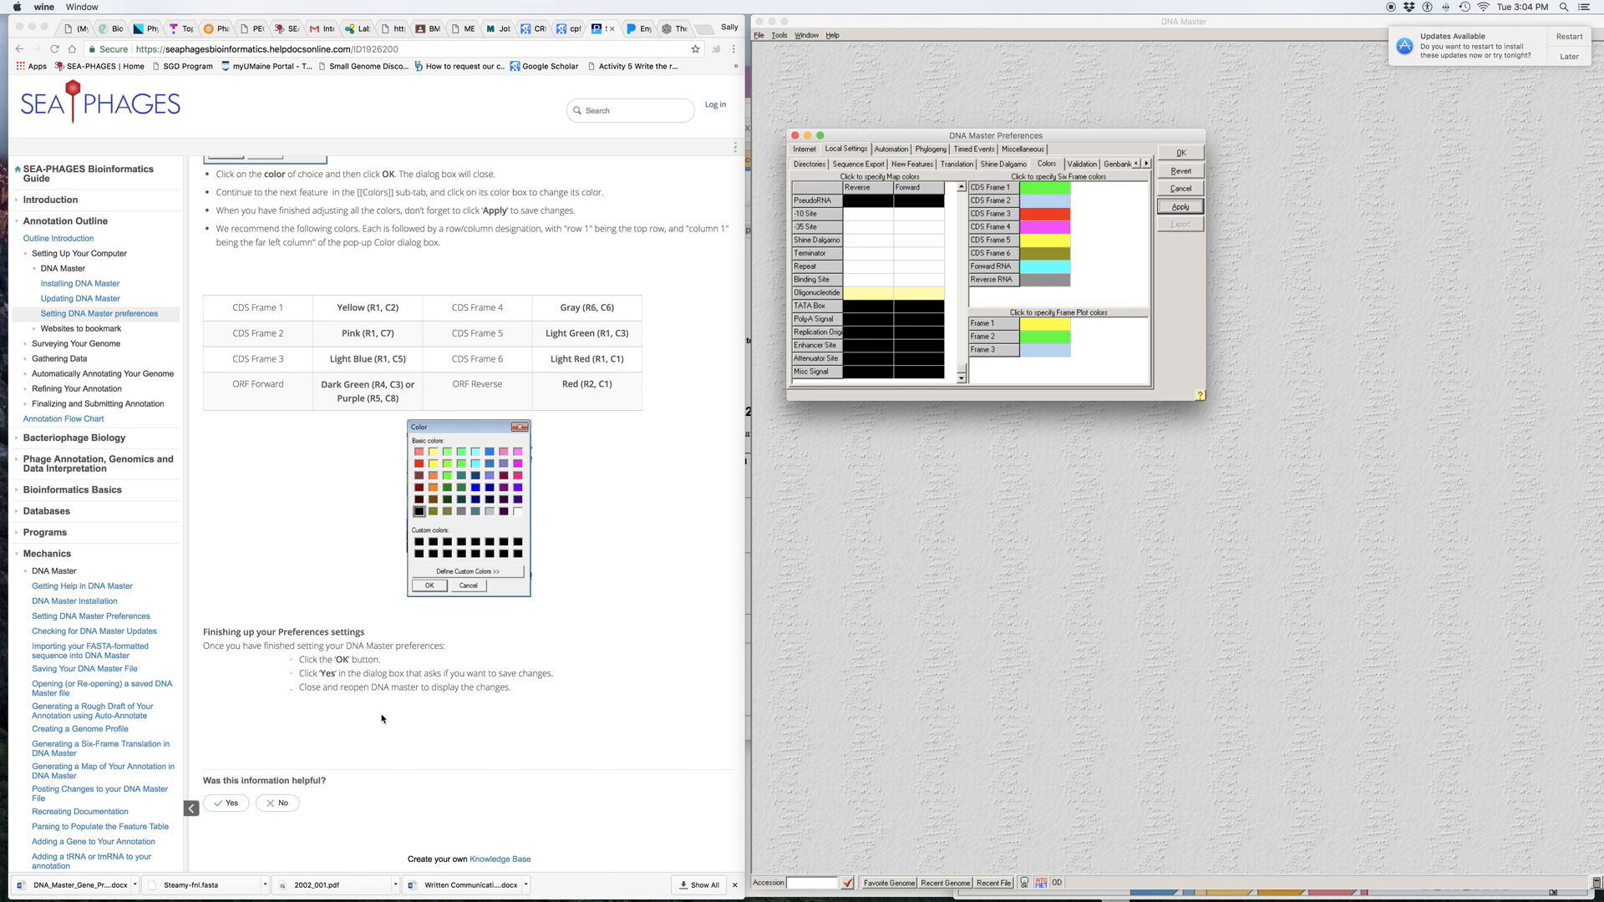
{"action": "scroll", "coordinate": [894, 284], "scroll_direction": "up", "scroll_amount": 3}
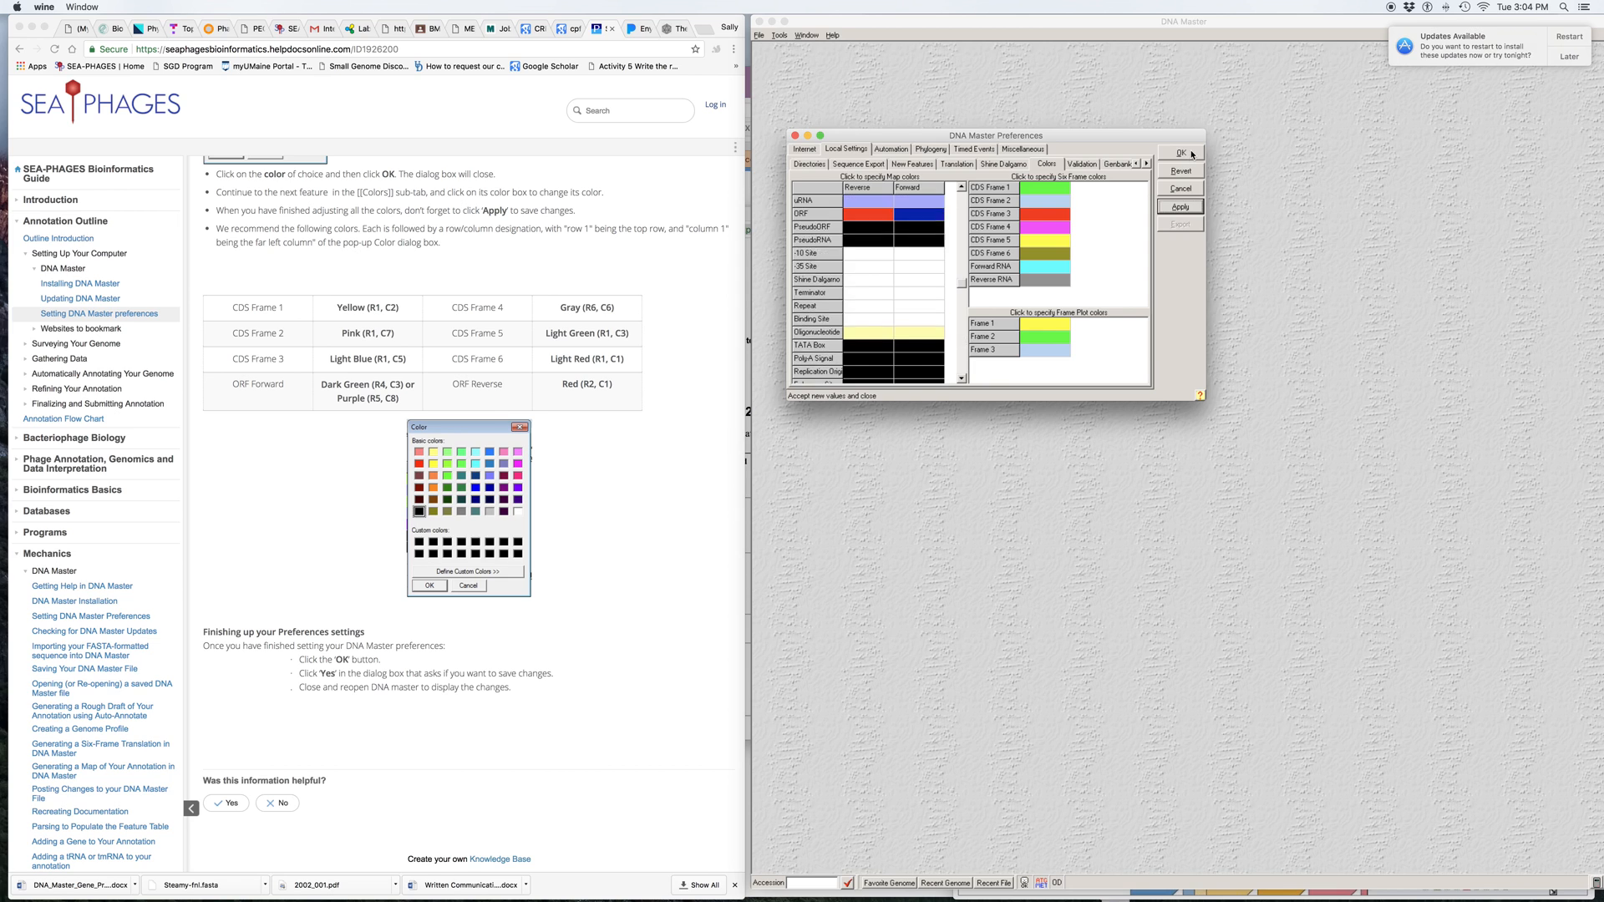
{"action": "left_click", "coordinate": [1190, 154]}
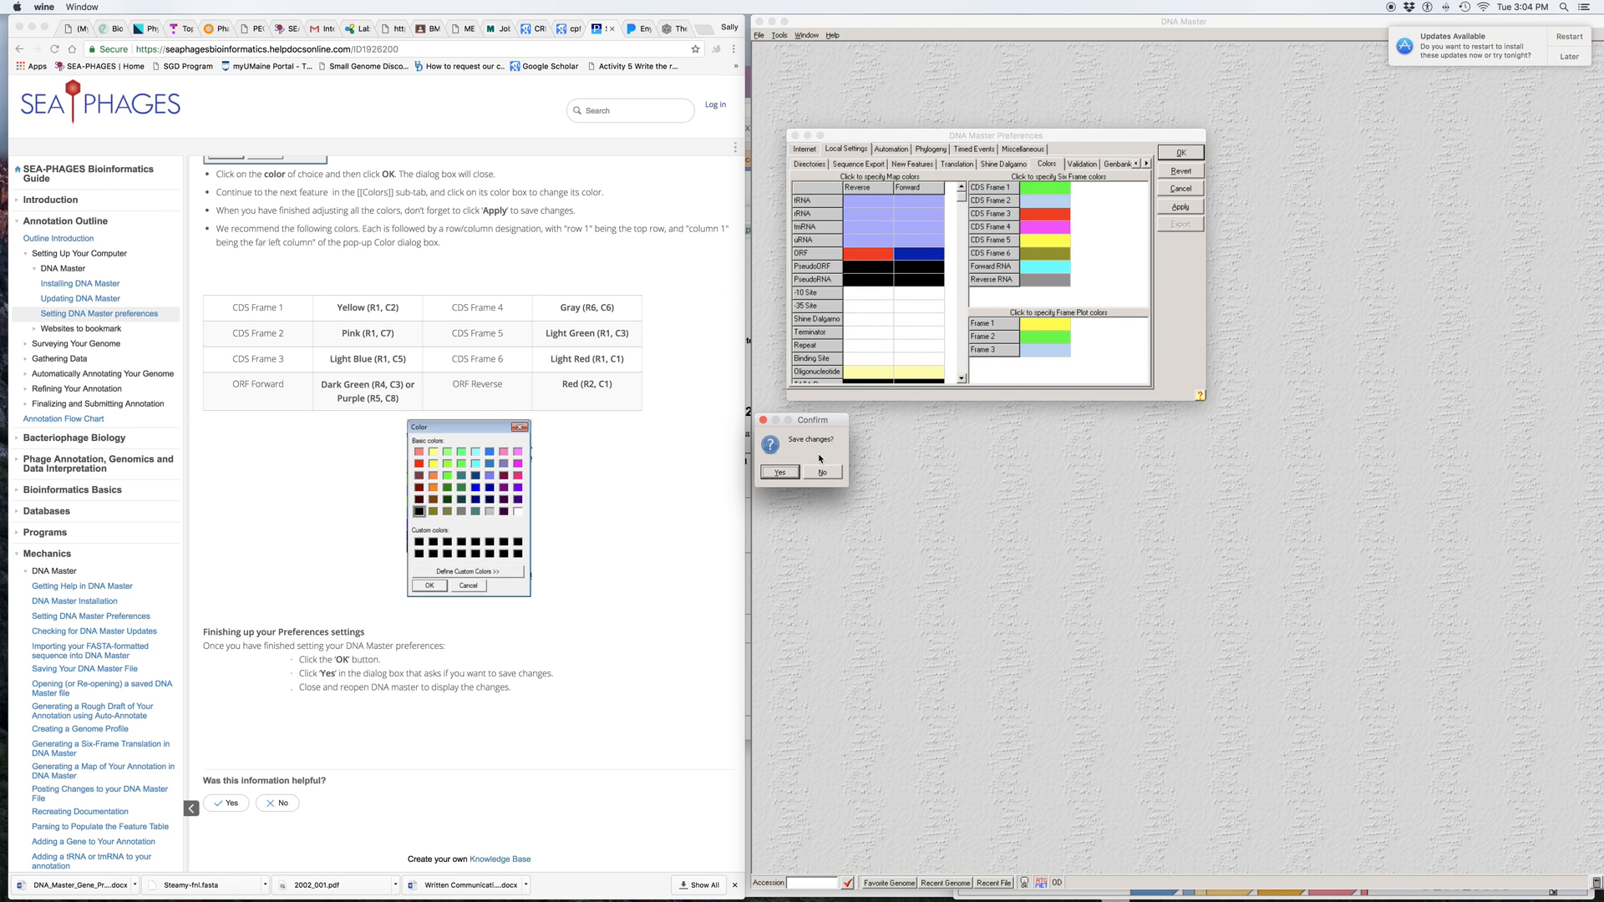
{"action": "scroll", "coordinate": [810, 462], "scroll_direction": "down", "scroll_amount": 3}
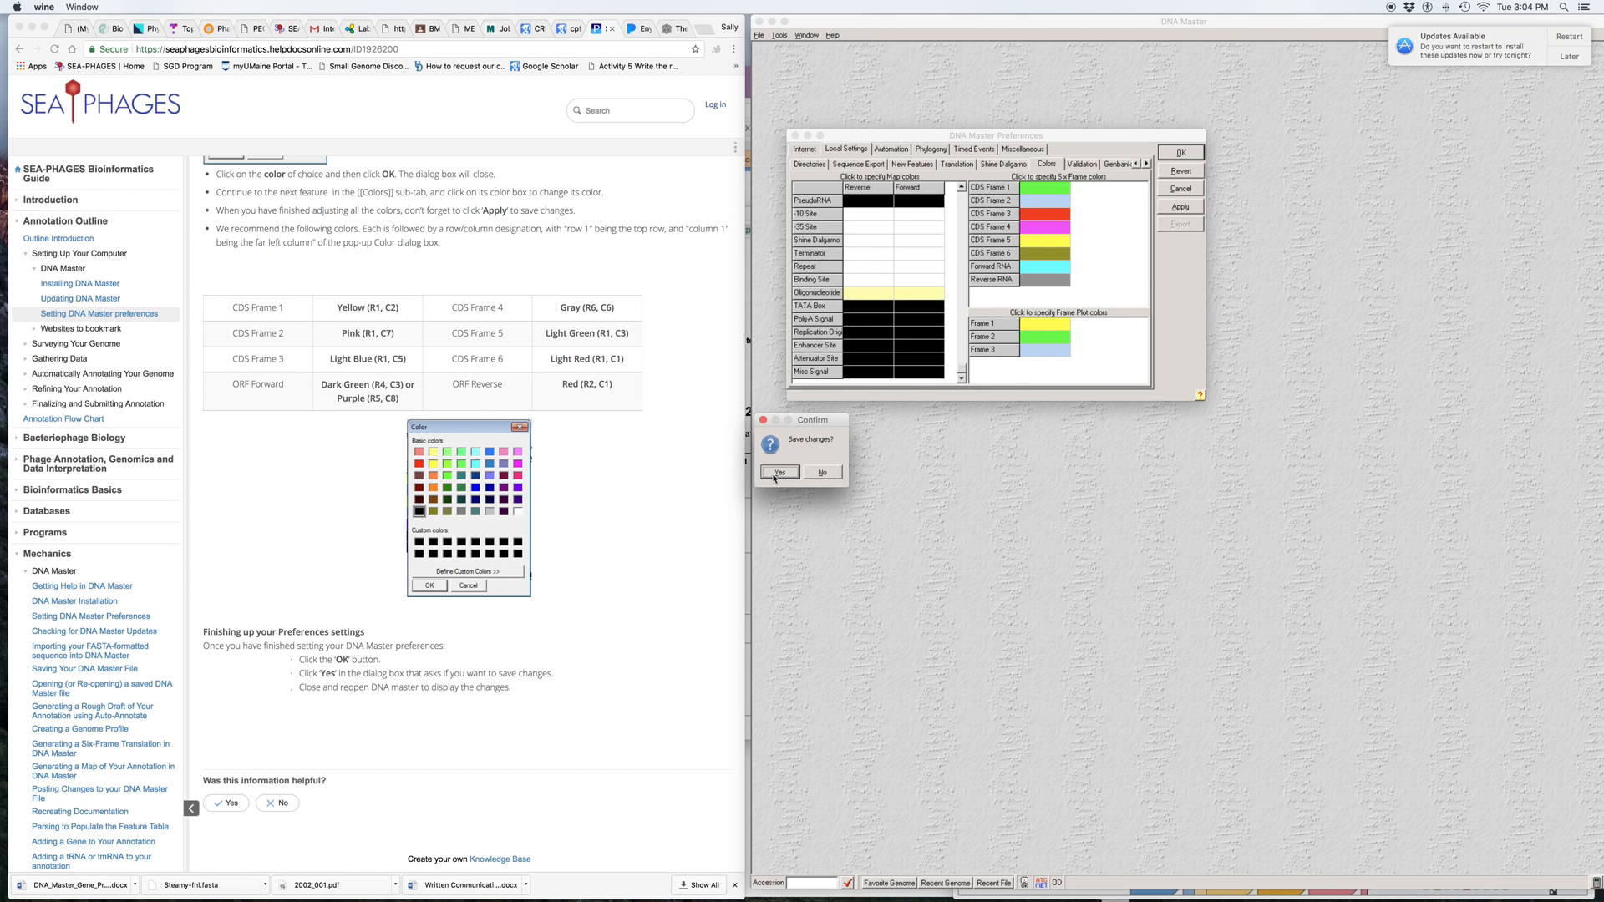
{"action": "left_click", "coordinate": [779, 475]}
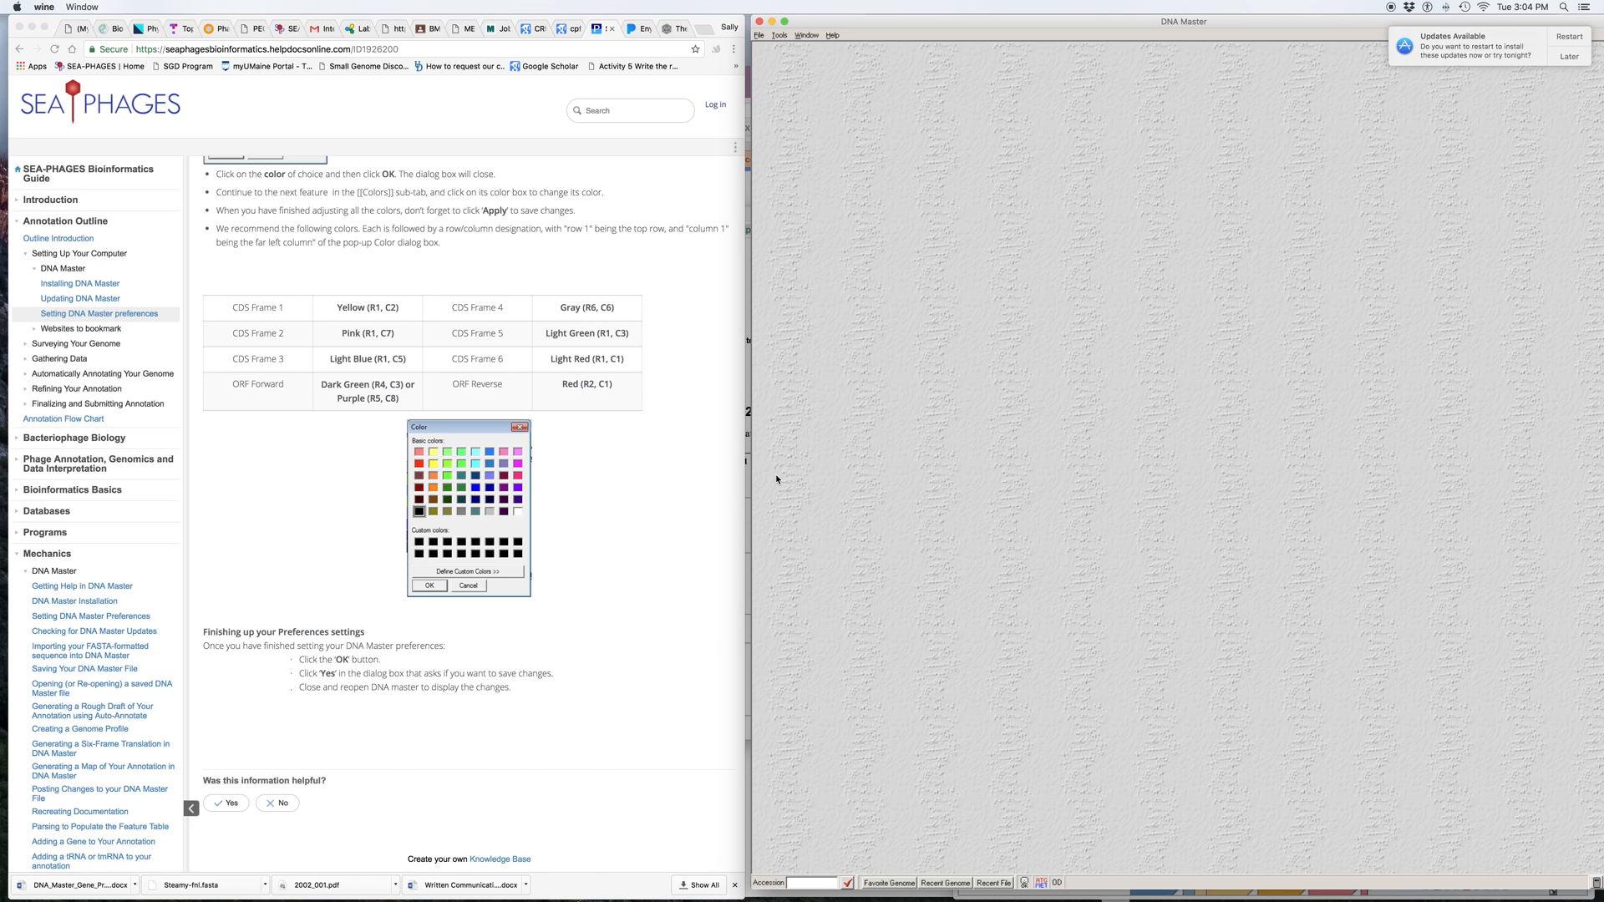